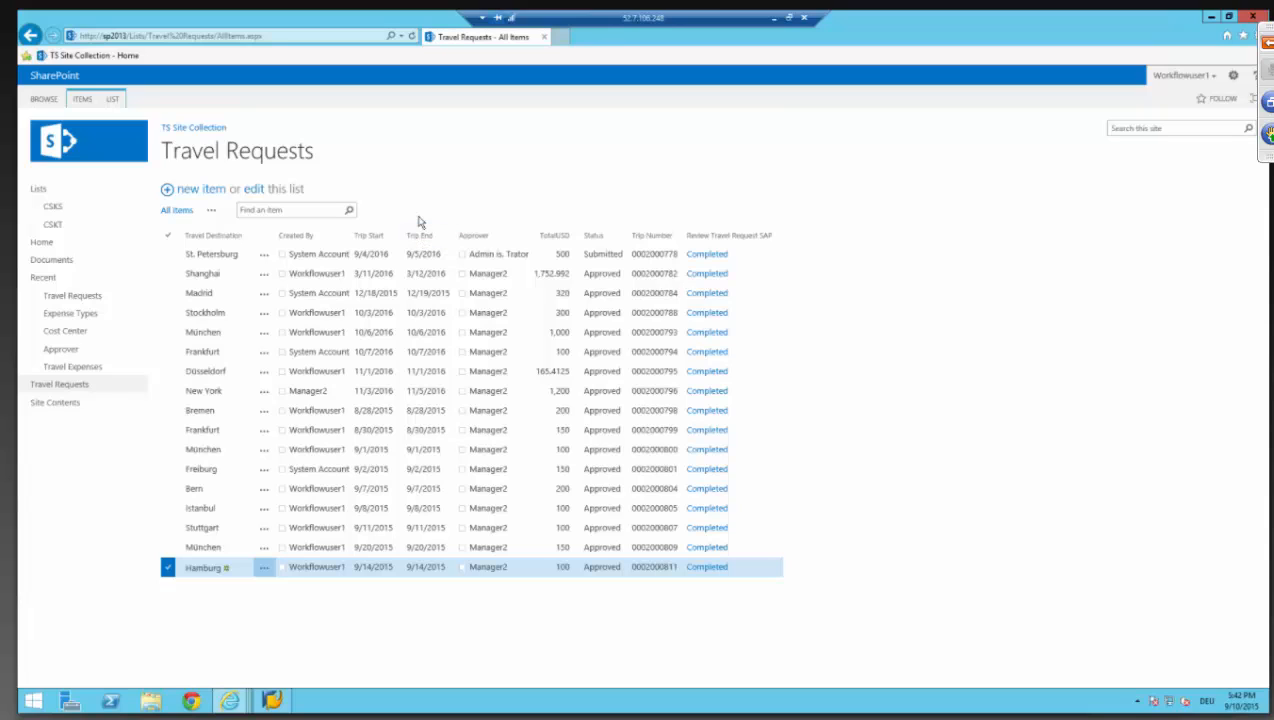
- Start a new travel request with destination Berlin in DE - Germany
click(209, 192)
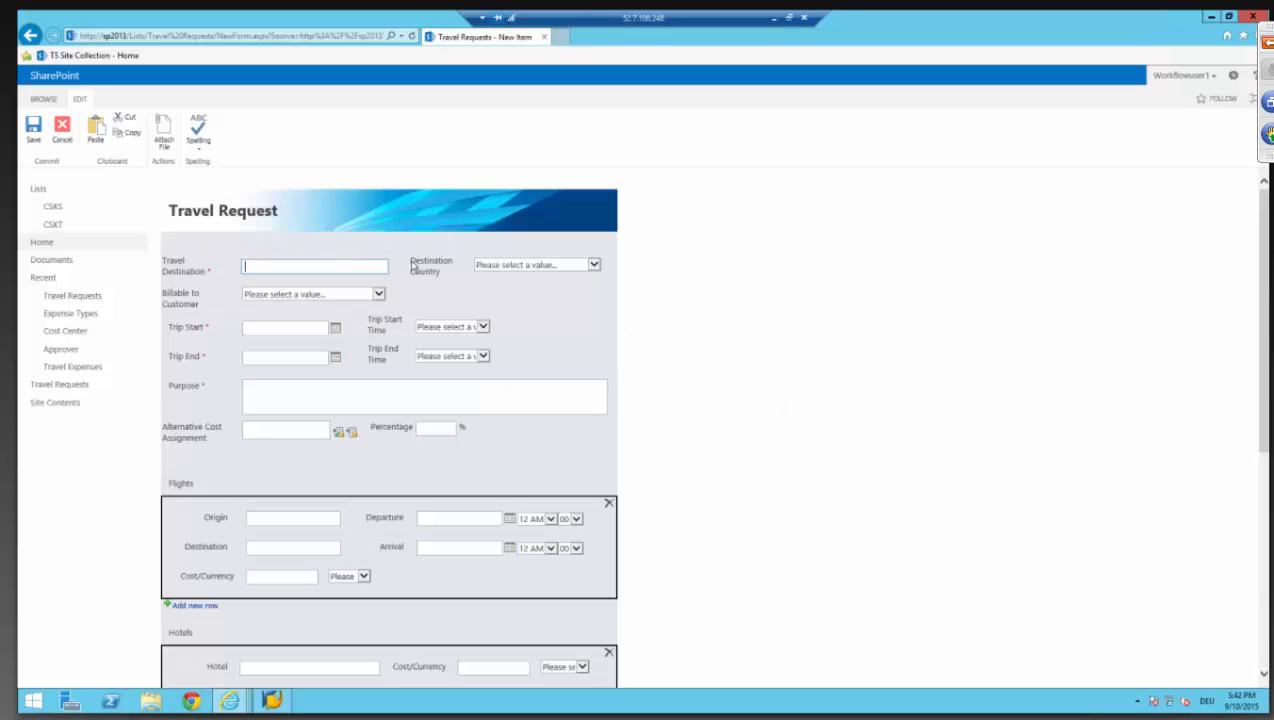
scroll(412, 264, down, 1)
scroll(412, 264, up, 1)
text(Berlin)
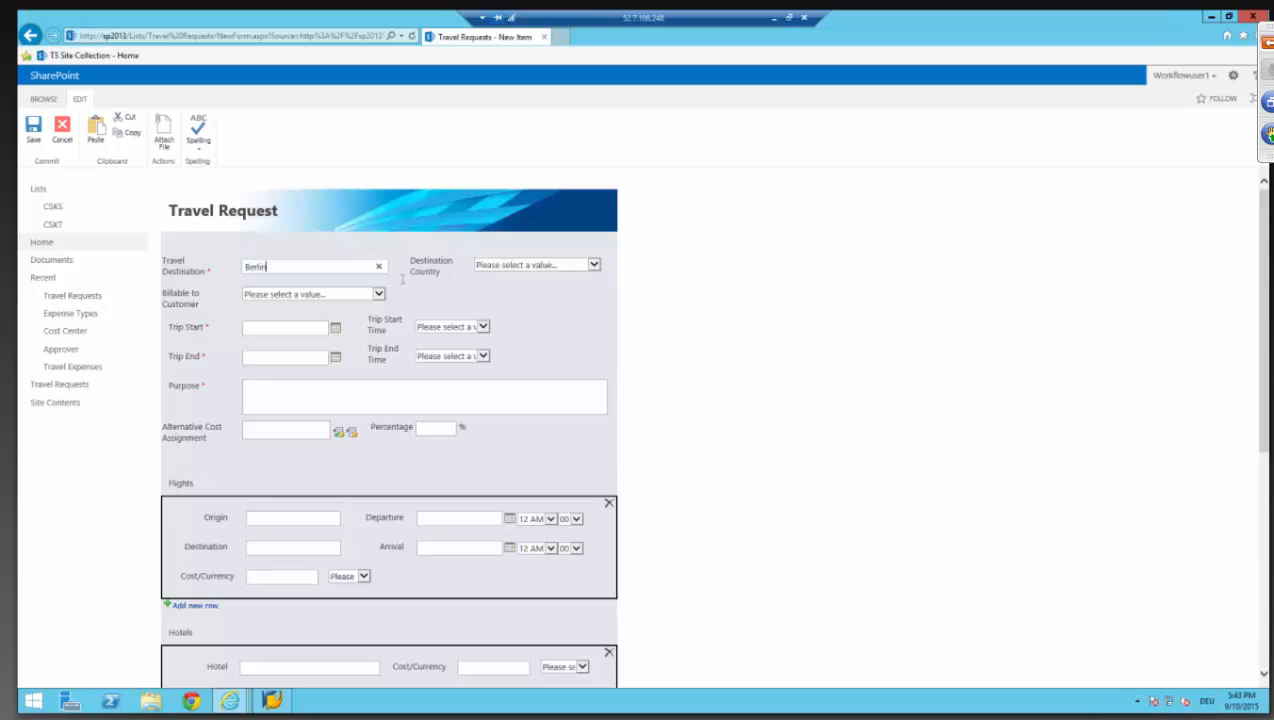
click(493, 266)
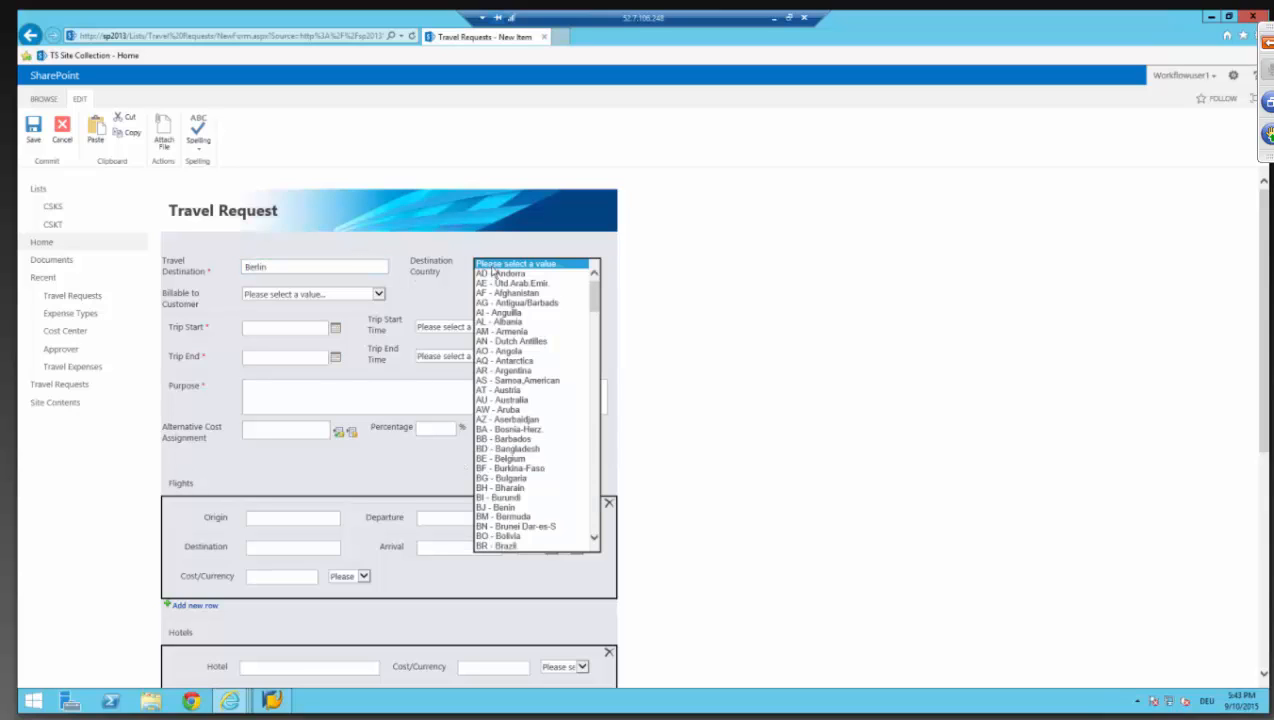
scroll(493, 272, down, 8)
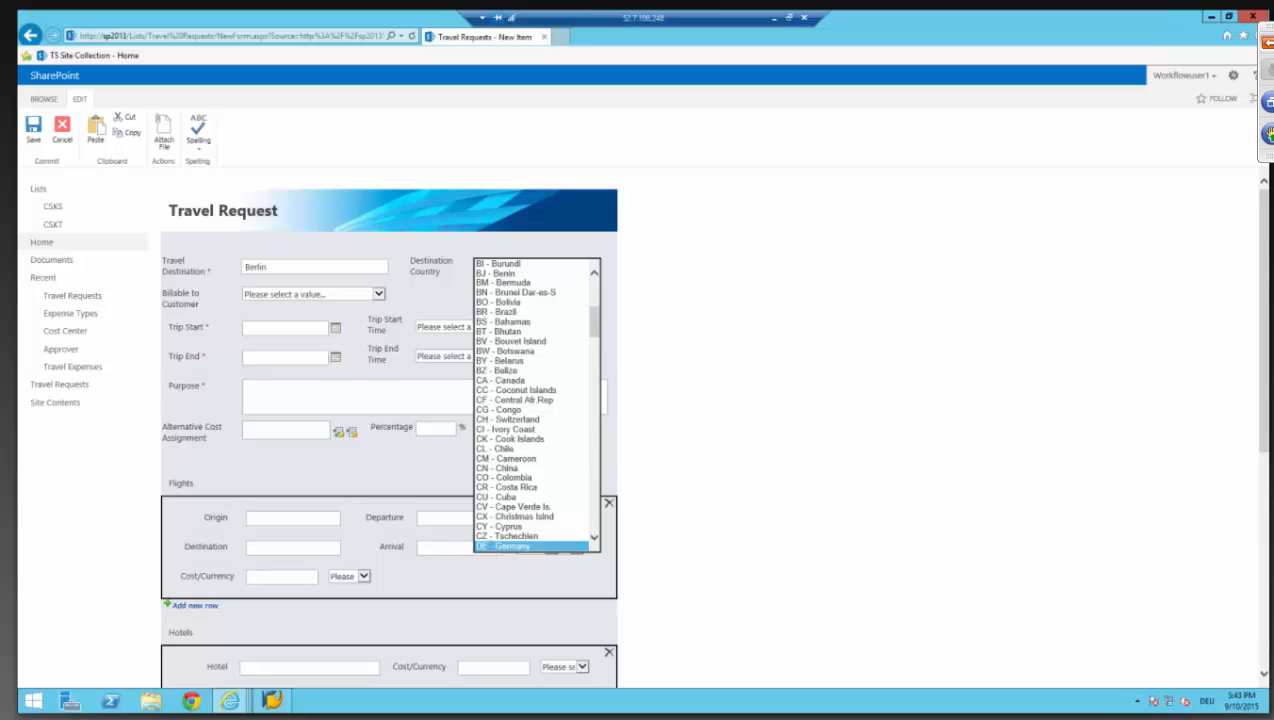
click(505, 546)
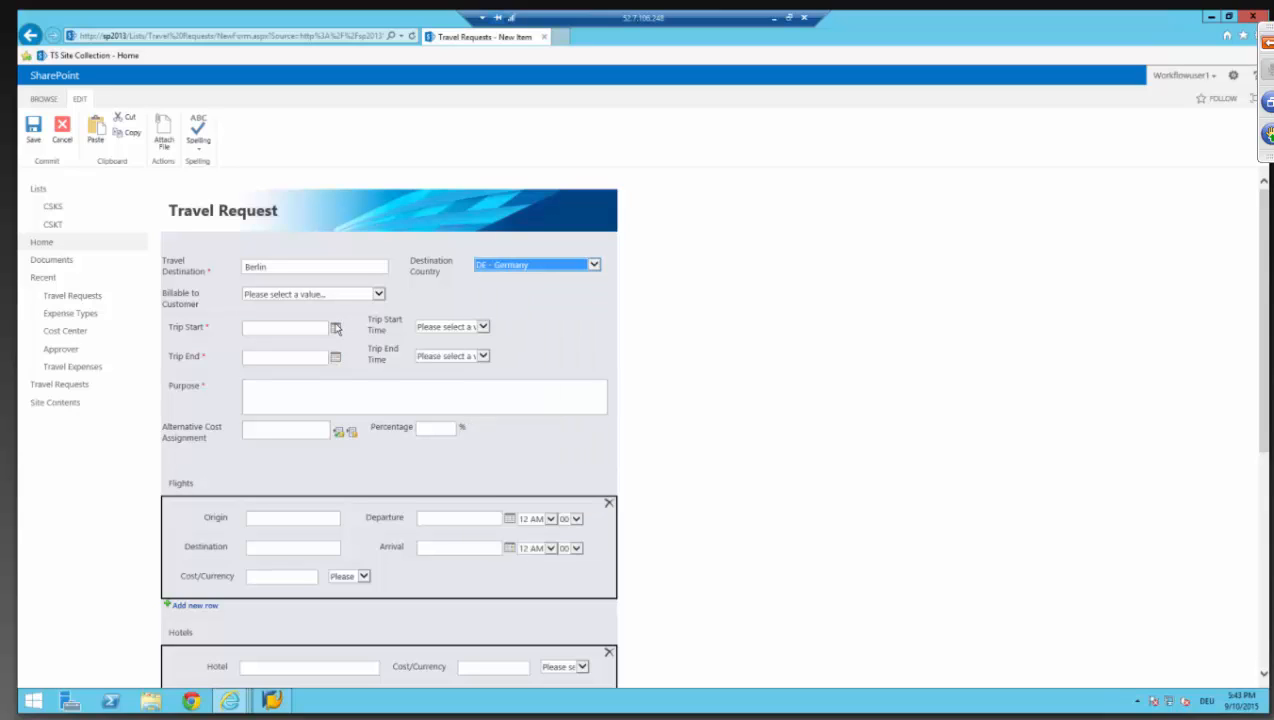
- Set the trip start and end date to 9/18/2015, from 06:00 to 19:00
click(336, 328)
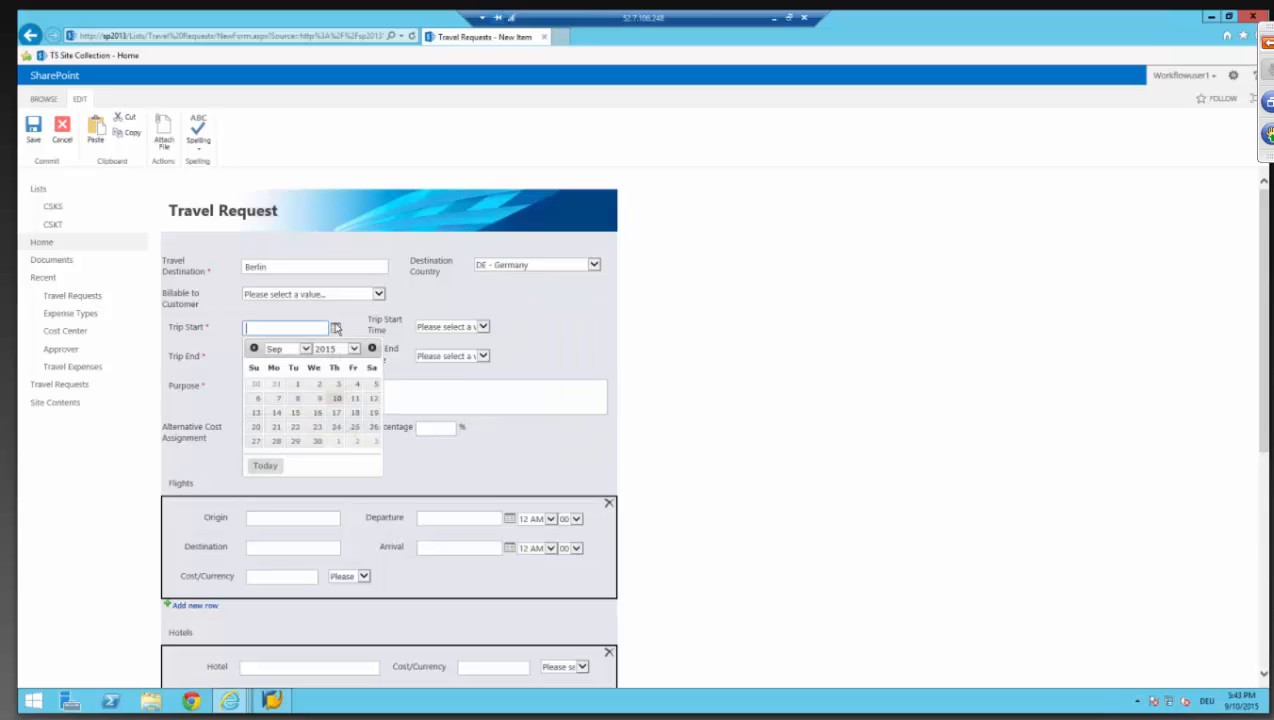
click(355, 415)
click(198, 330)
key(ctrl+c)
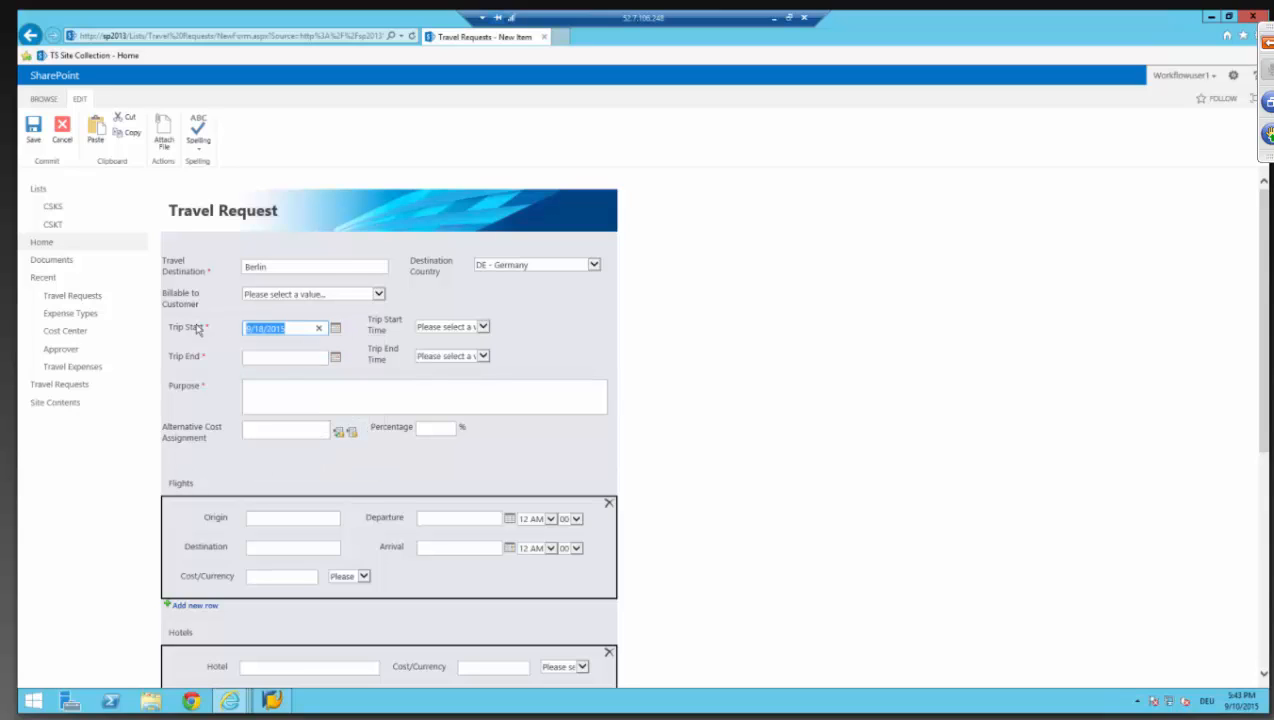
click(281, 359)
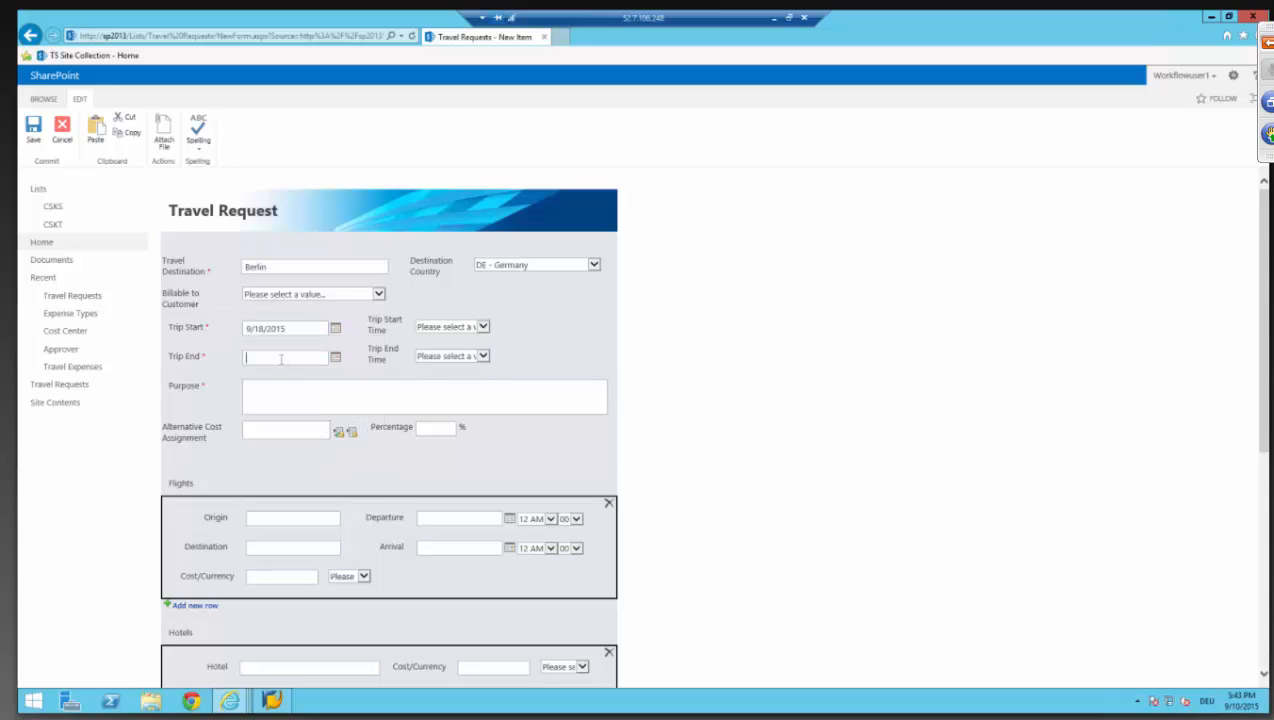
key(ctrl+v)
click(424, 328)
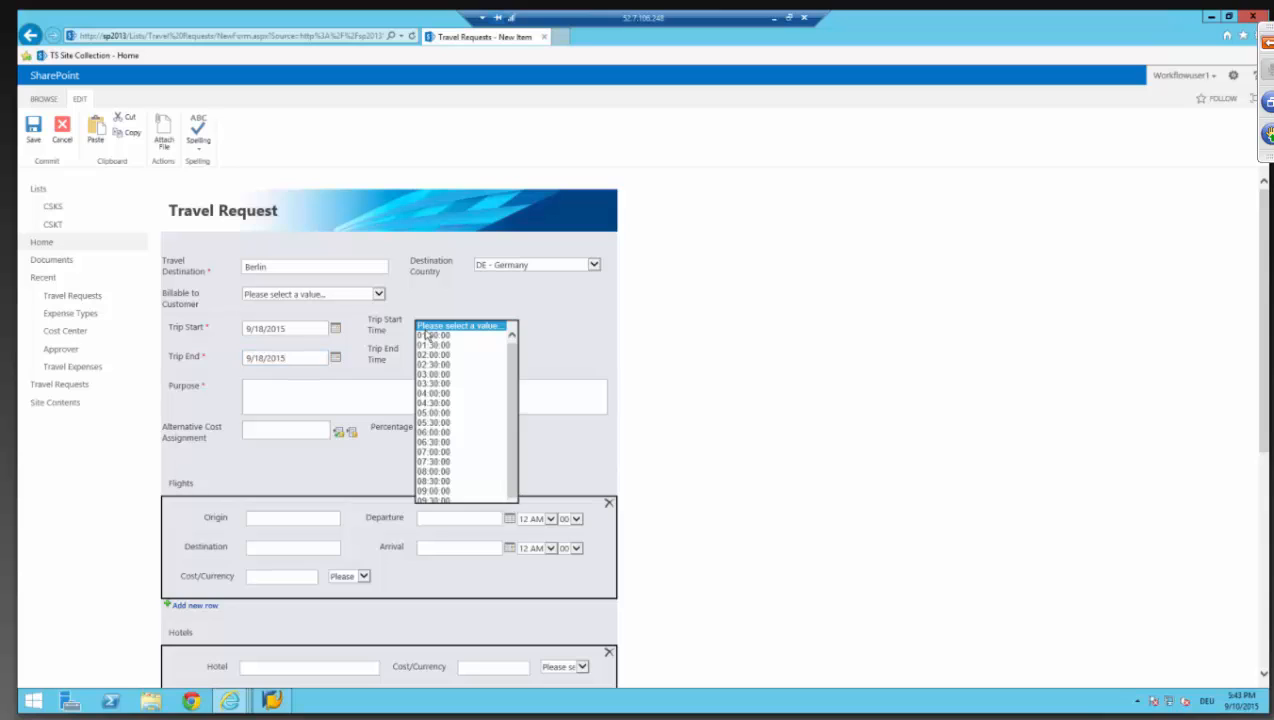
click(432, 434)
click(458, 356)
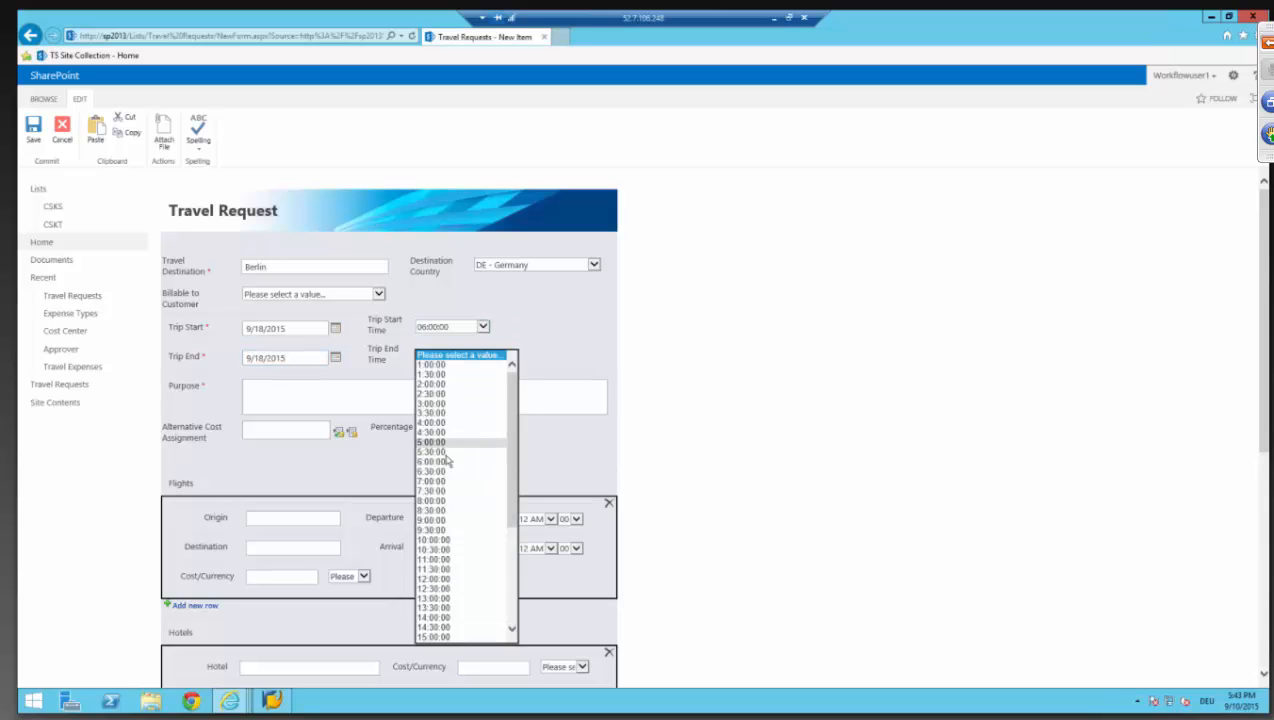
scroll(430, 584, down, 5)
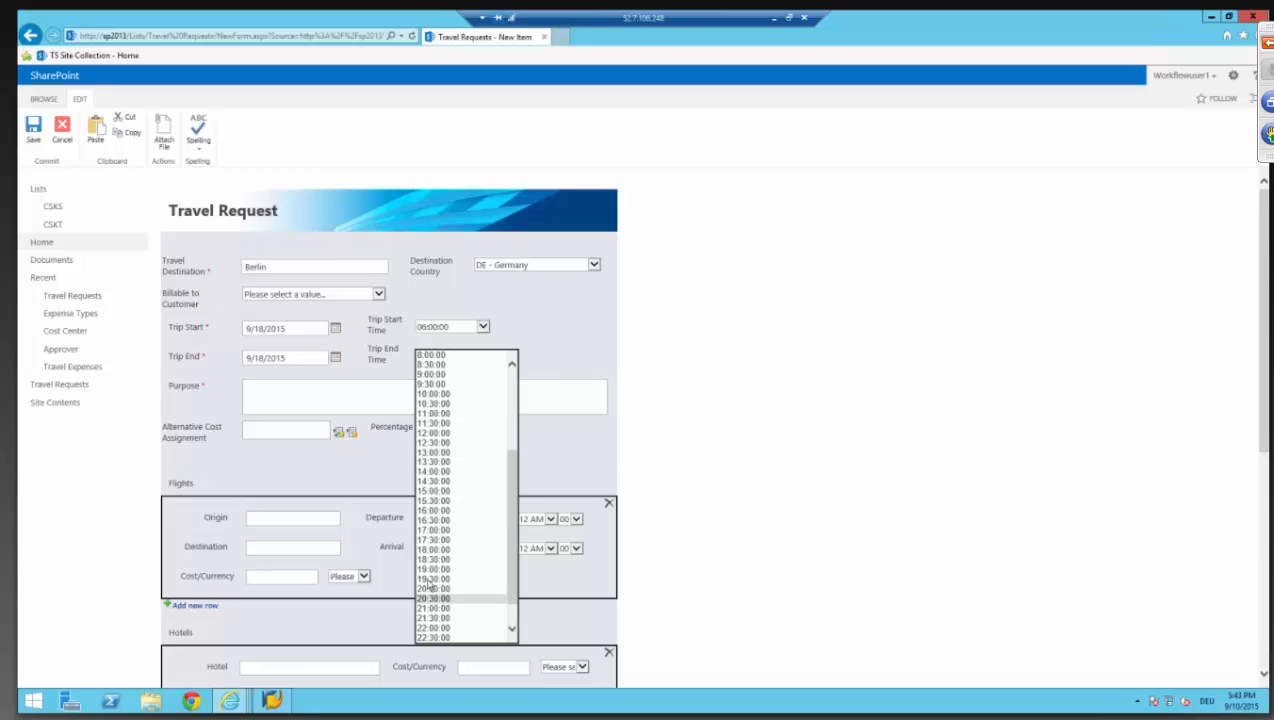
click(432, 568)
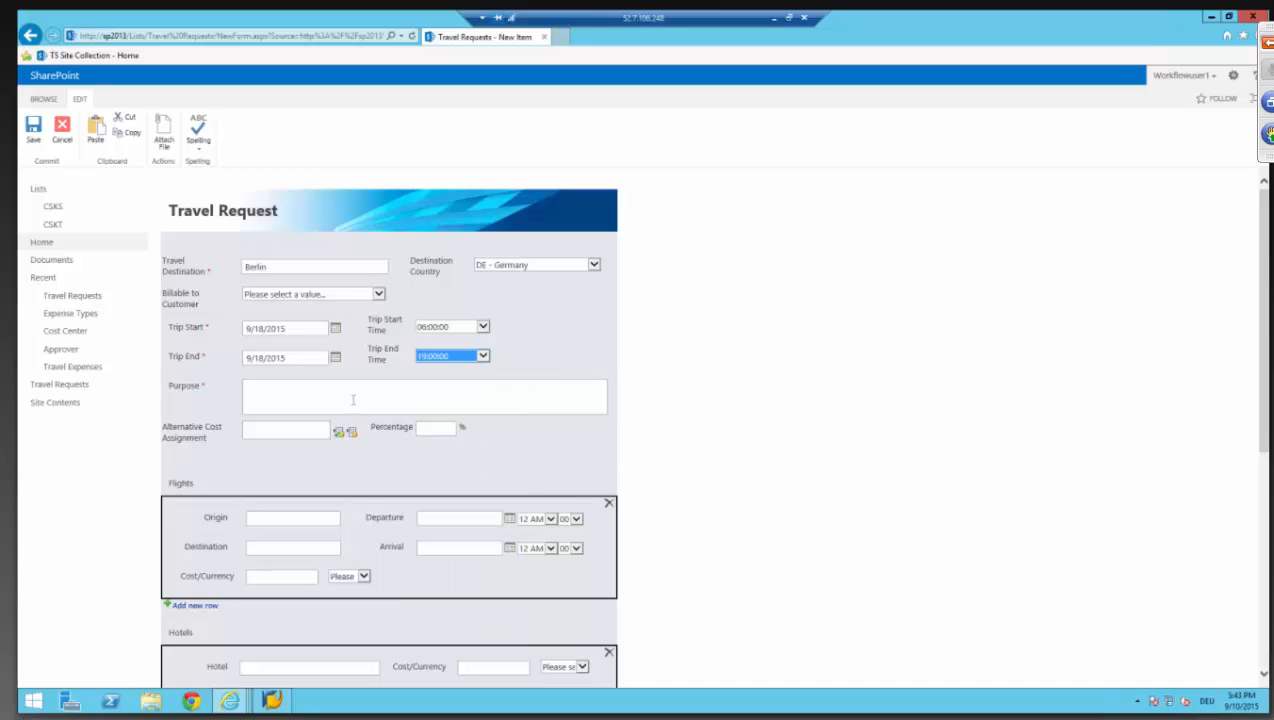
- Enter Business Meeting as the trip purpose and bring up the cost-center list
click(352, 400)
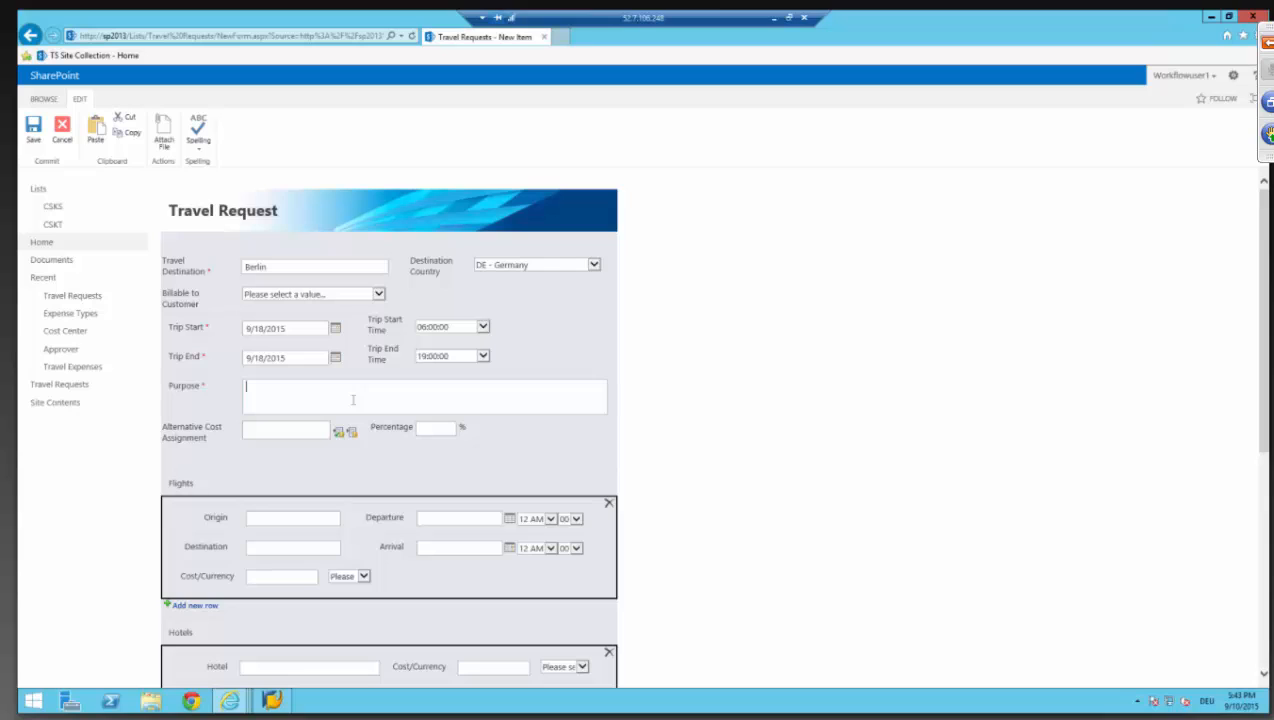
text(Business Meeting)
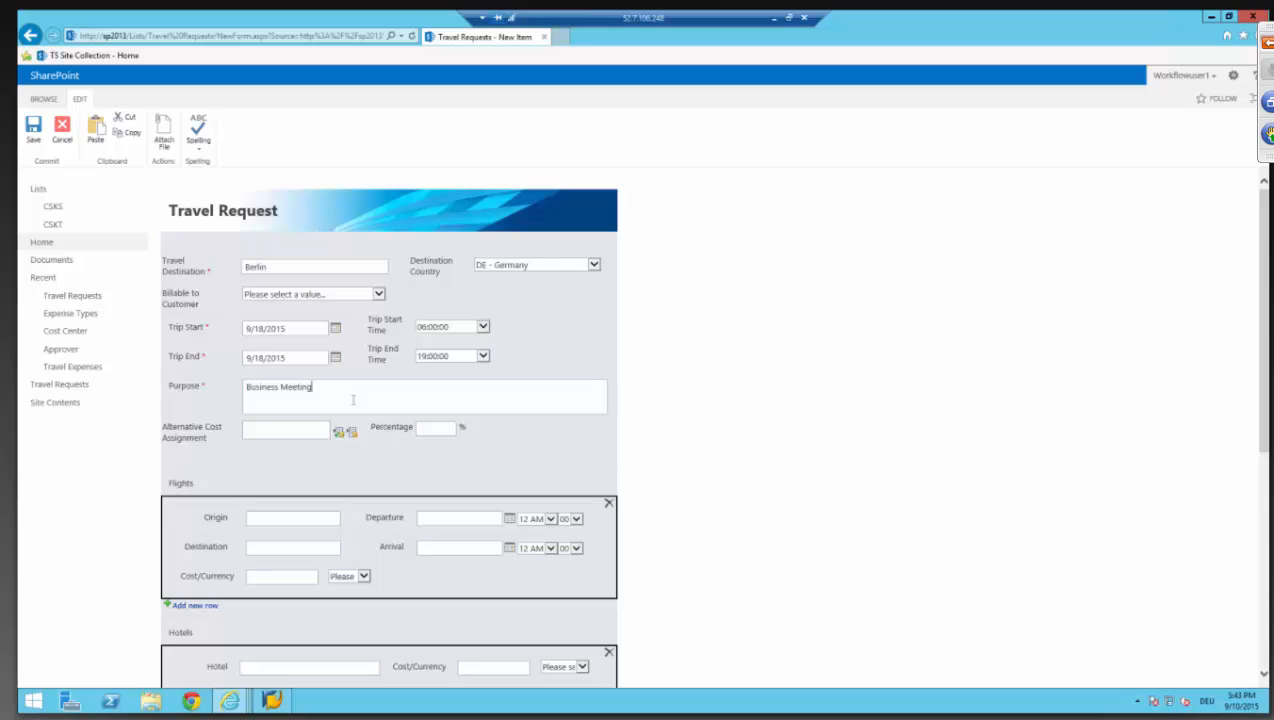
click(283, 429)
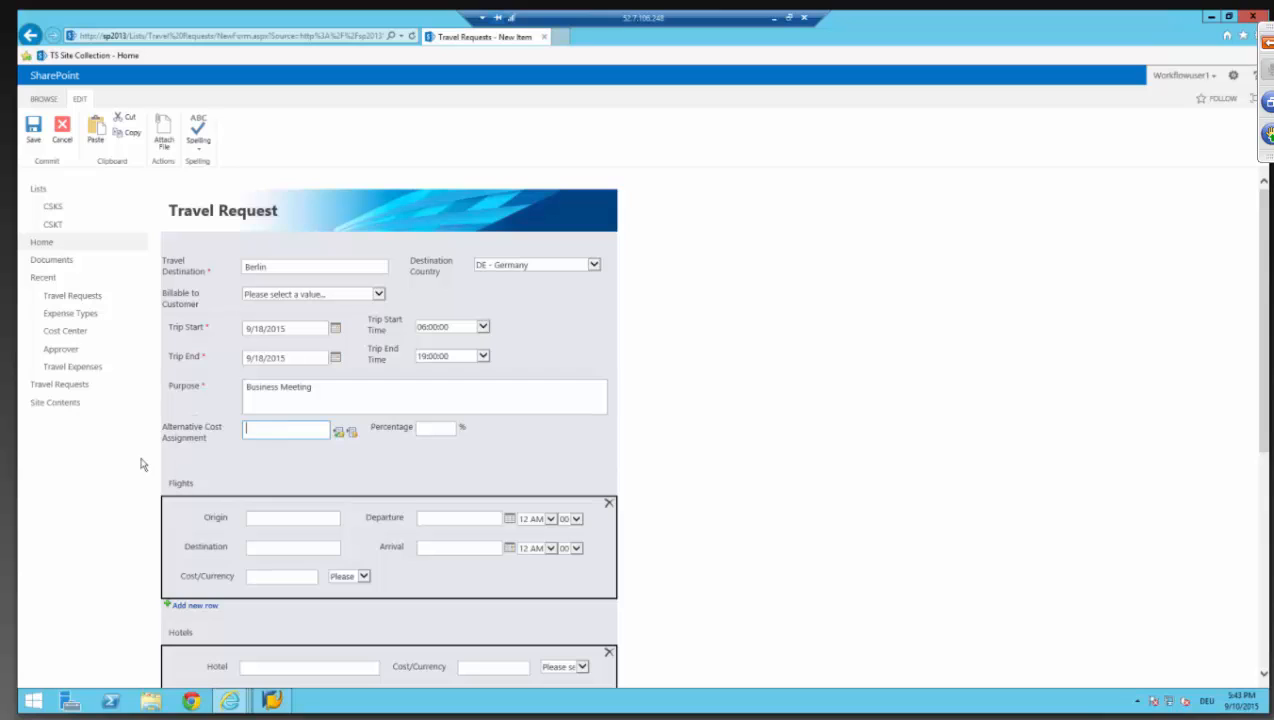
click(351, 432)
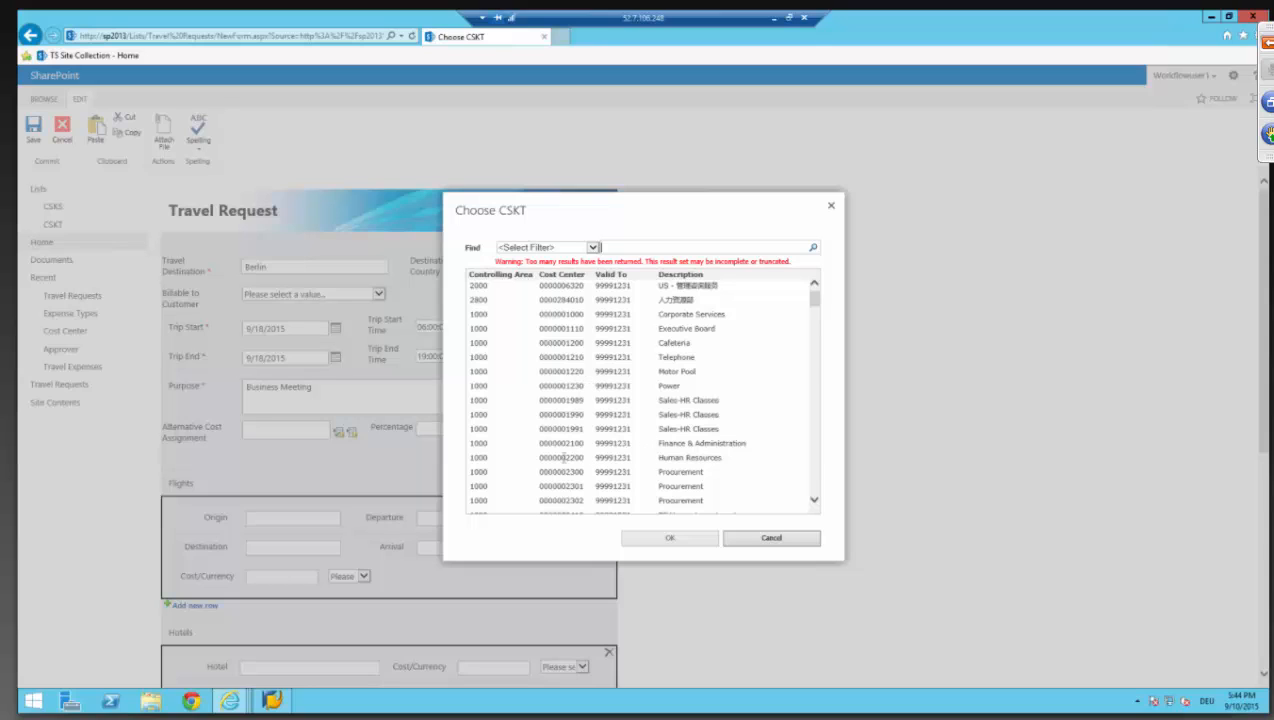
click(563, 457)
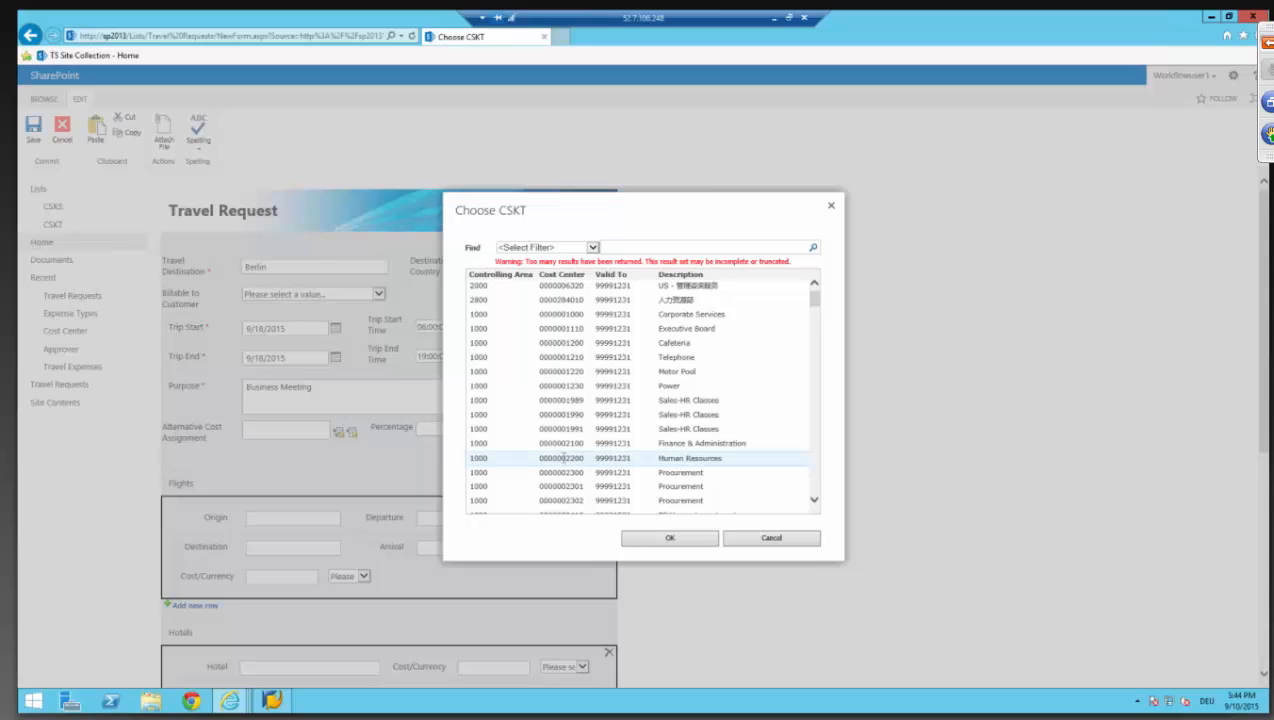
click(670, 537)
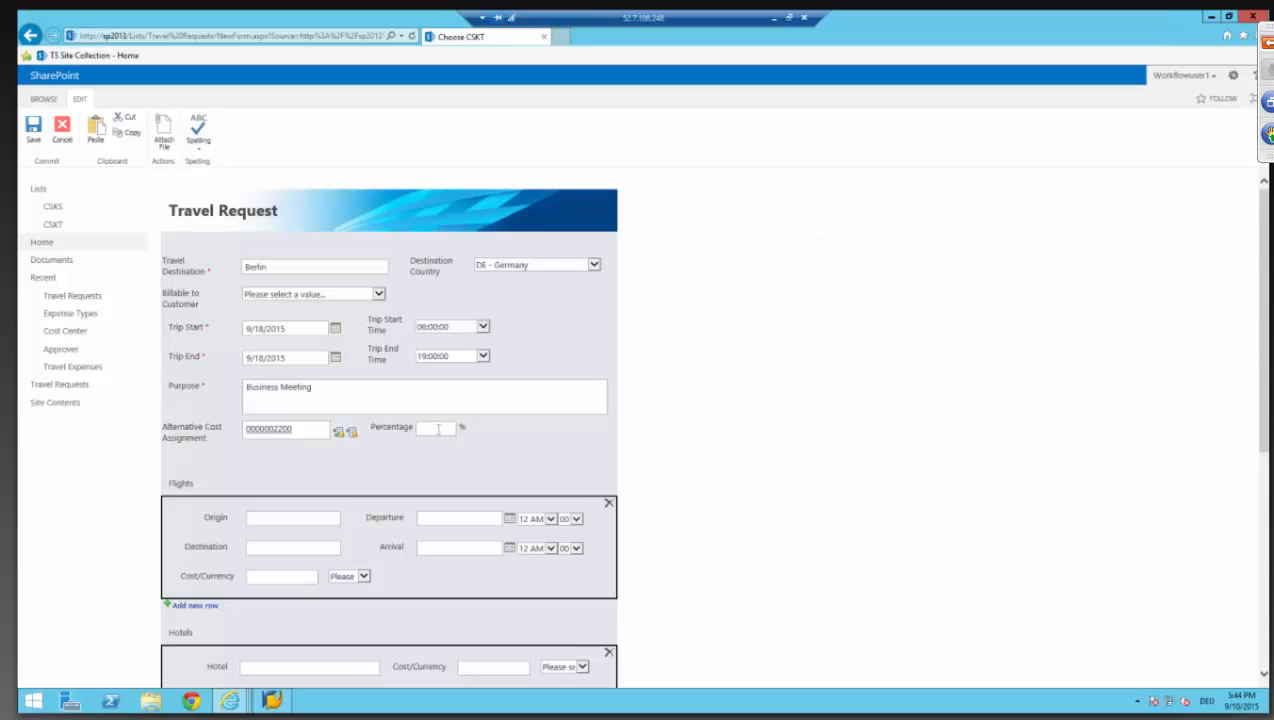
- Enter a 100 percent cost allocation
text(100)
scroll(413, 390, down, 3)
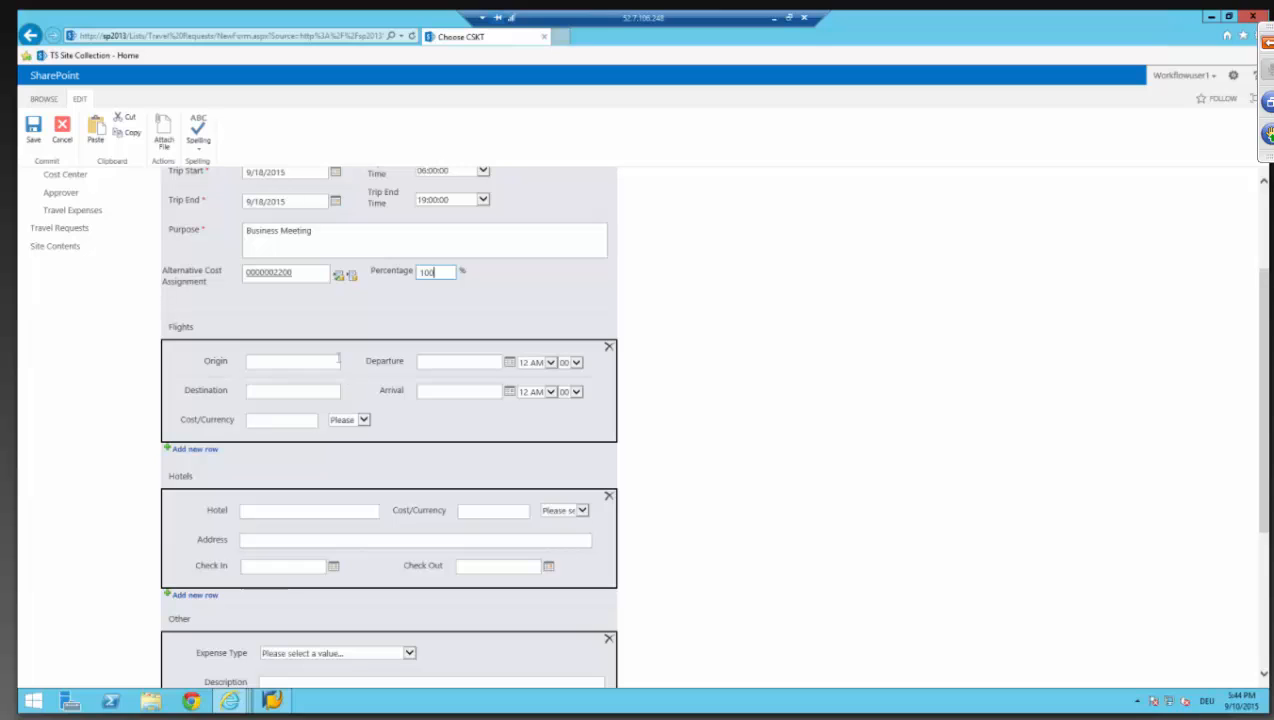
scroll(325, 375, down, 3)
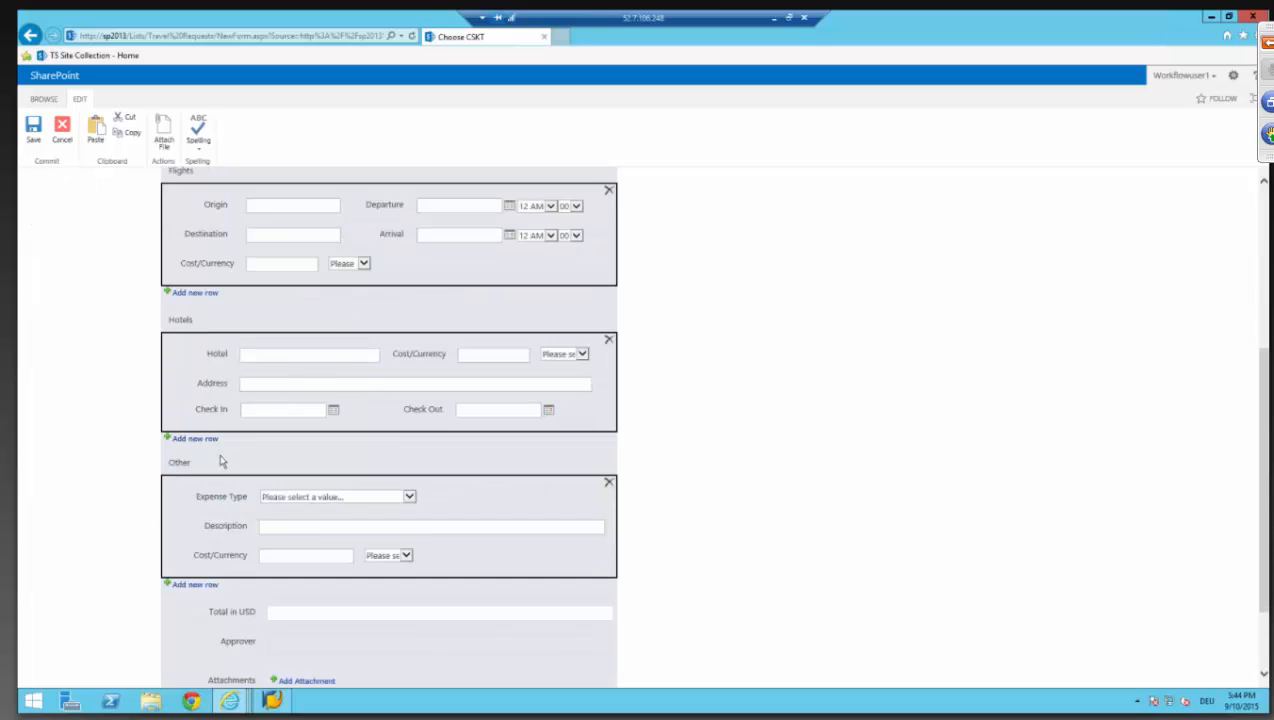
- Add a Transportation expense 'Train Ticket' of 200 USD and save the request
click(284, 500)
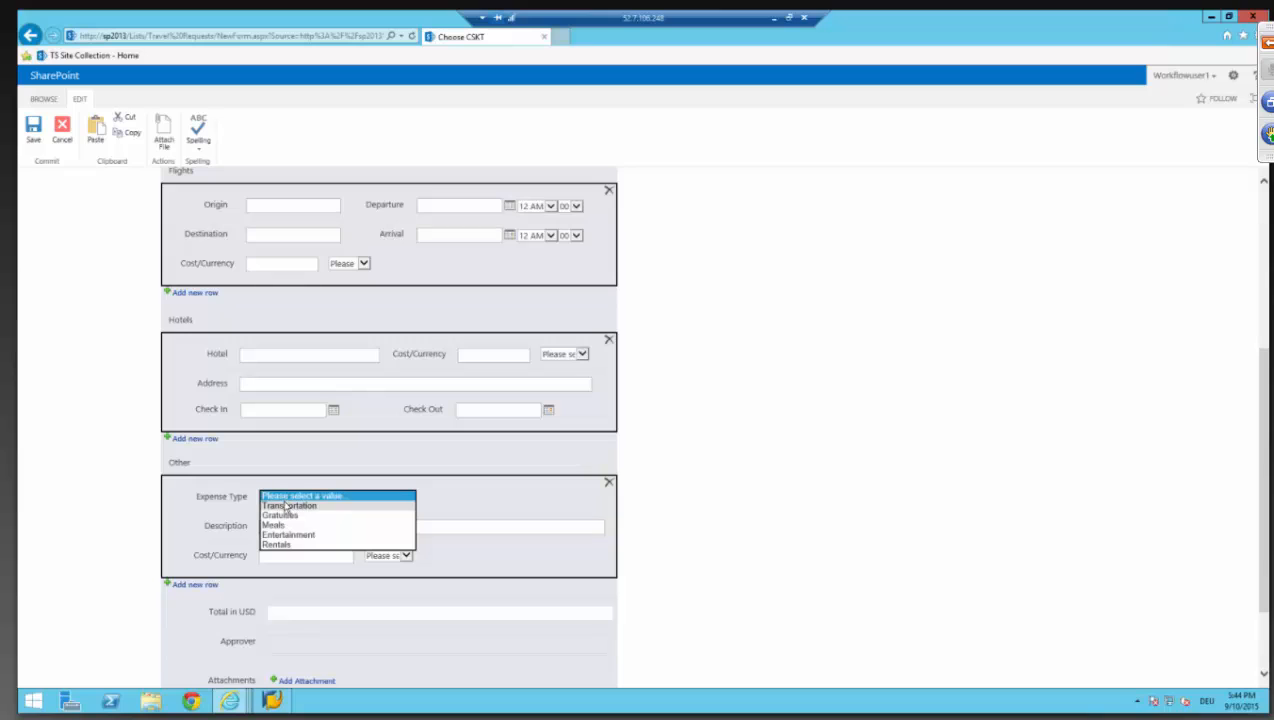
click(286, 508)
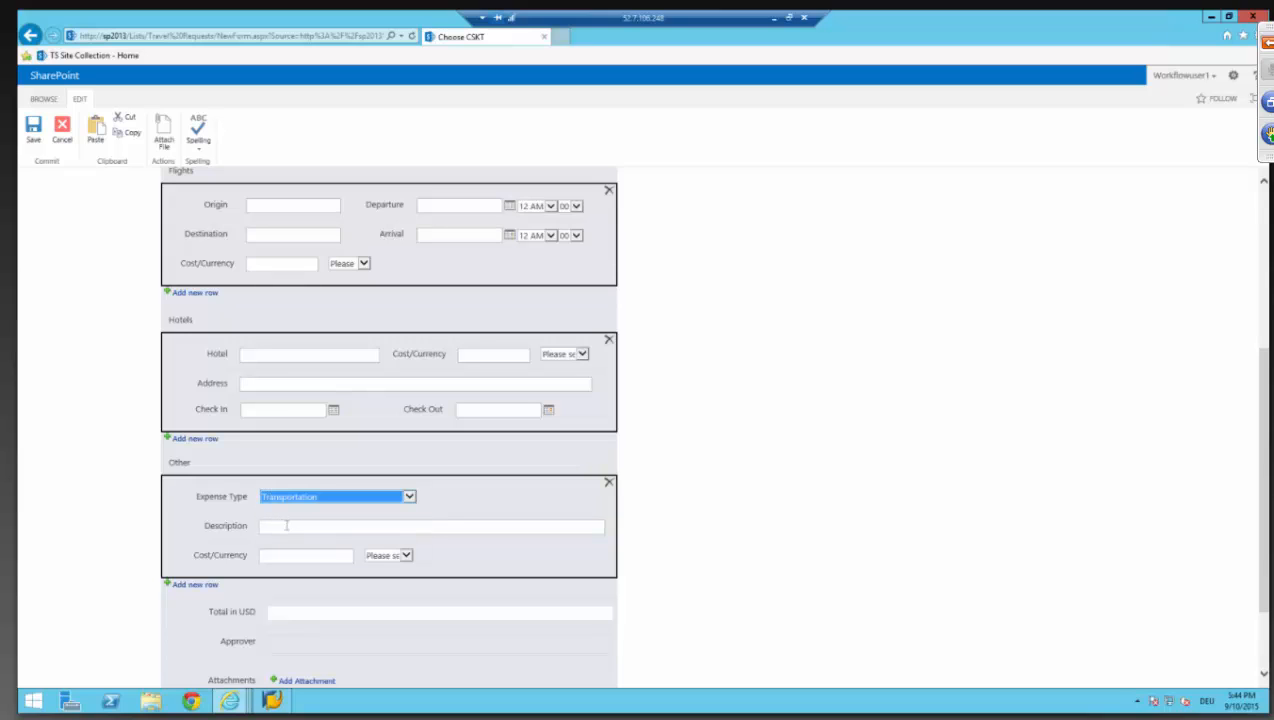
click(287, 525)
text(Tra)
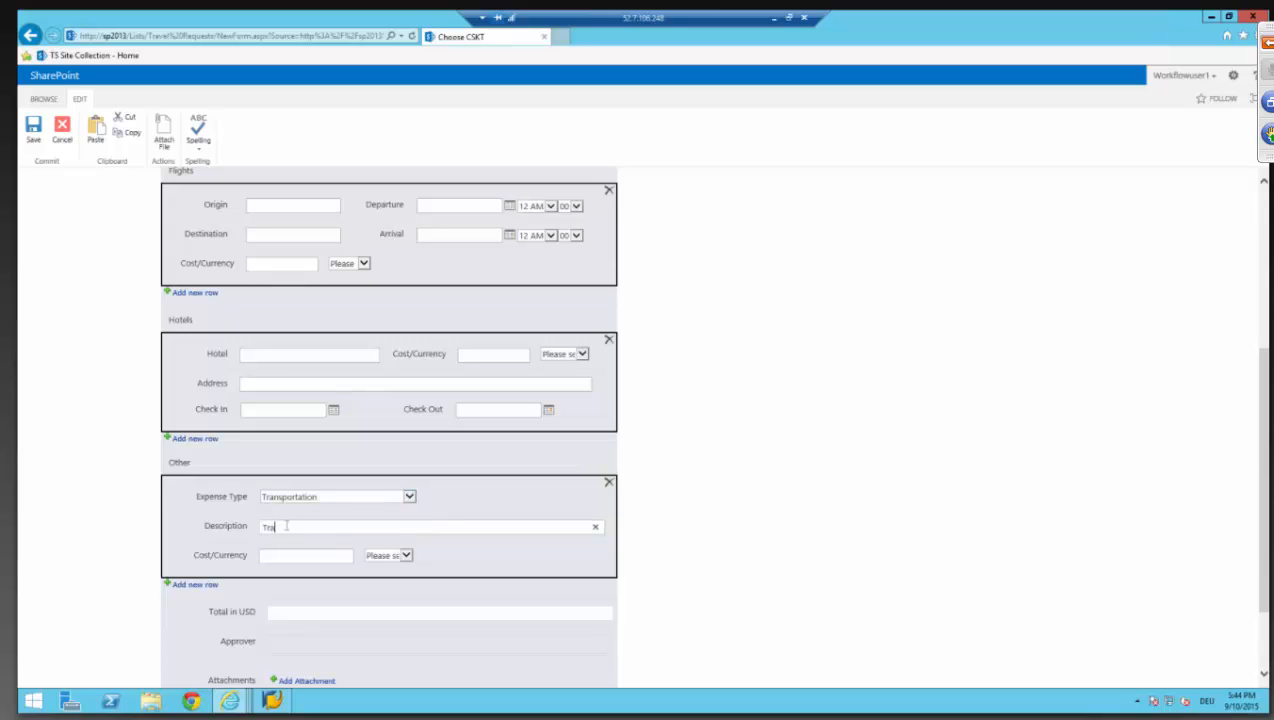
text(in Ticket)
click(292, 556)
text(200)
click(383, 556)
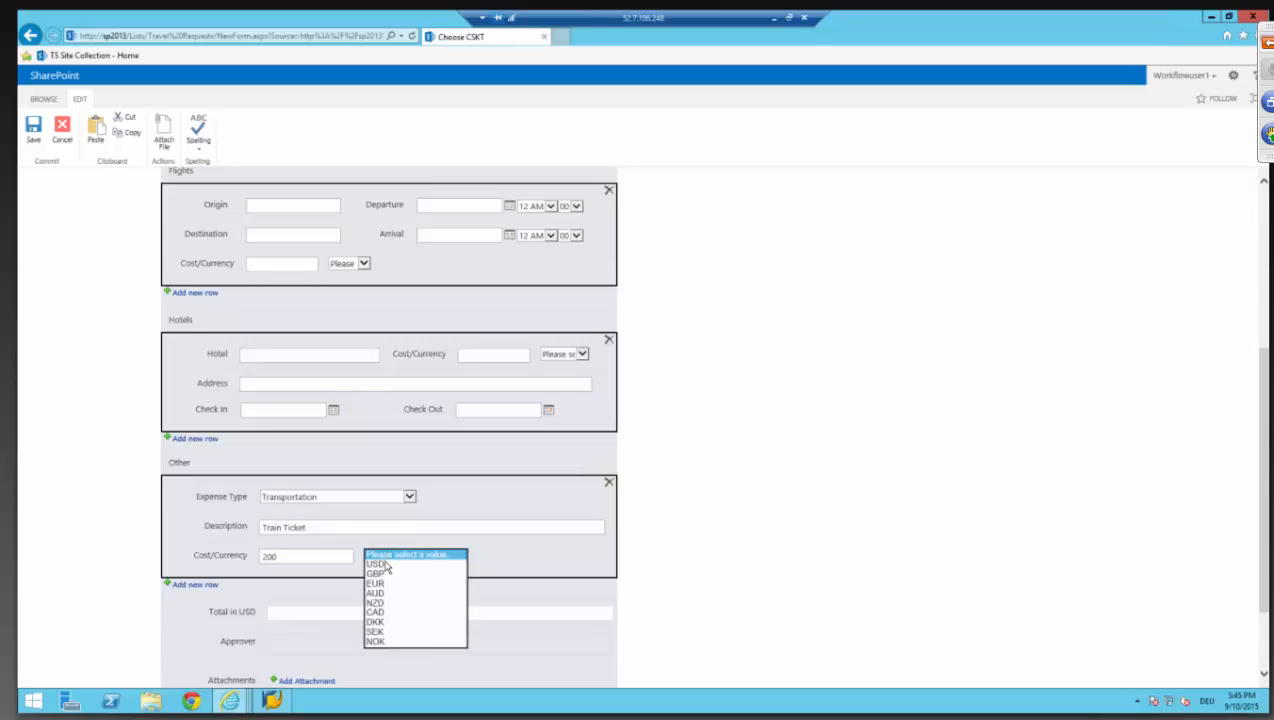
click(387, 566)
scroll(705, 518, down, 2)
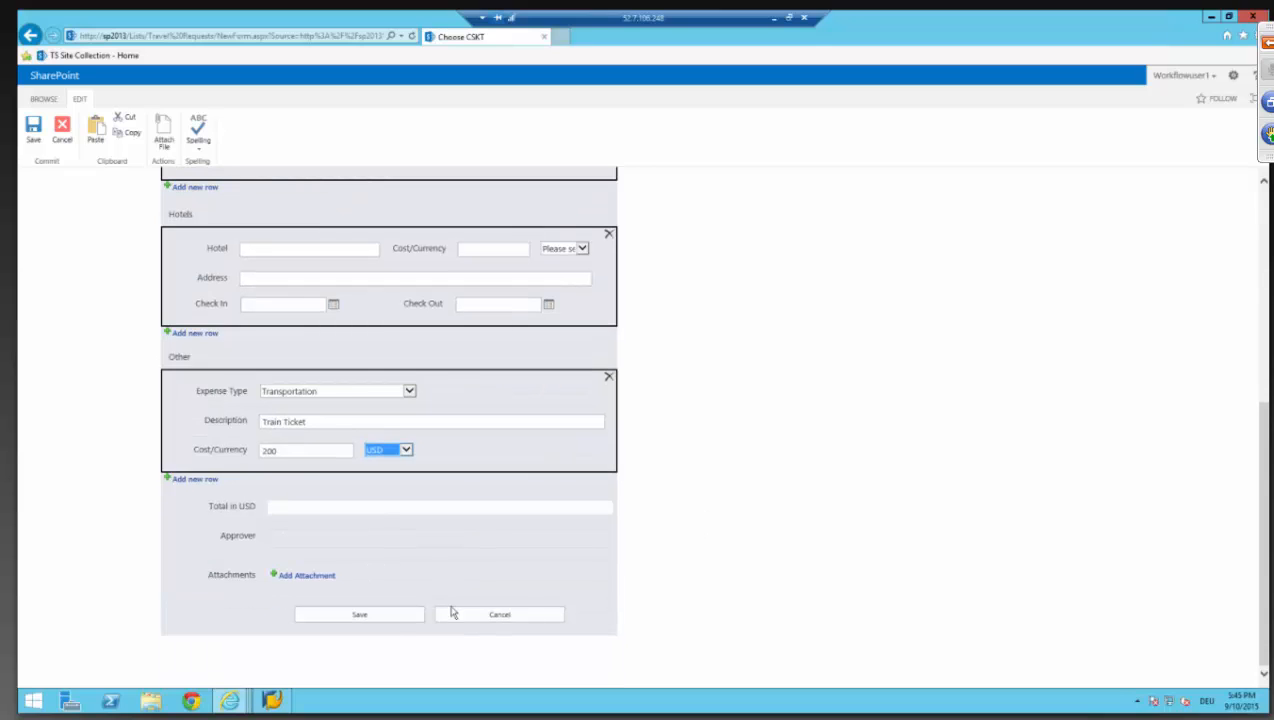
click(396, 618)
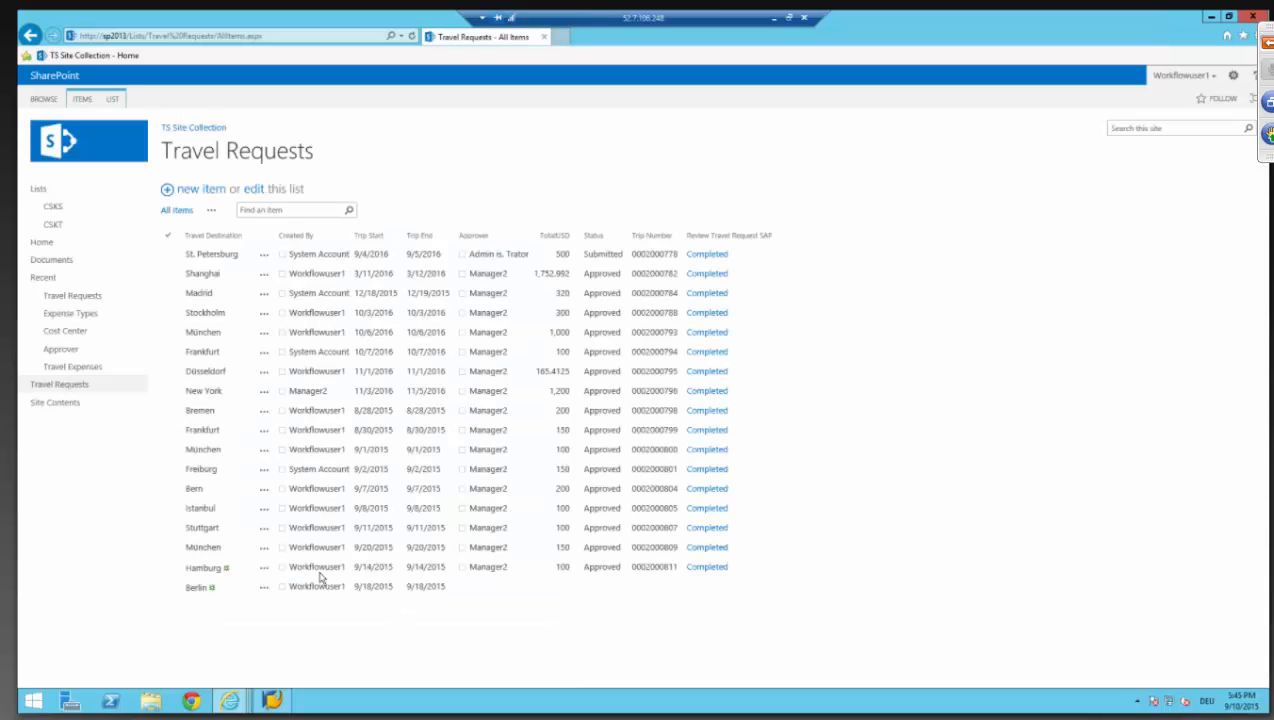
- Run Review Travel Request from the Berlin item's menu and start the workflow
click(264, 588)
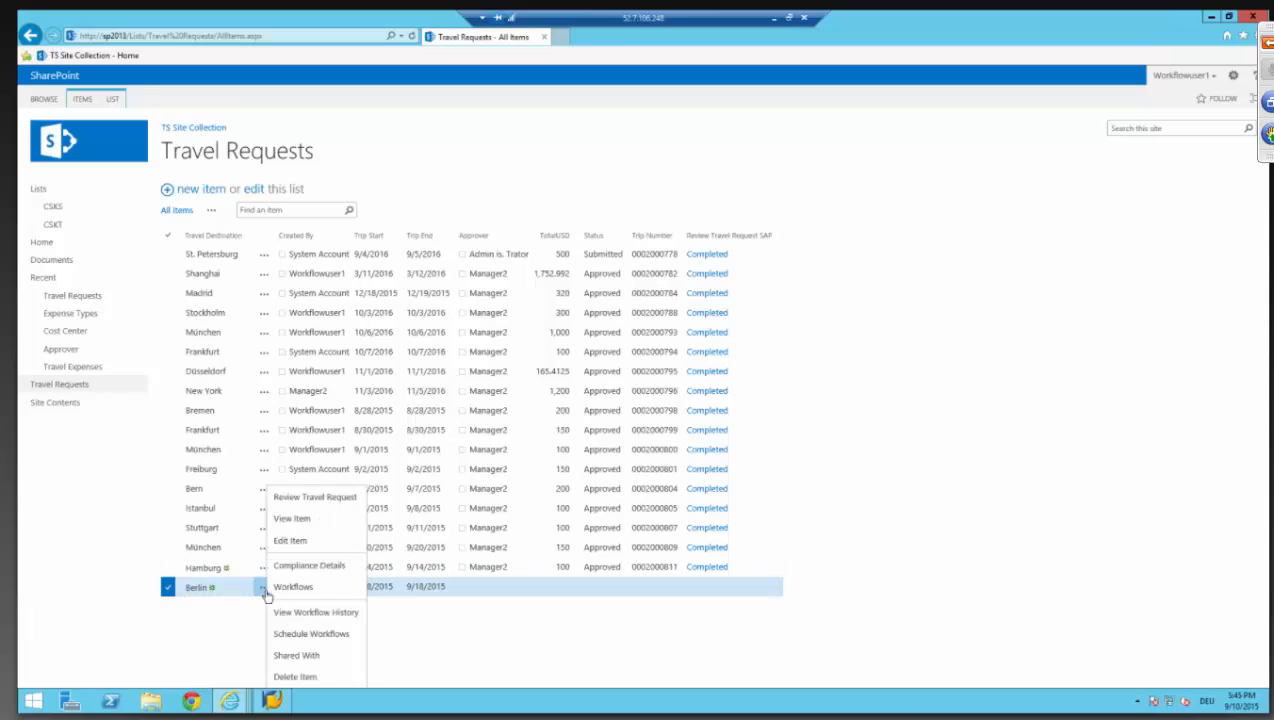
click(310, 497)
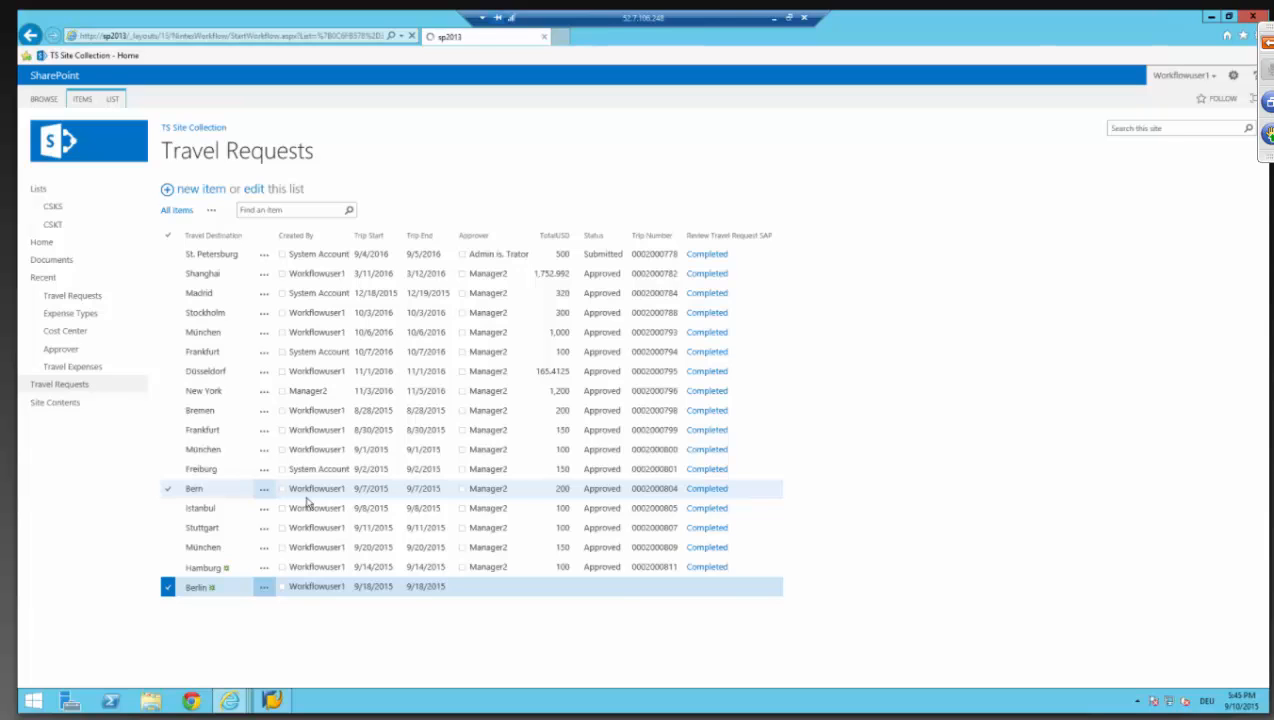
click(207, 215)
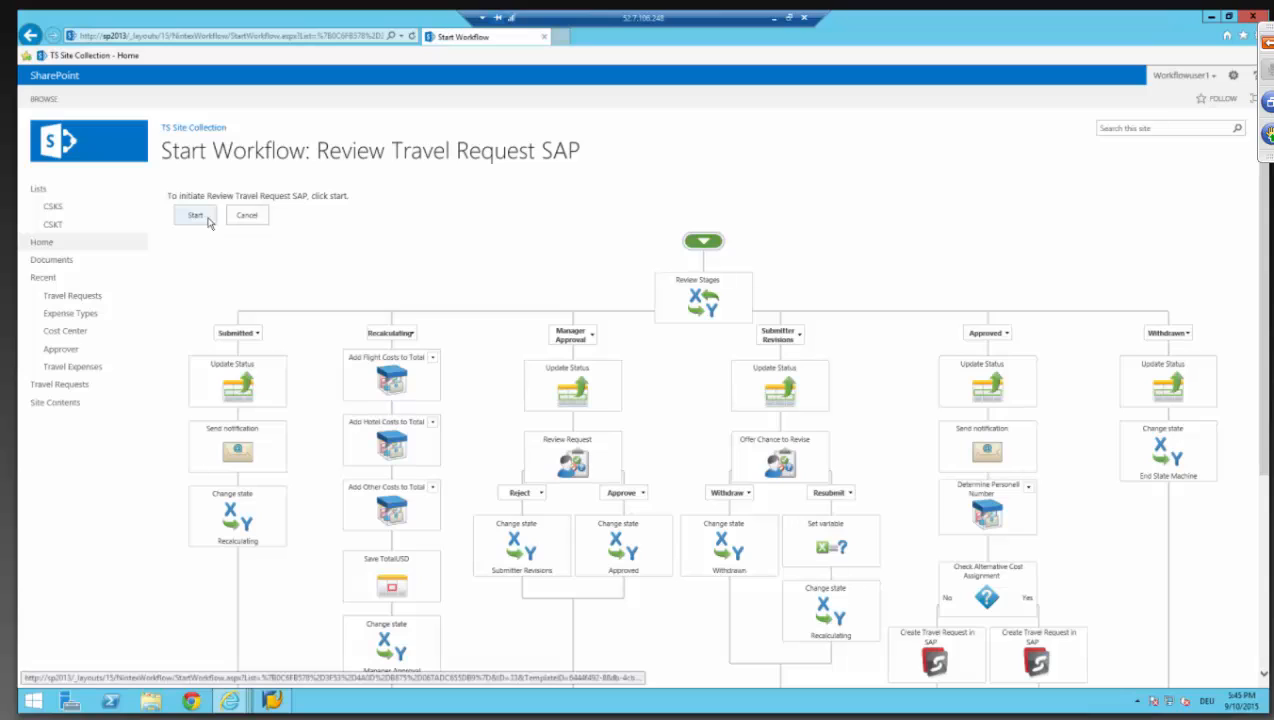
click(208, 218)
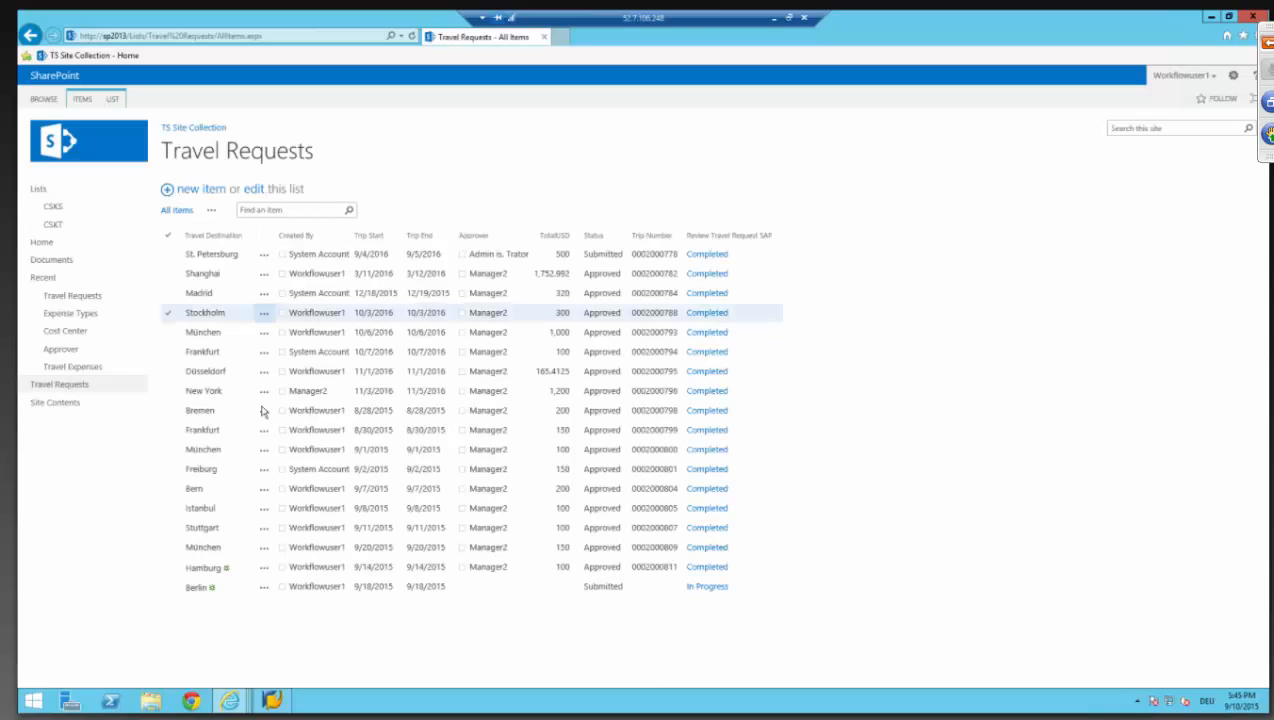
- Open Review Travel Request SAP via Workflow Settings > Manage Workflows with Nintex Workflow
click(243, 598)
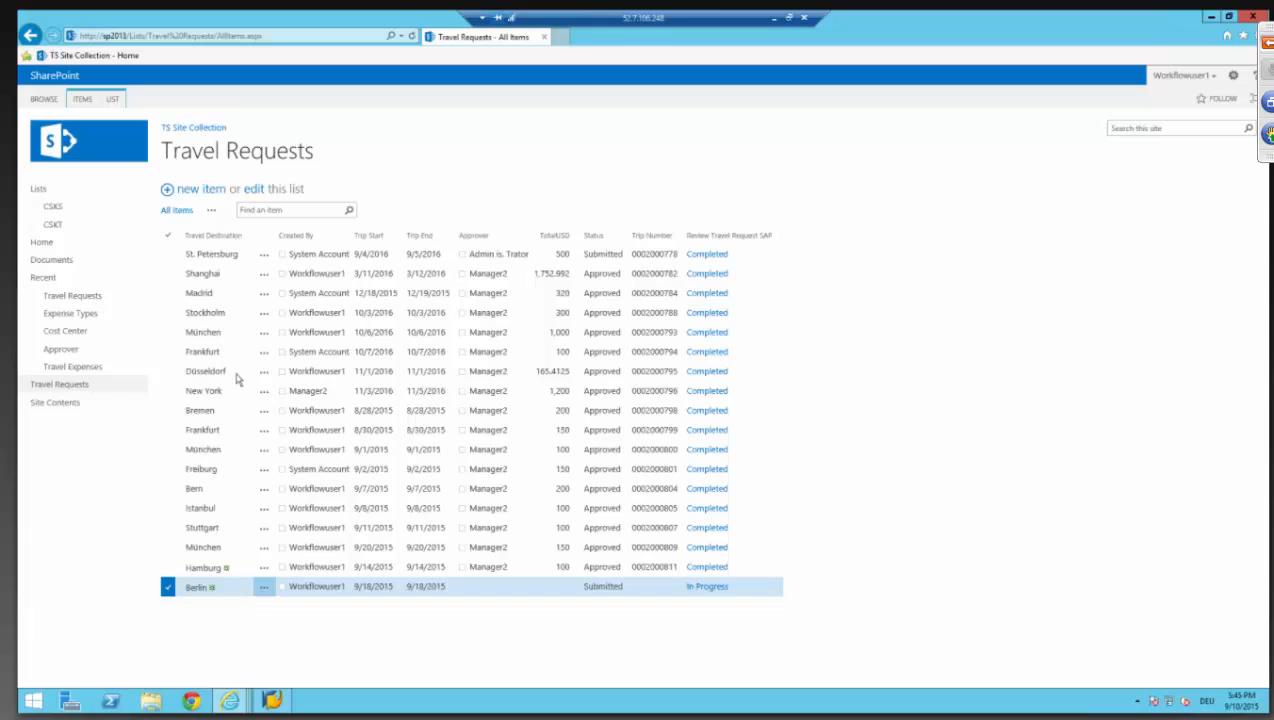
click(114, 100)
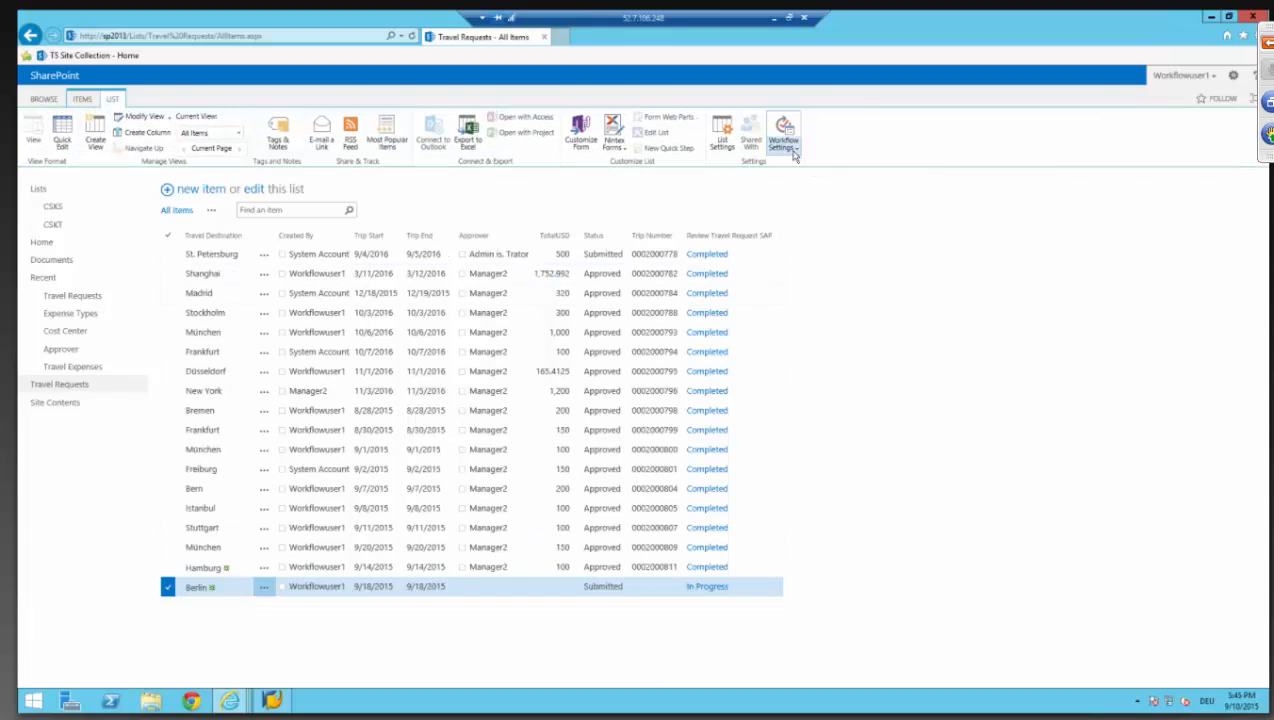
click(794, 155)
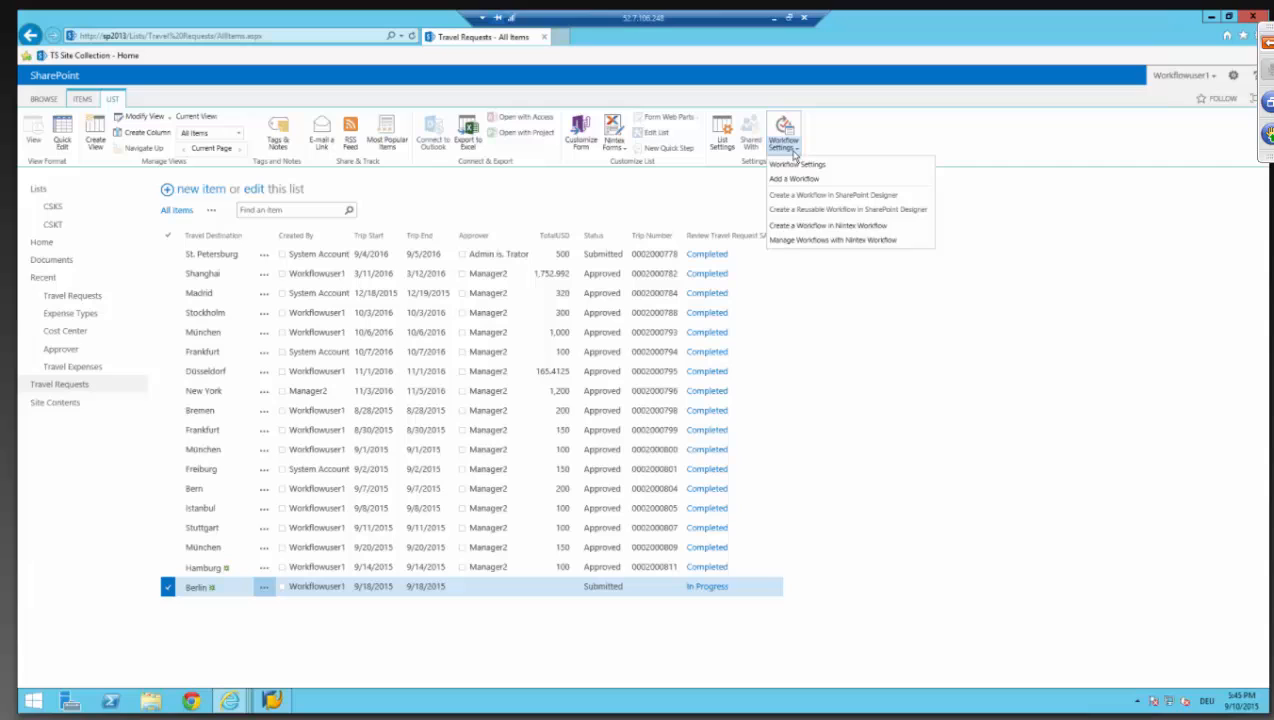
click(797, 241)
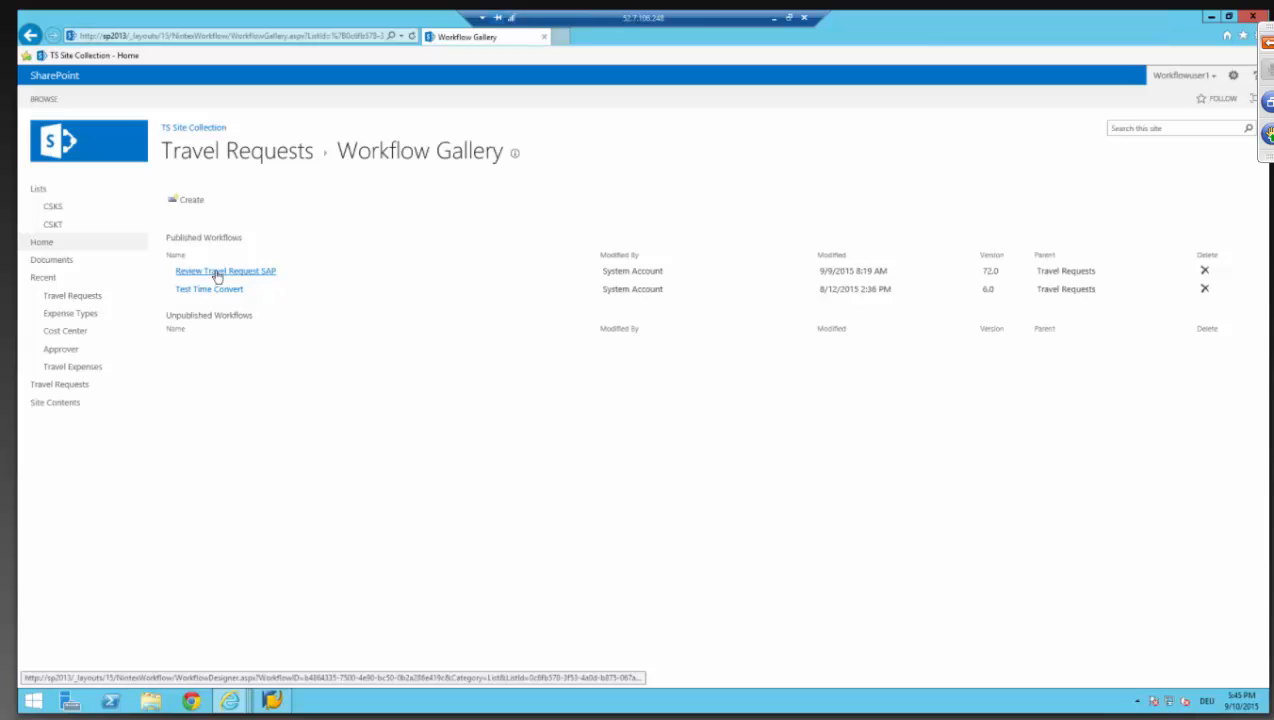
click(217, 273)
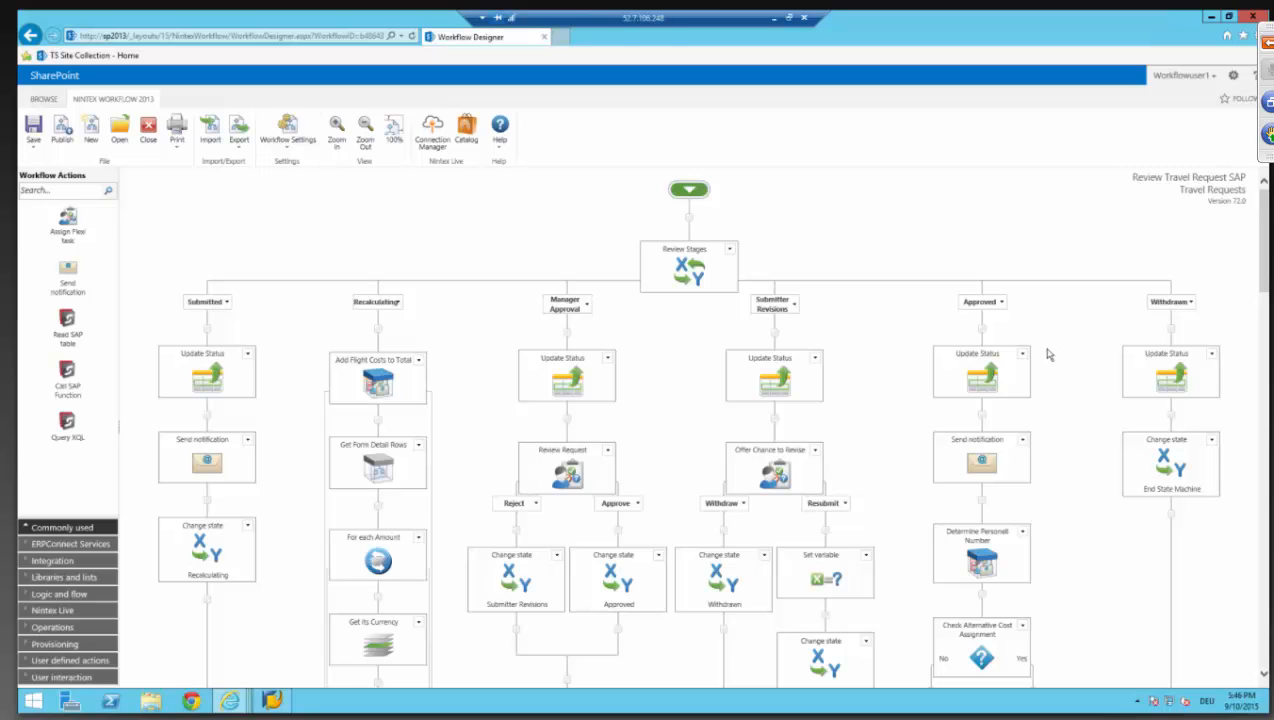
scroll(1049, 354, down, 1)
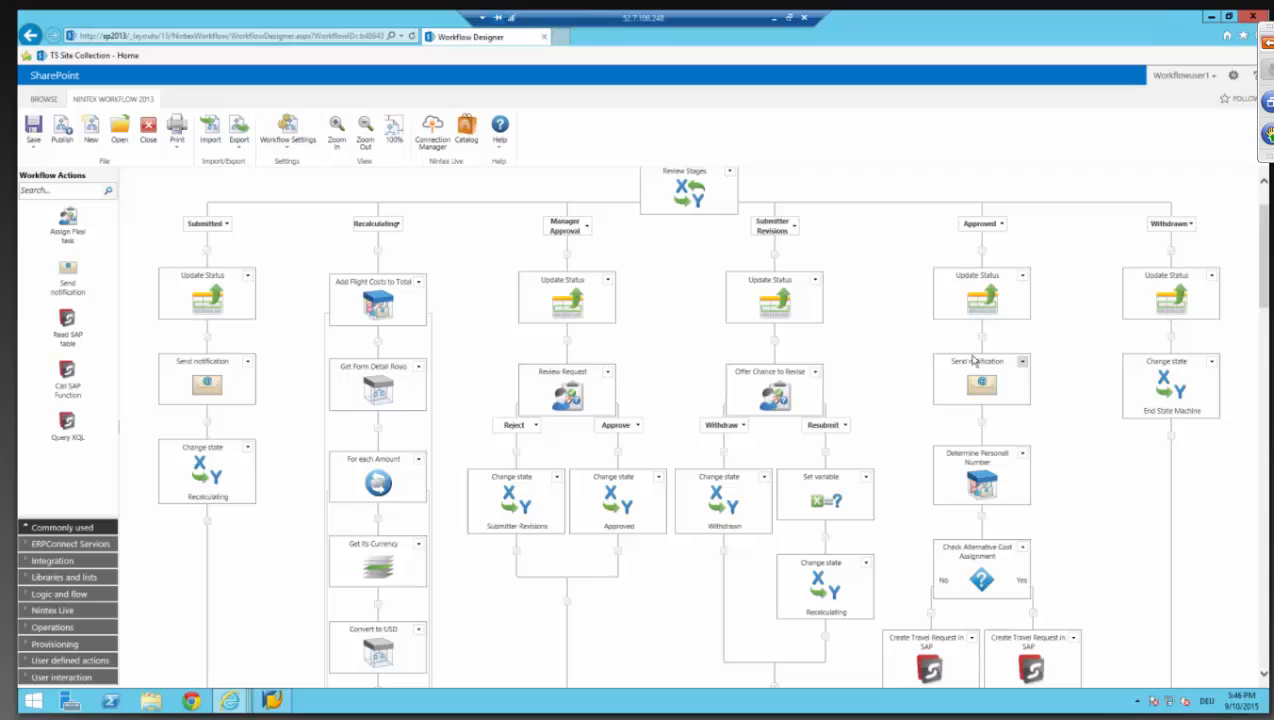
mouse_move(983, 377)
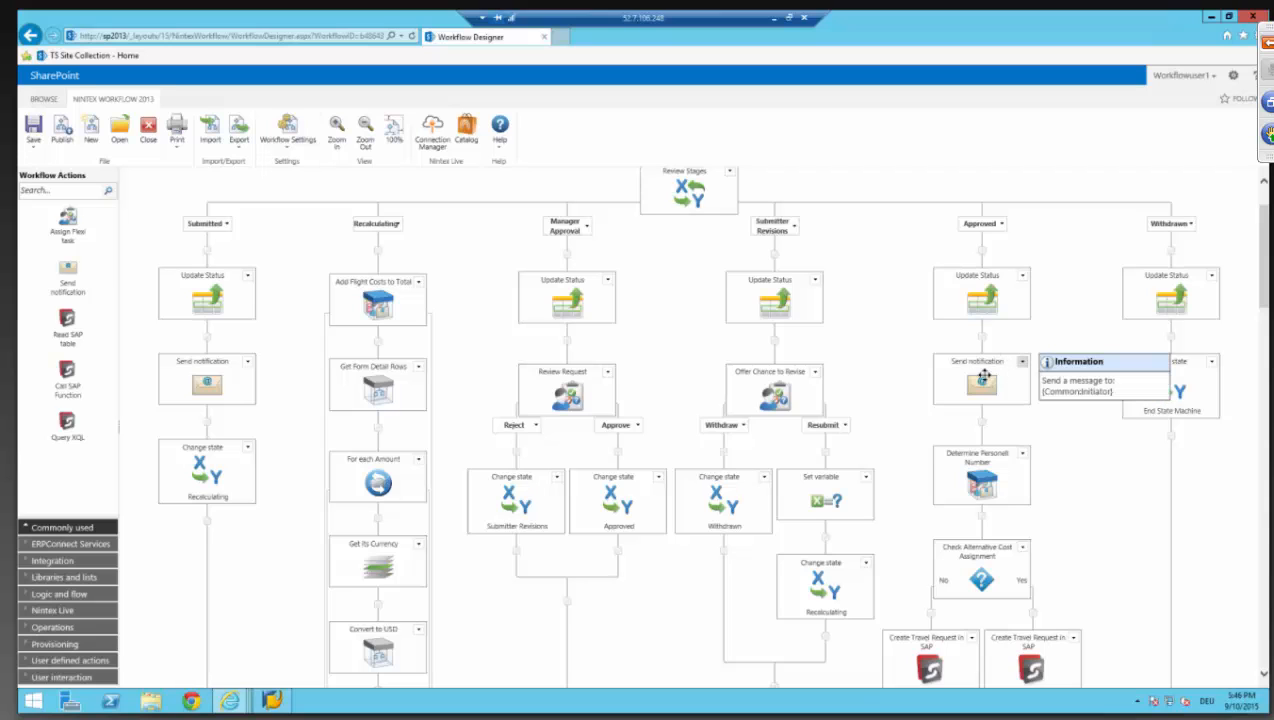
scroll(983, 377, down, 1)
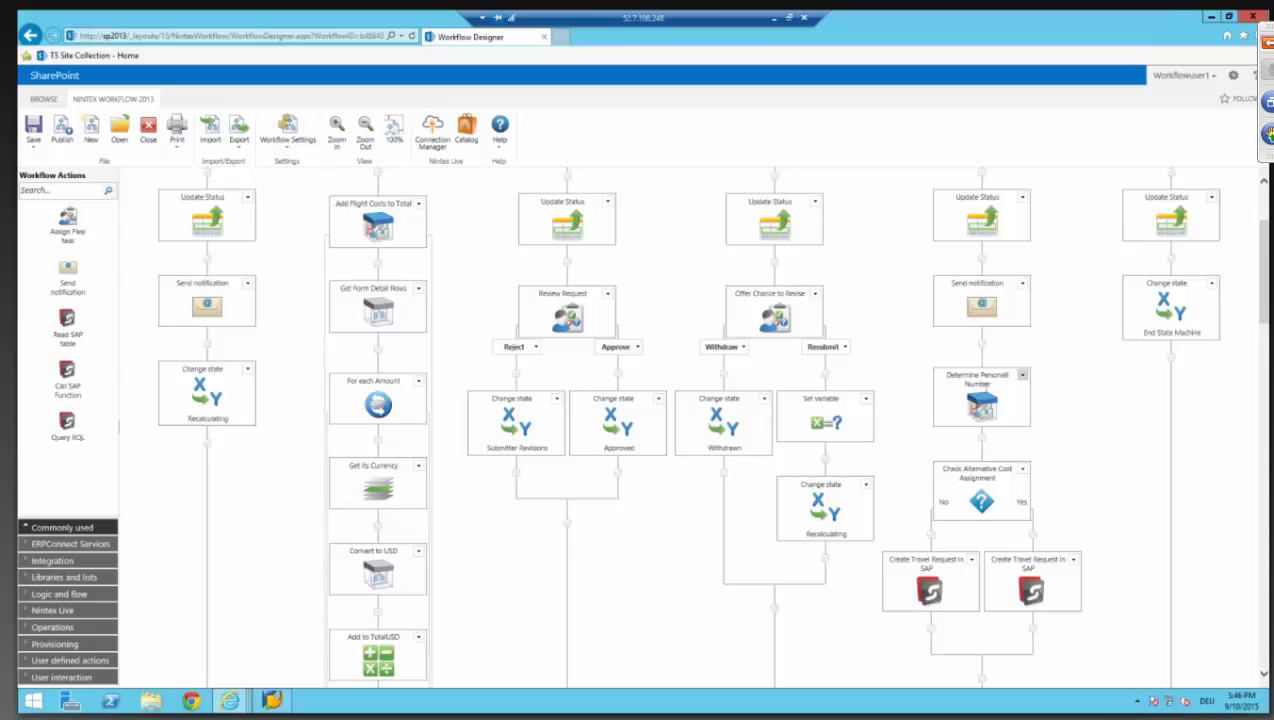
click(1021, 375)
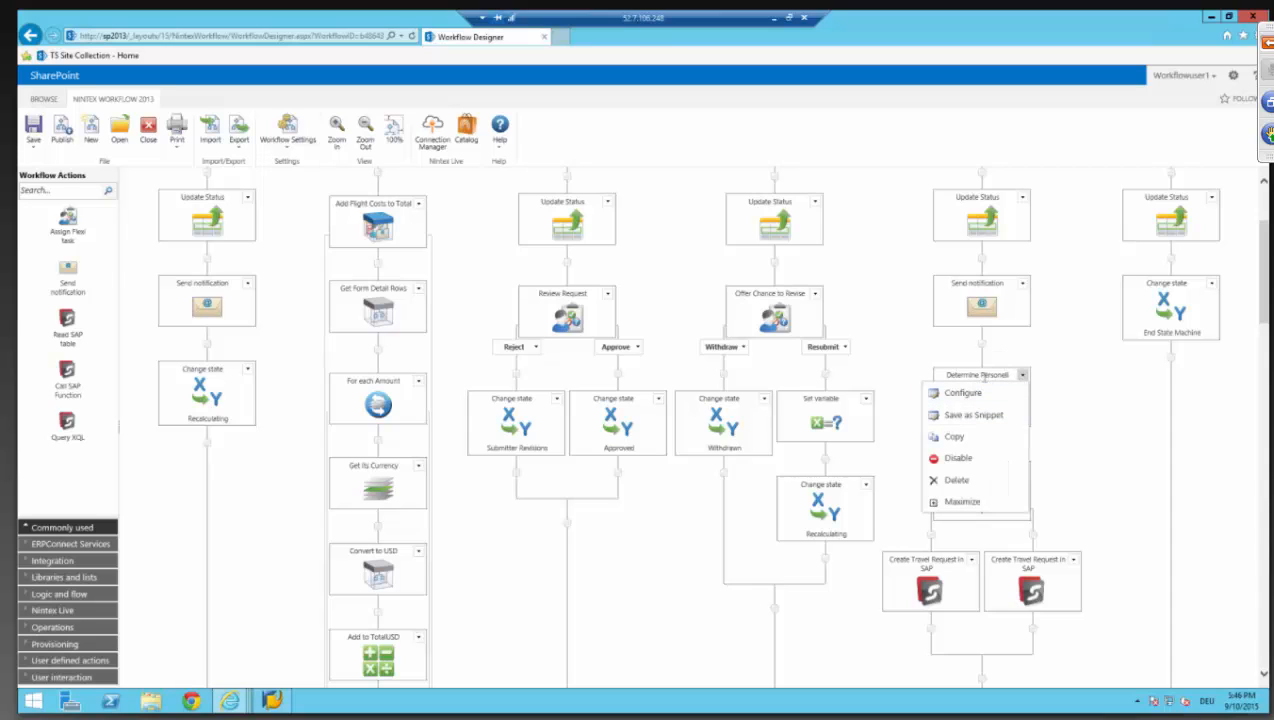
click(984, 377)
click(1053, 389)
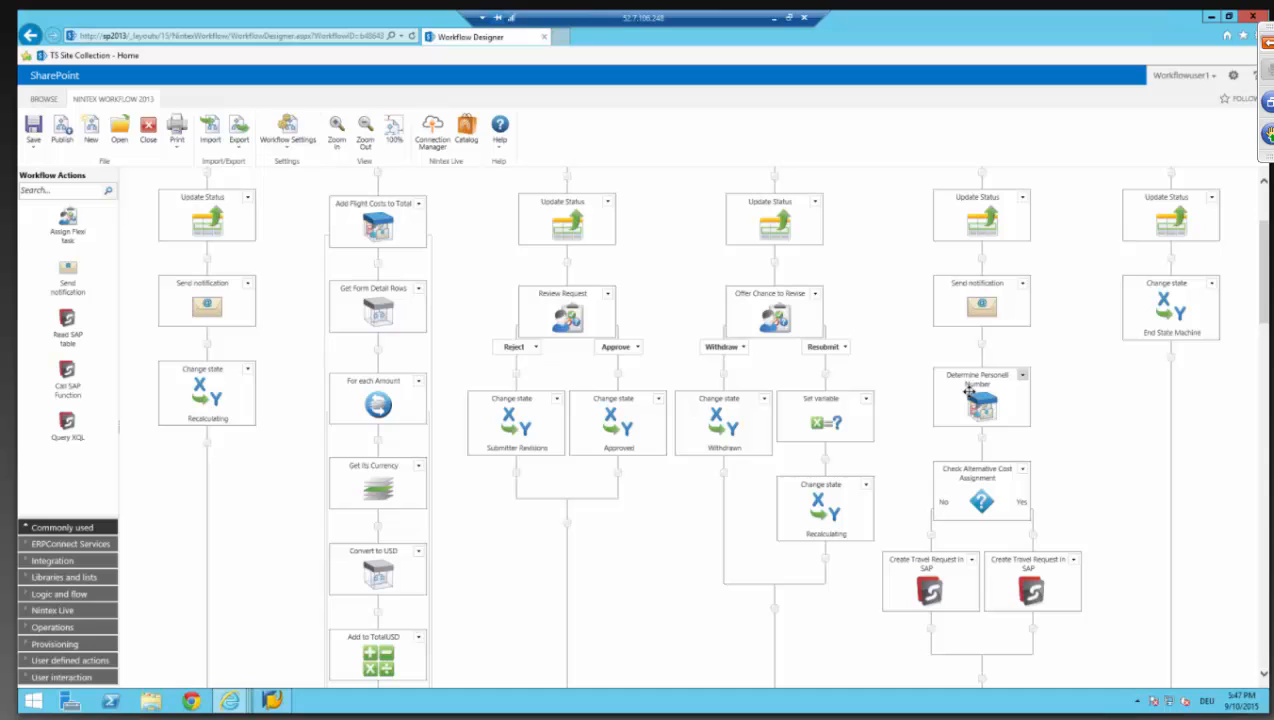
scroll(970, 398, down, 3)
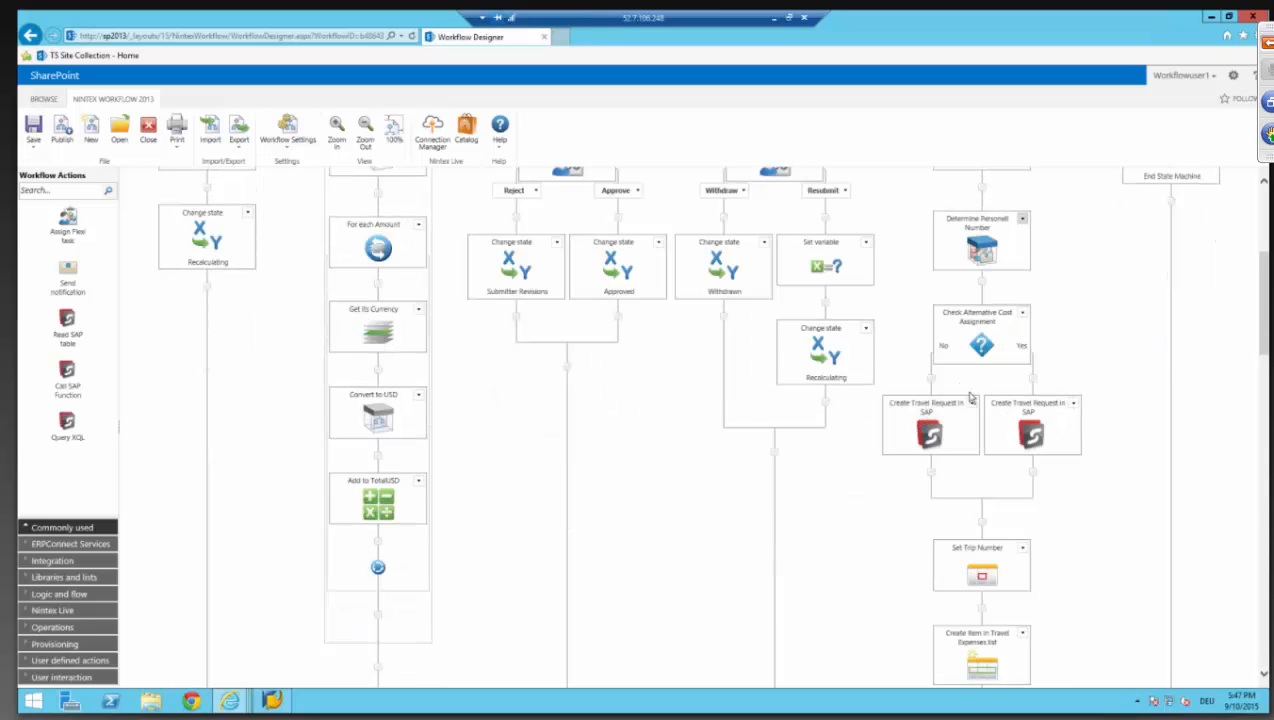
- Open the first Create Travel Request in SAP action, showing function Z_FITP_CREATE_TRIP_FROM_REQUES
mouse_move(966, 347)
mouse_move(990, 440)
mouse_move(908, 430)
double_click(928, 428)
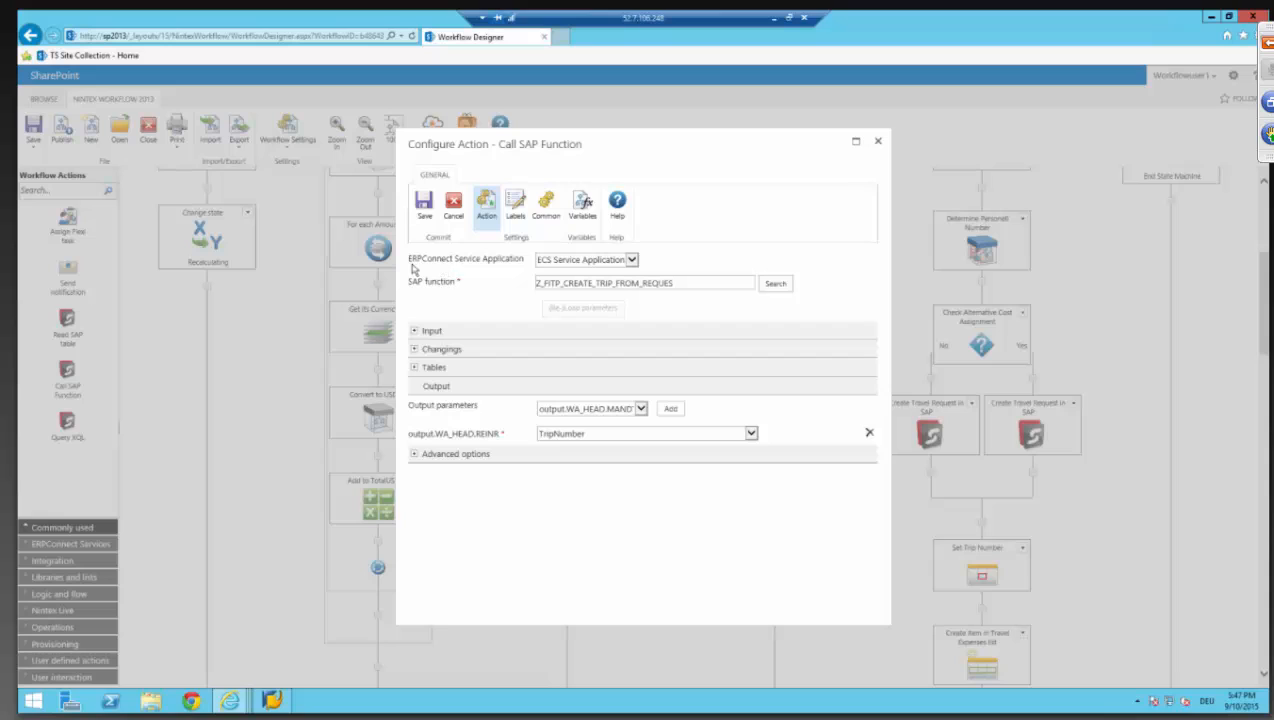
drag(410, 258, 534, 260)
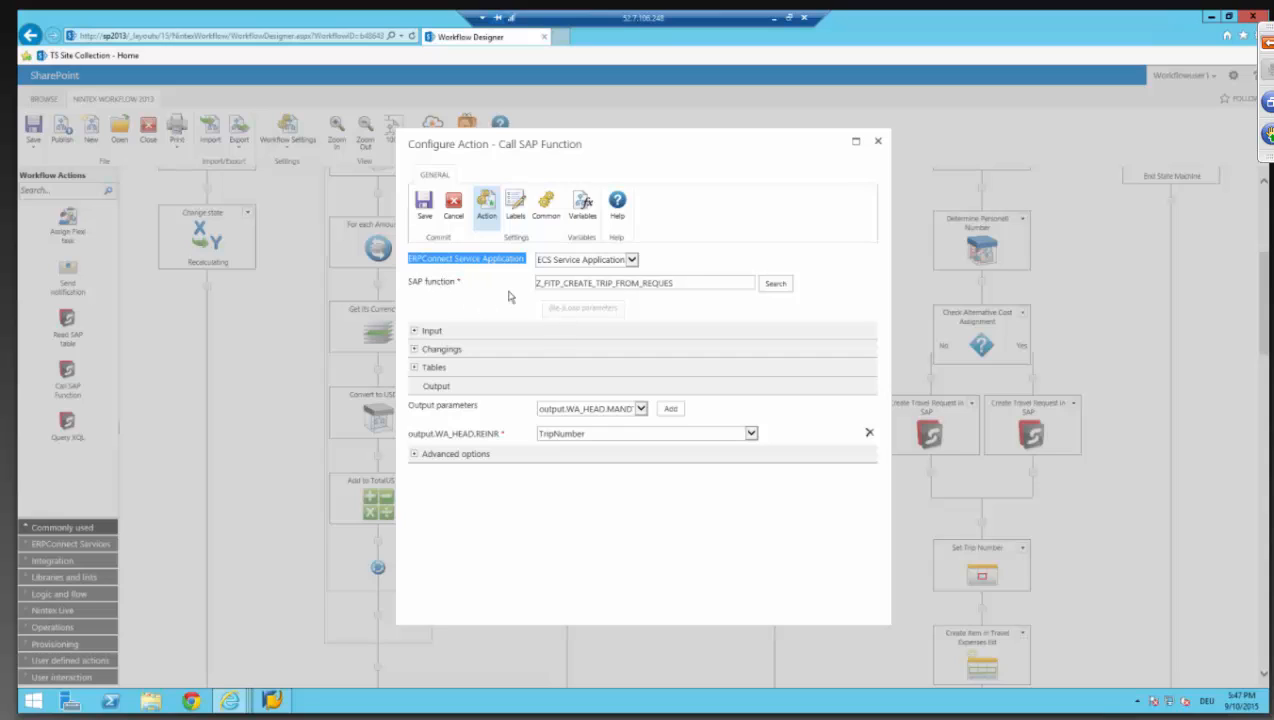
click(565, 283)
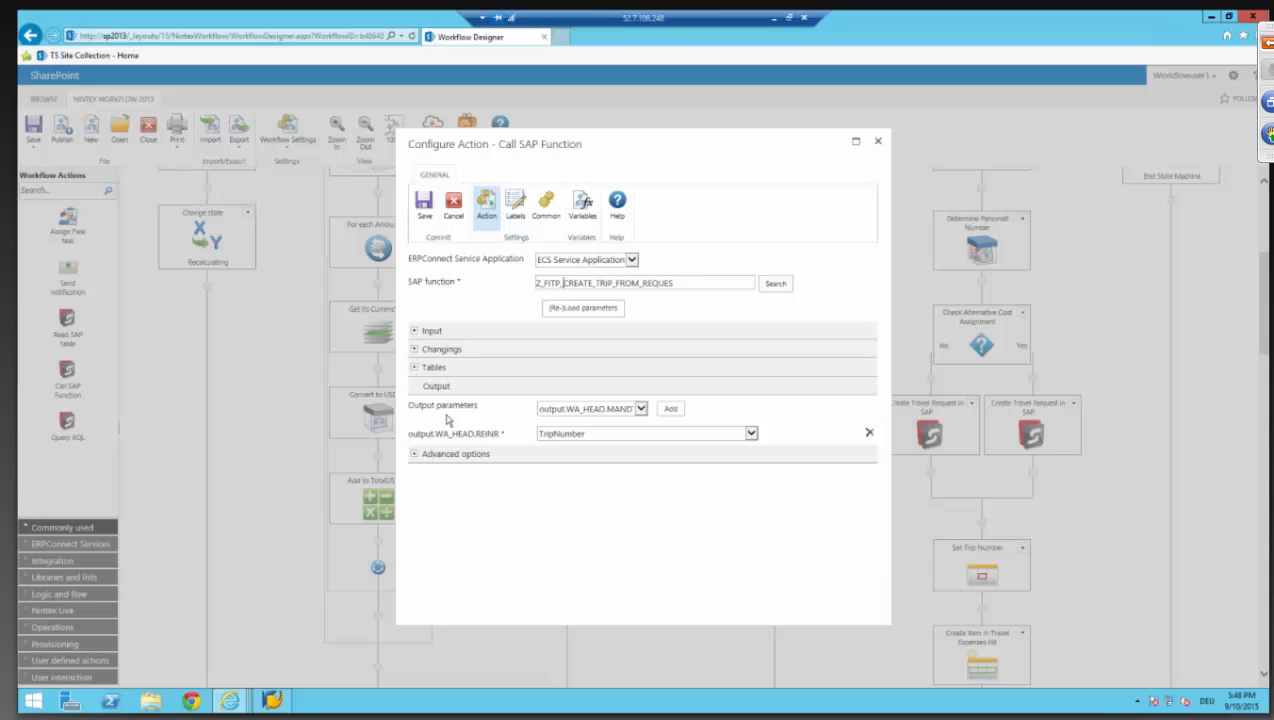
- Expand Changings and scroll through the WA_REQ_HEAD mappings, including Travel Destination
click(415, 350)
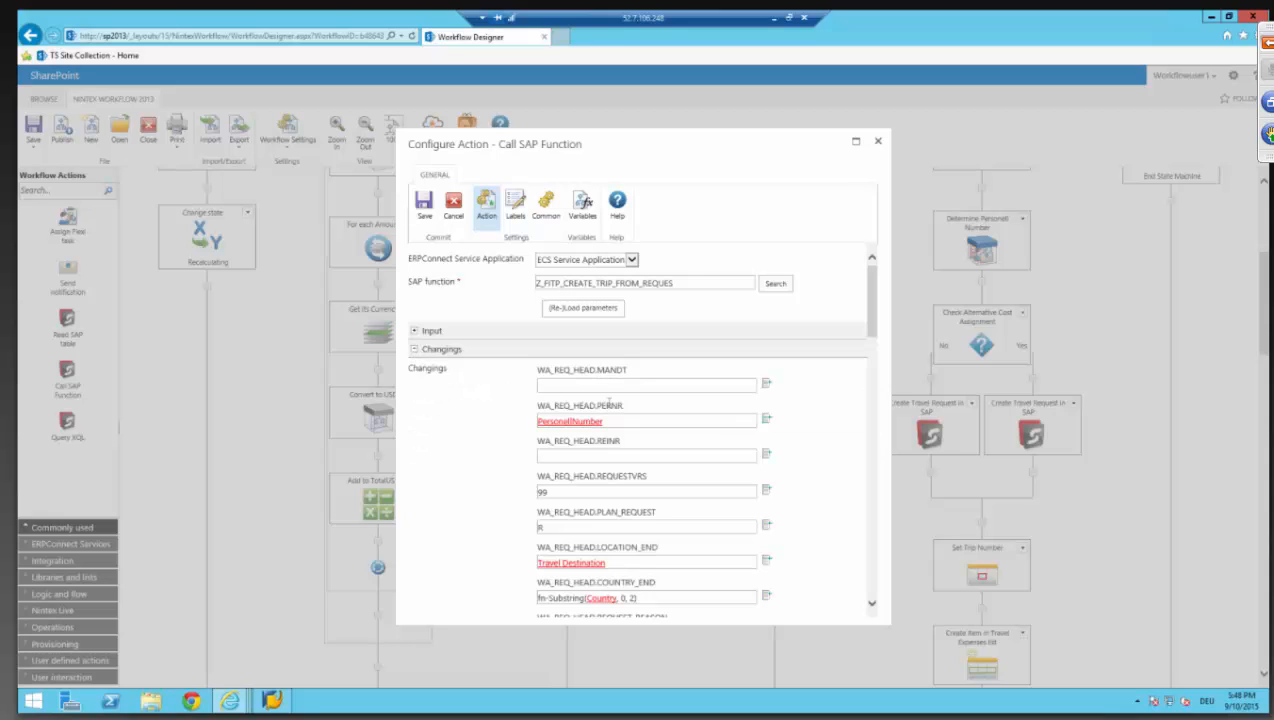
scroll(608, 402, down, 1)
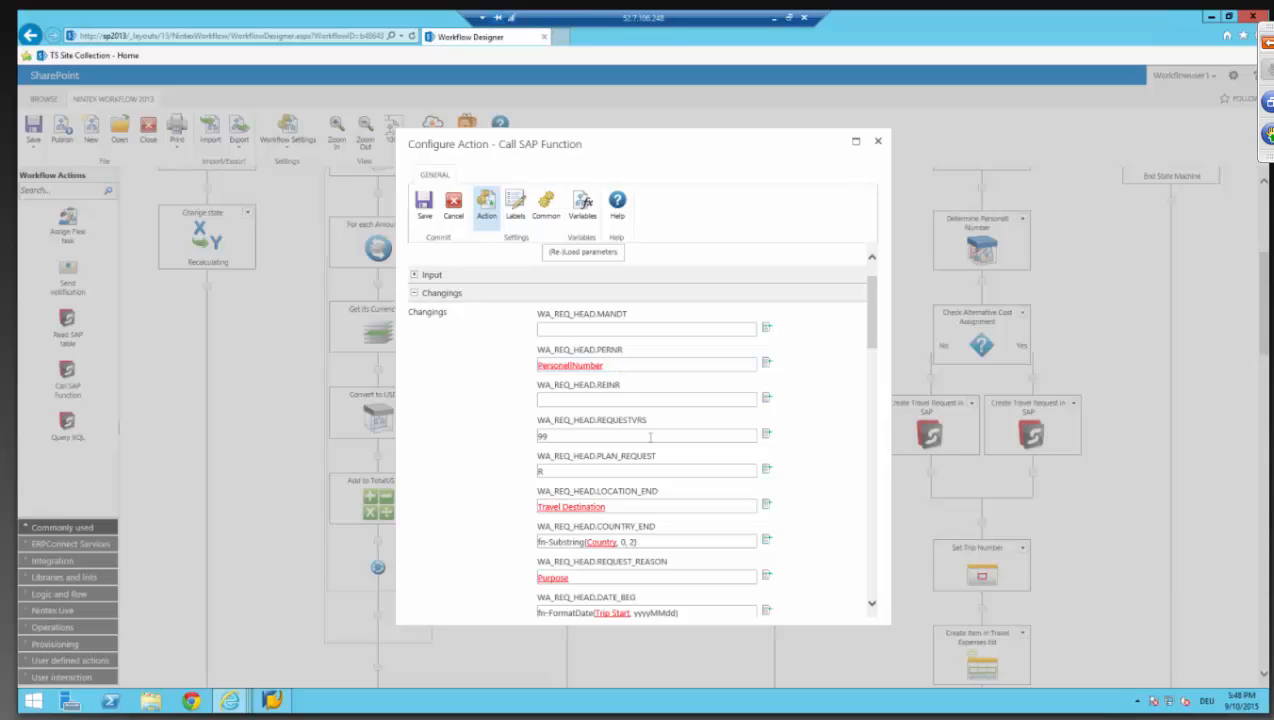
click(618, 507)
scroll(627, 505, down, 1)
scroll(627, 505, down, 1)
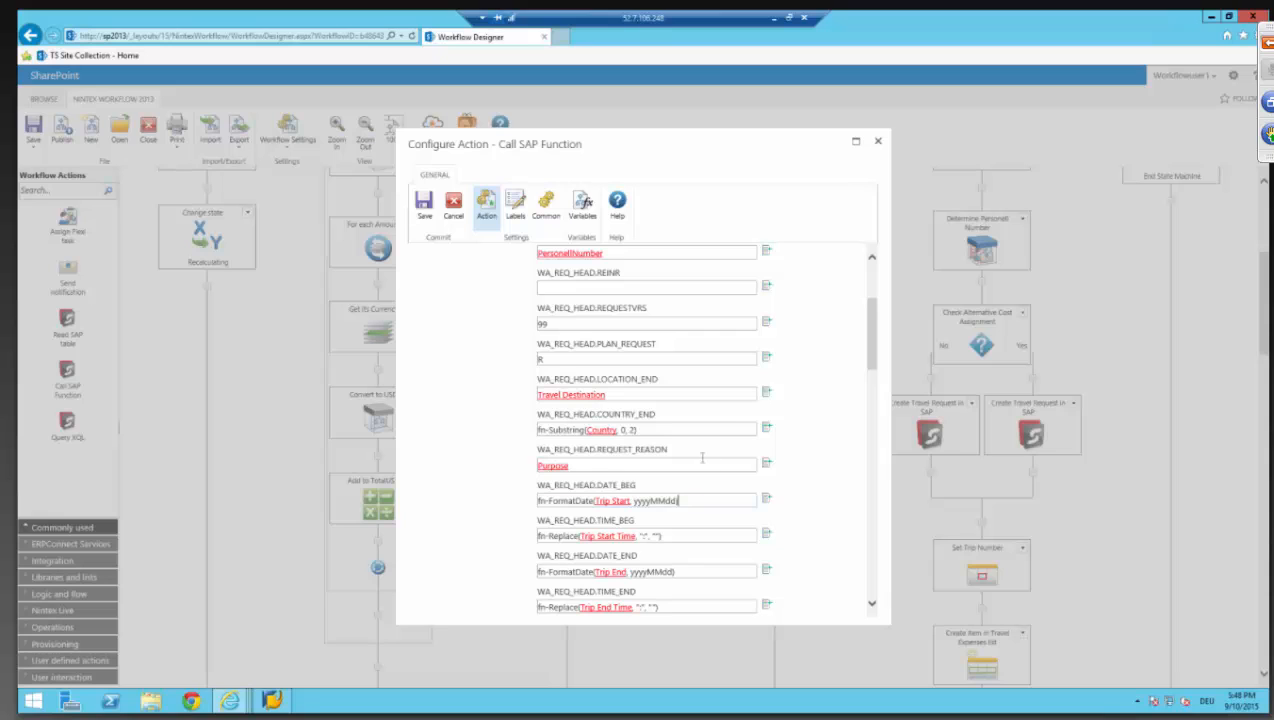
scroll(716, 443, down, 1)
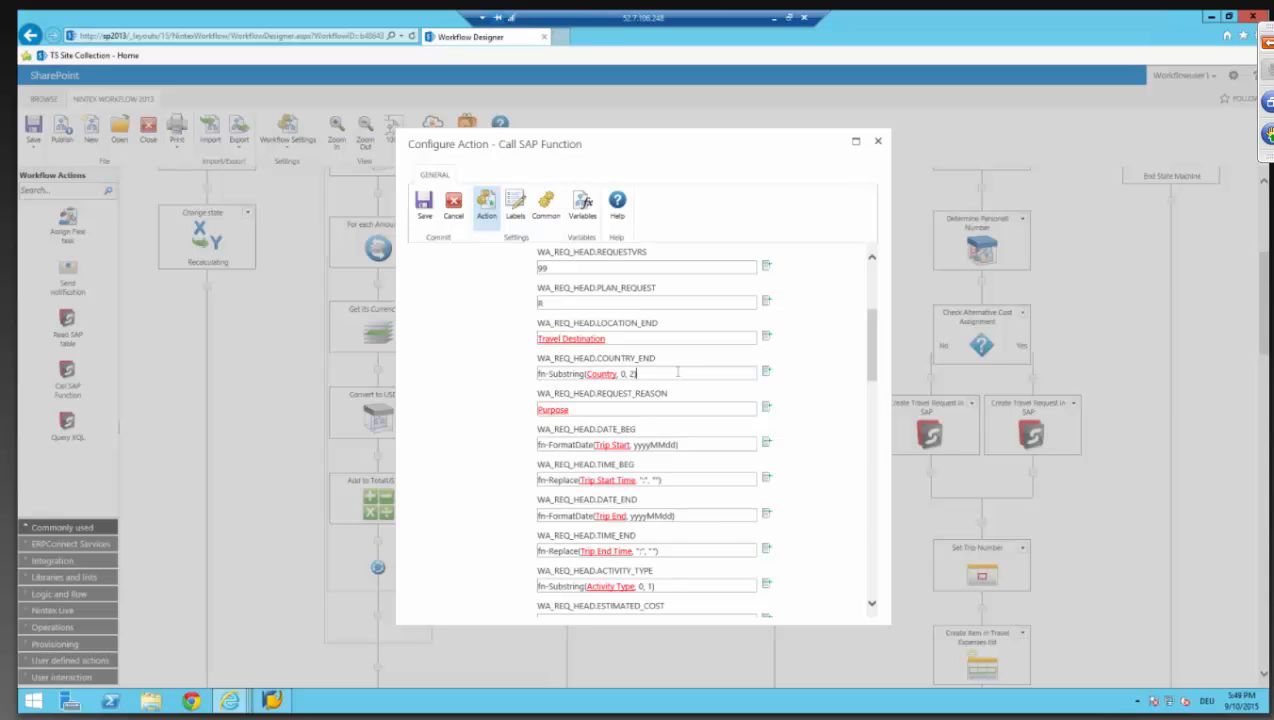
scroll(677, 372, down, 8)
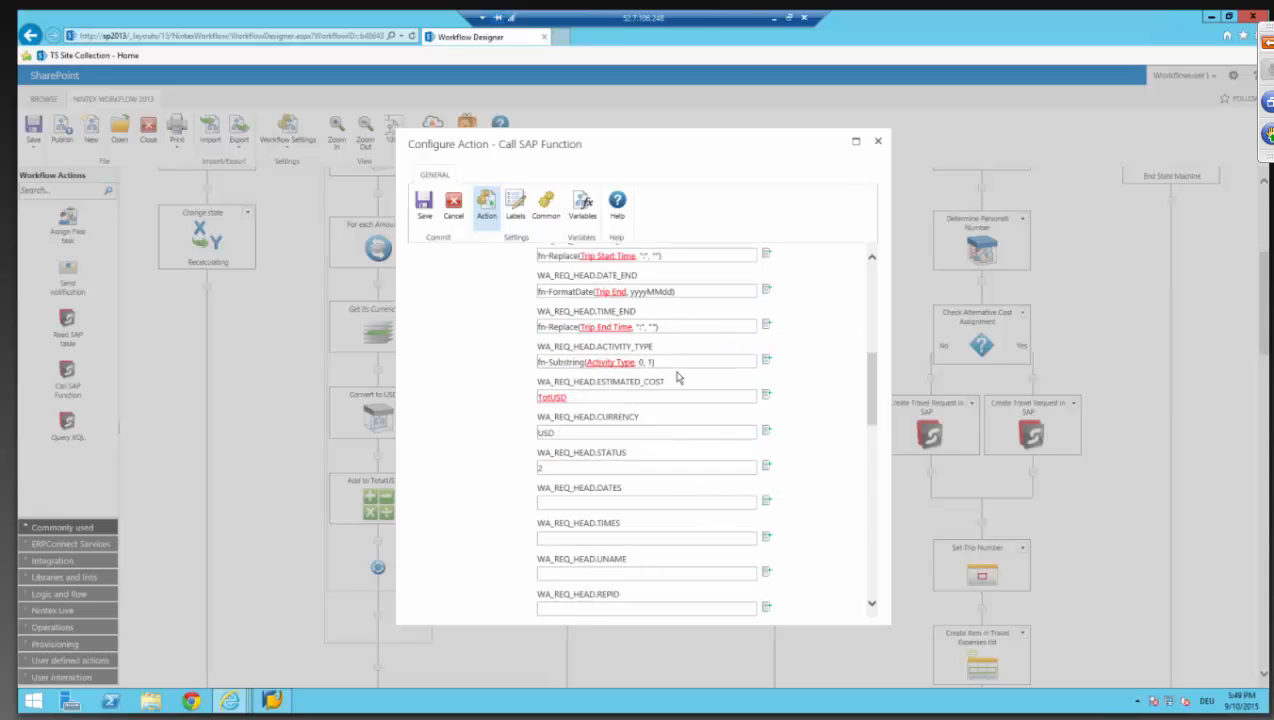
scroll(677, 377, down, 10)
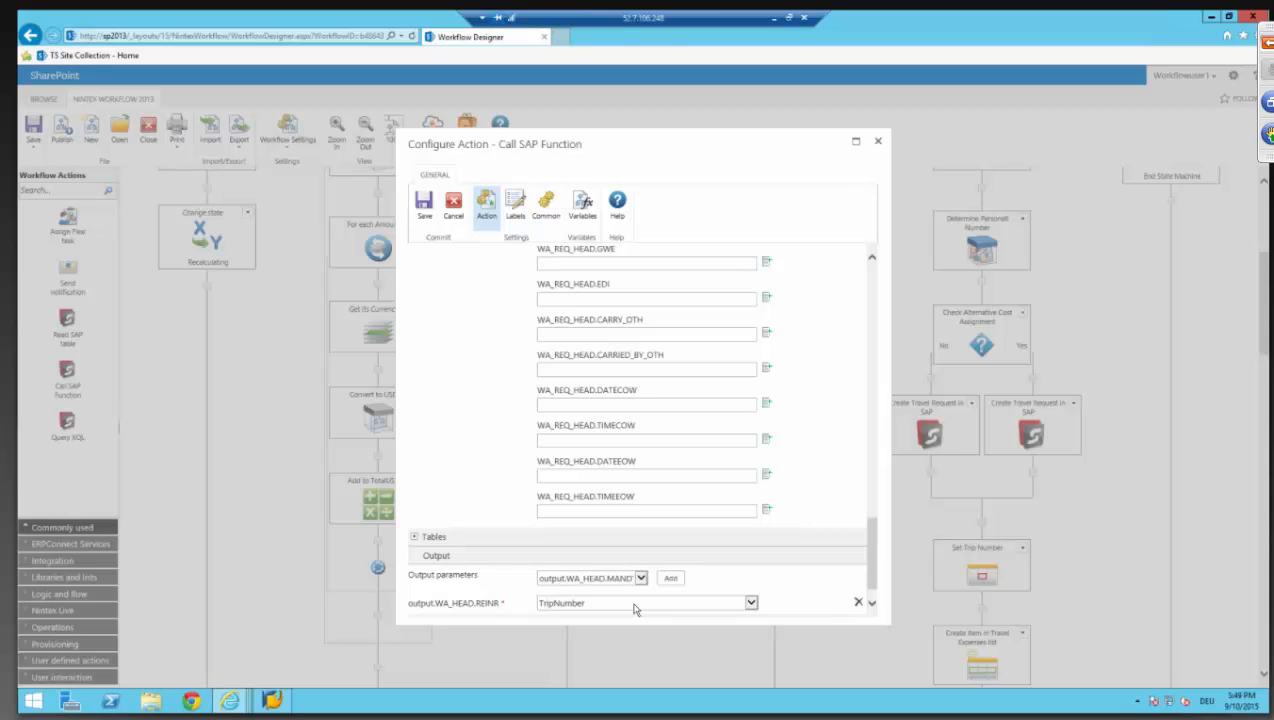
- Close the action settings unchanged and scroll the canvas back up to Review Stages
click(879, 145)
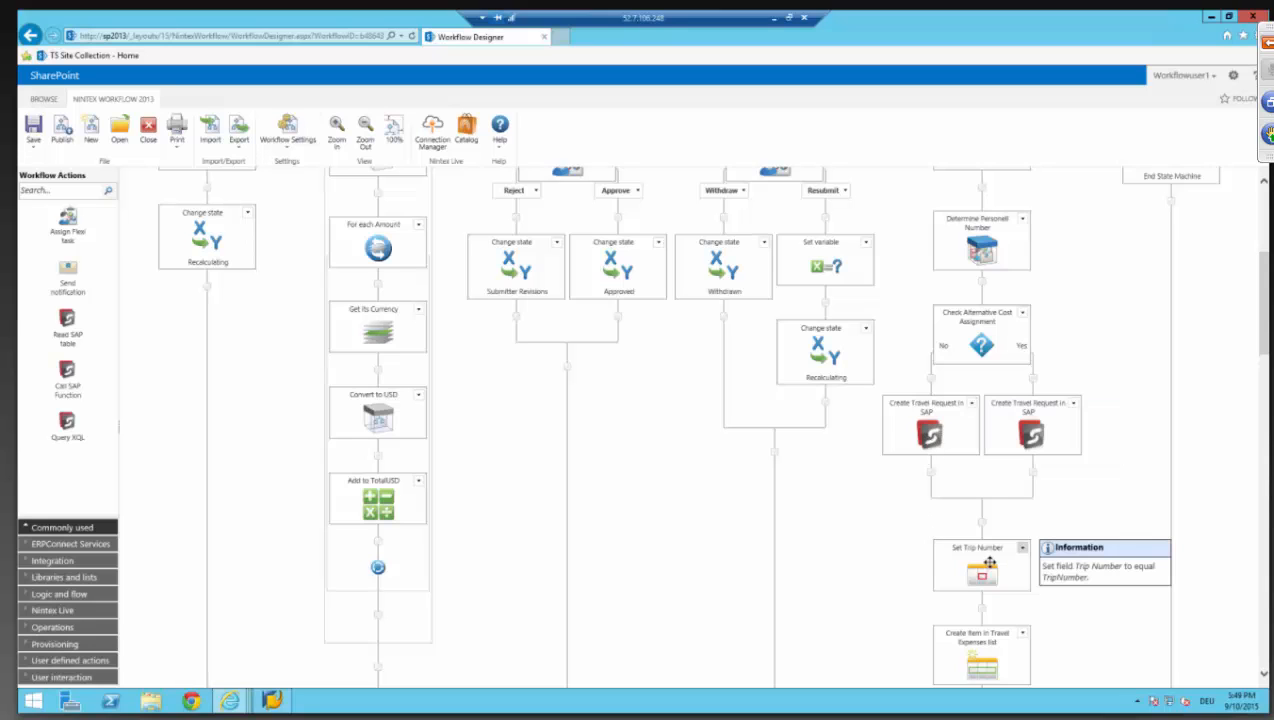
scroll(988, 565, down, 3)
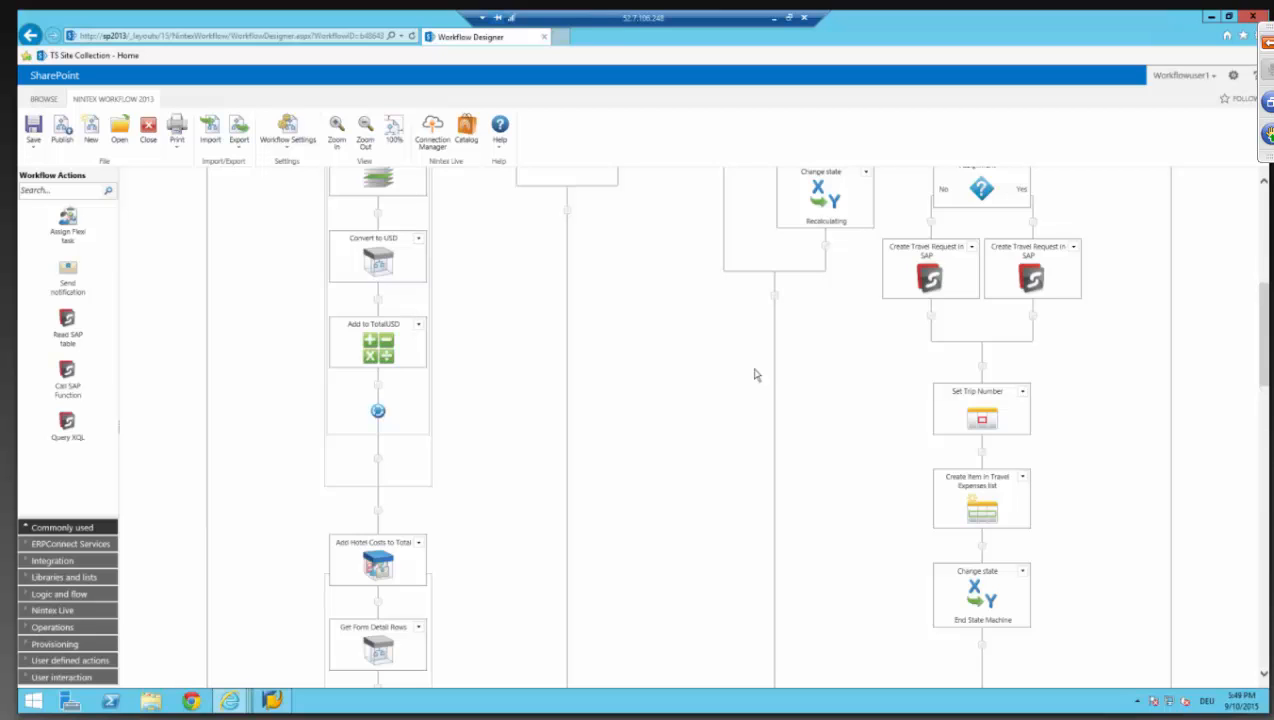
scroll(840, 447, up, 1)
scroll(840, 447, up, 1)
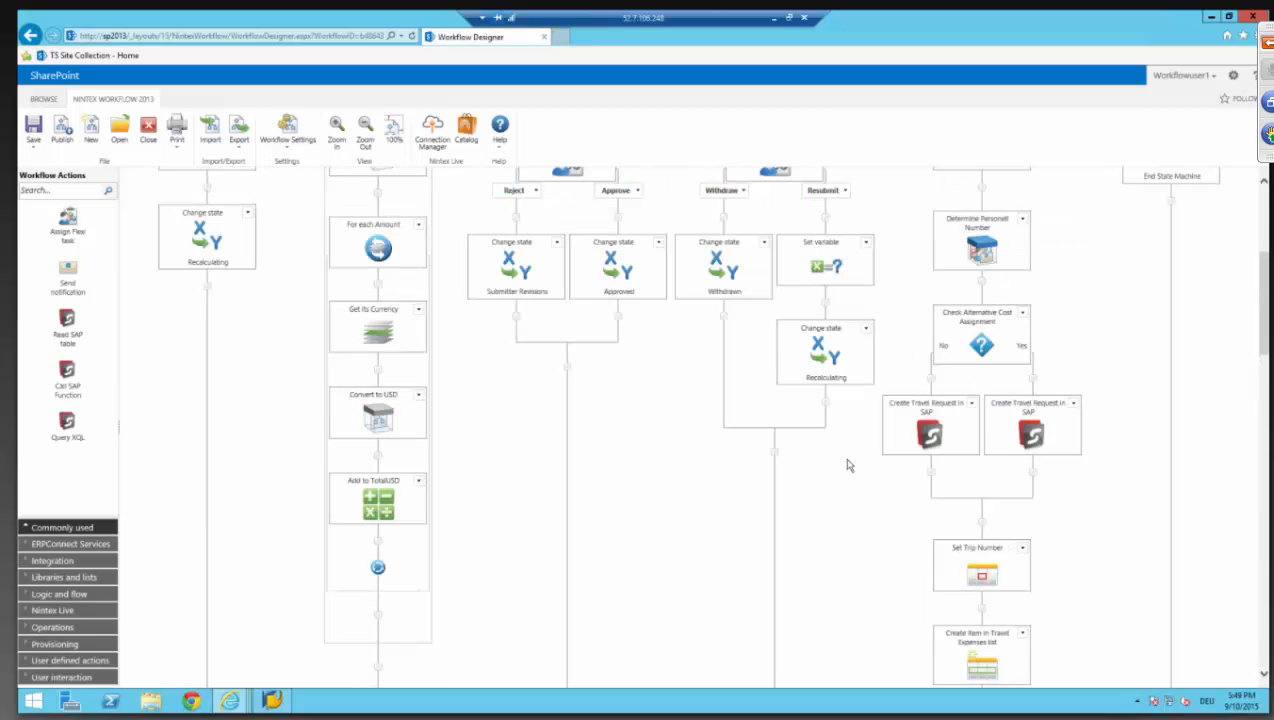
scroll(898, 489, up, 1)
scroll(898, 489, up, 3)
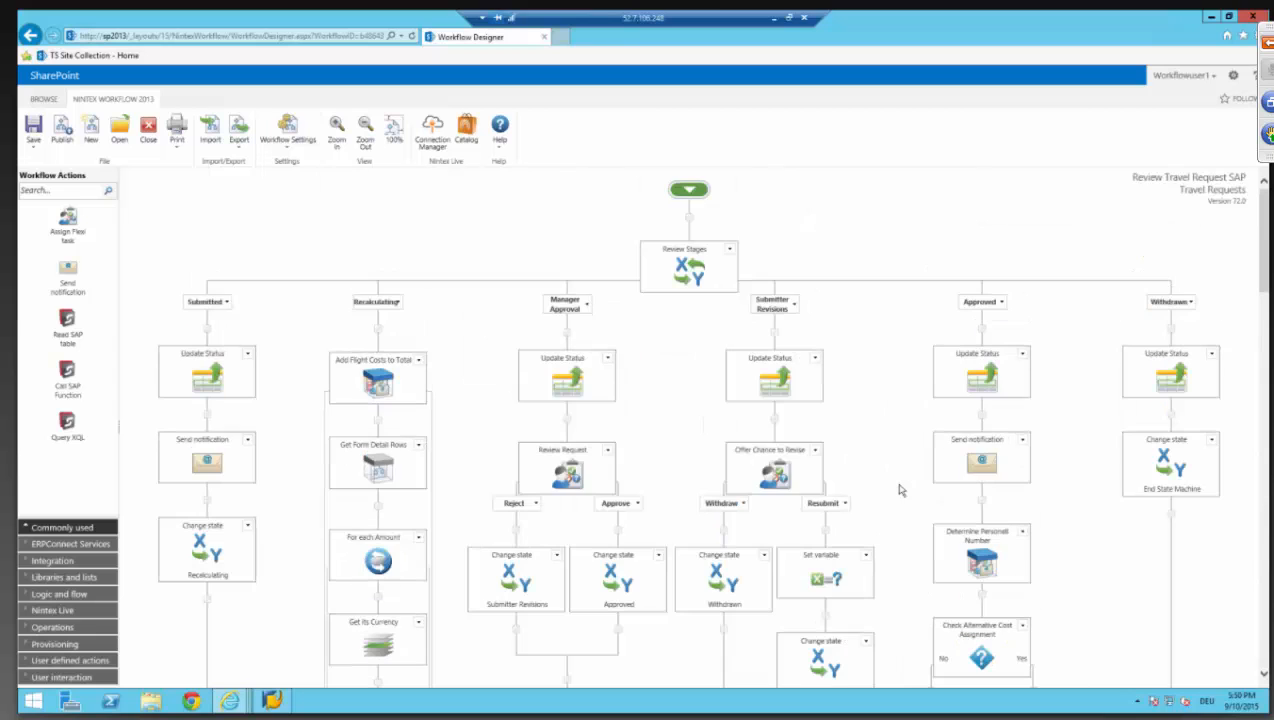
scroll(899, 489, down, 2)
scroll(903, 490, down, 3)
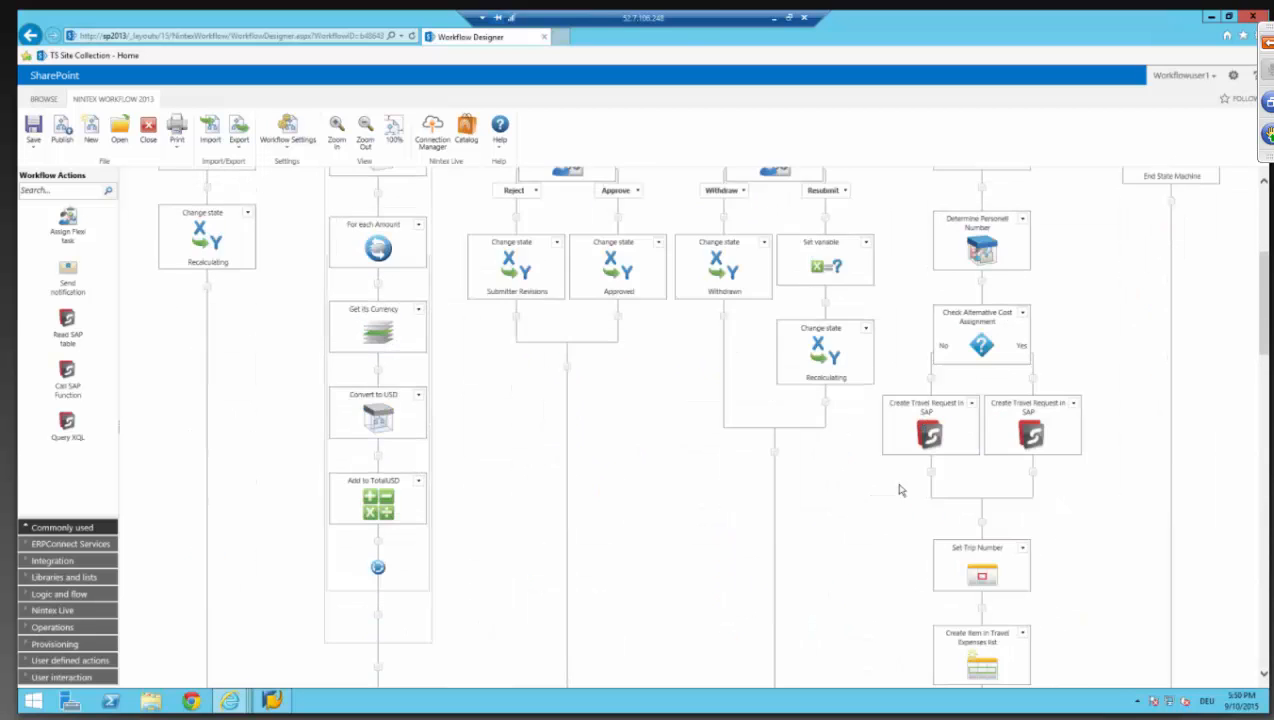
scroll(902, 480, up, 5)
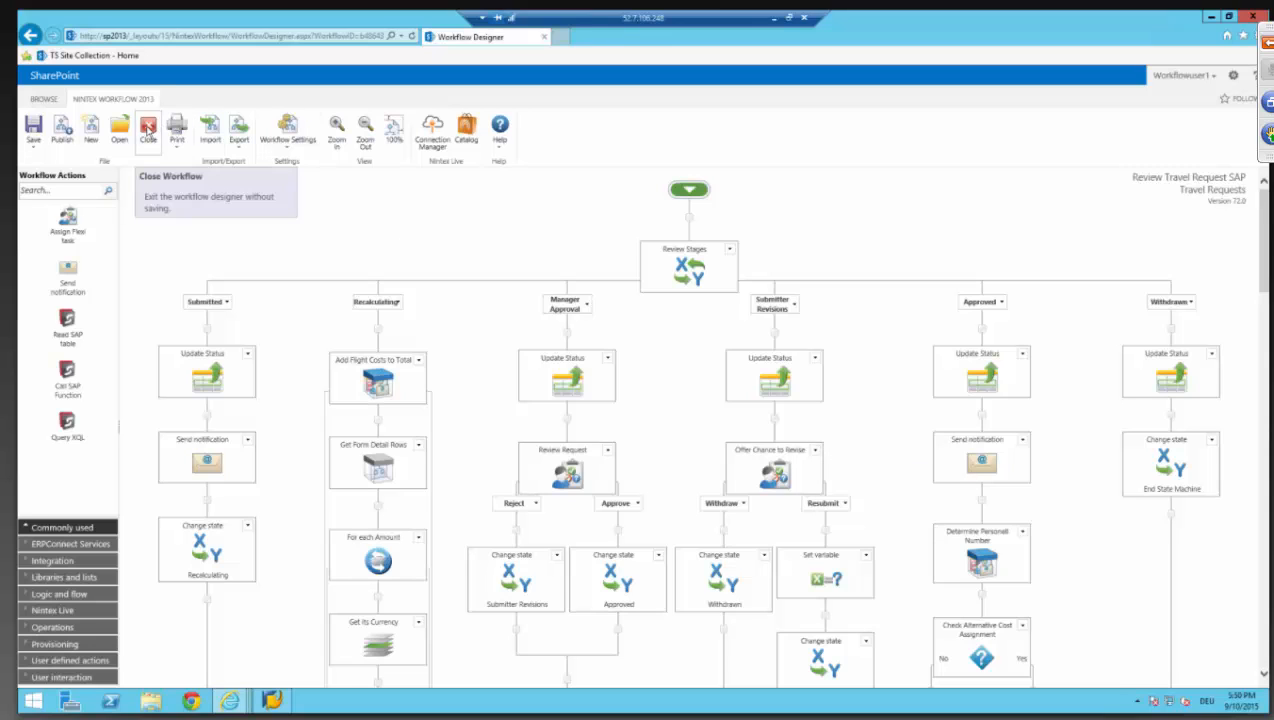
- Leave the designer, refresh Travel Requests, then switch to the Workflow Tasks - All Tasks window
click(148, 131)
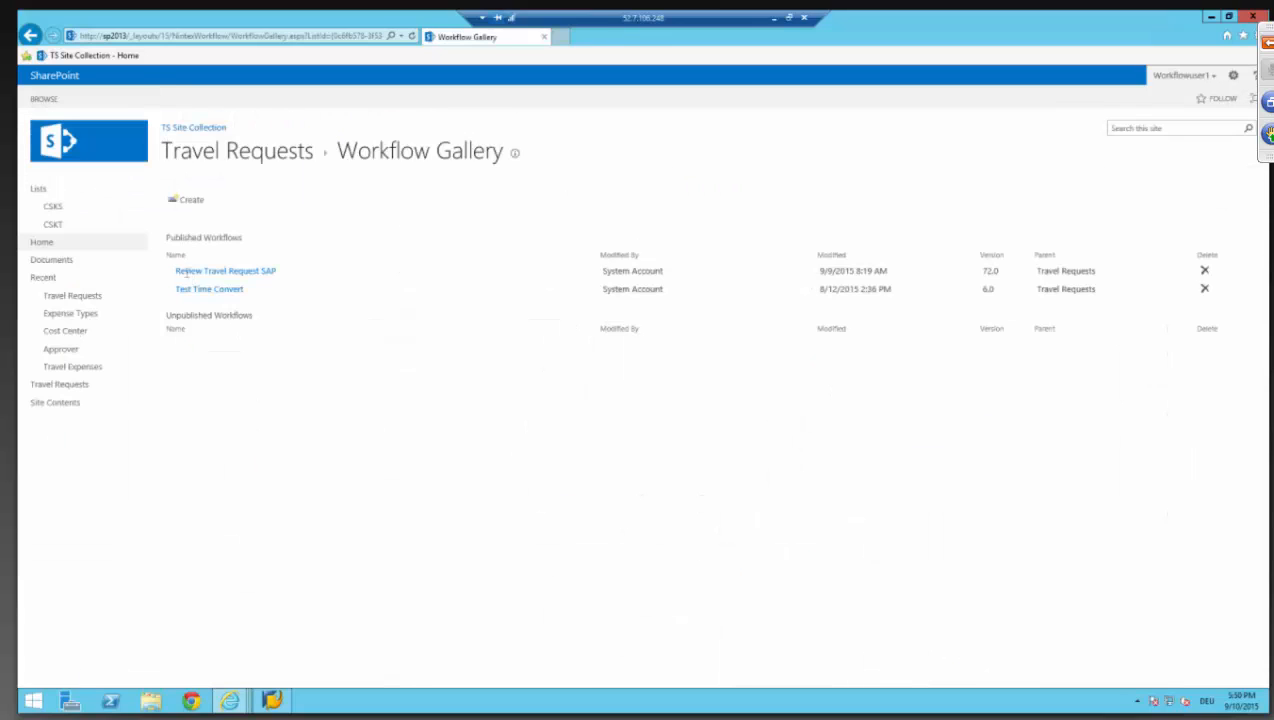
click(79, 295)
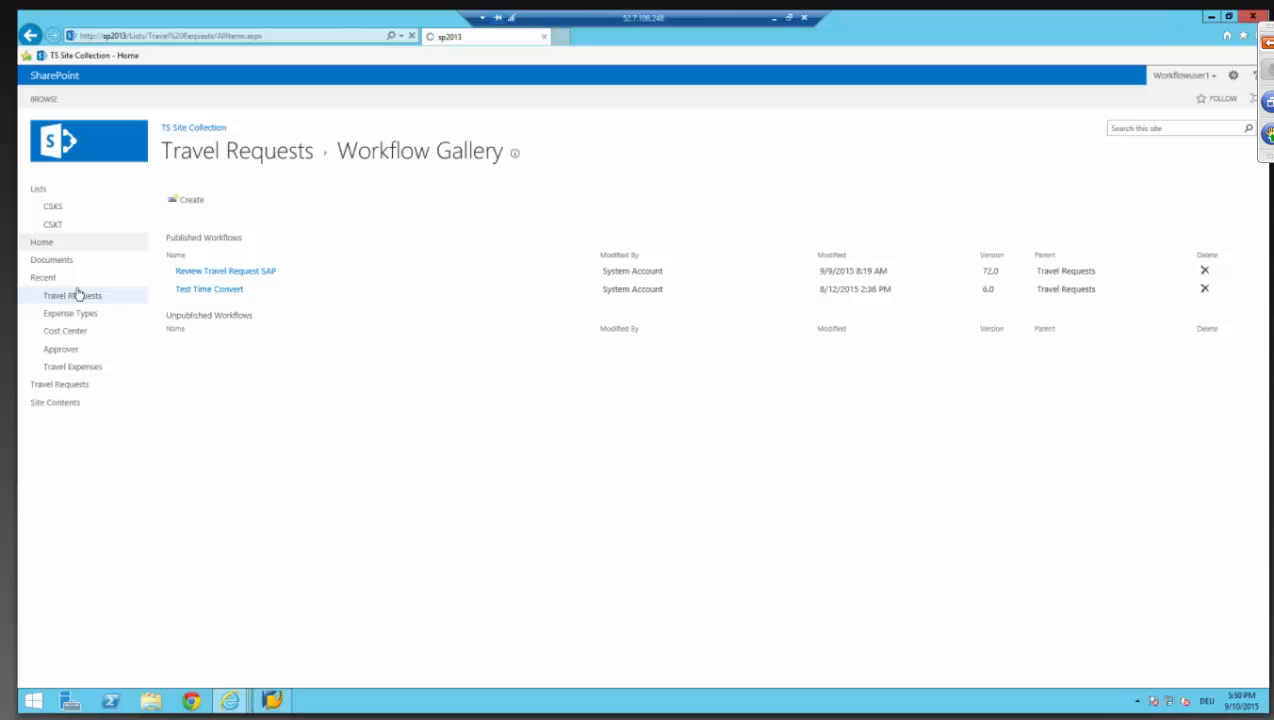
click(412, 37)
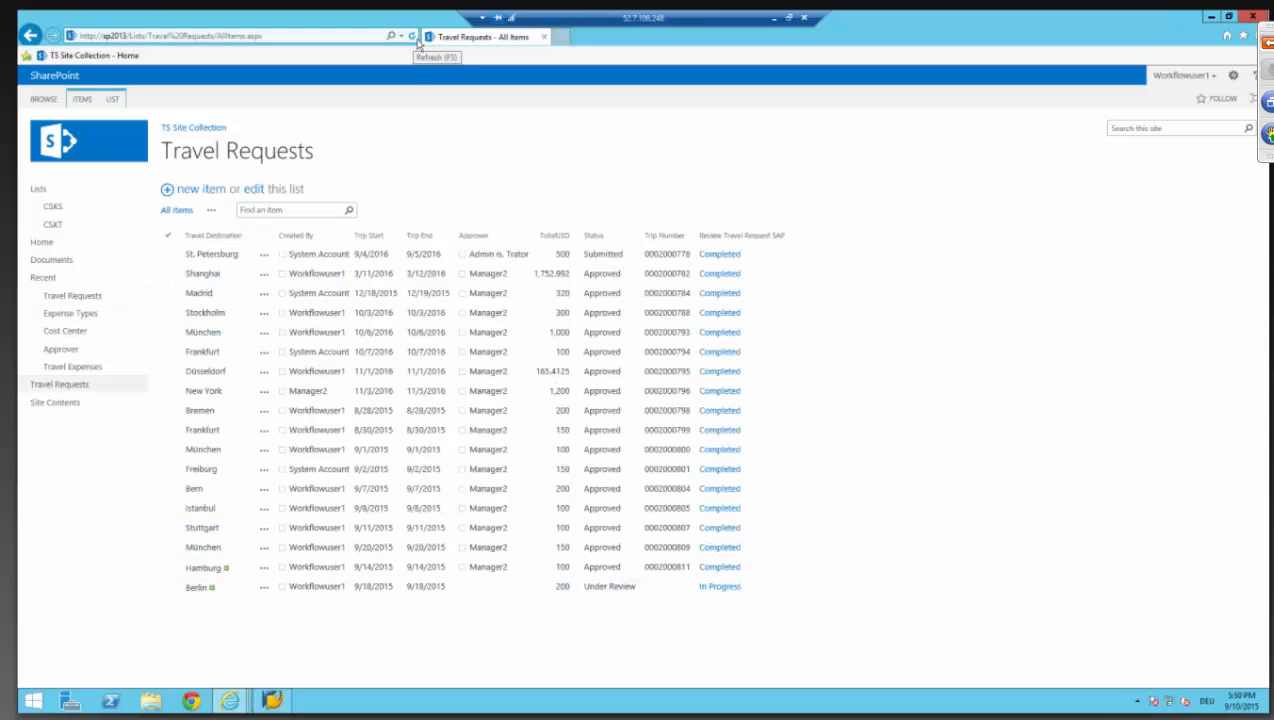
click(632, 588)
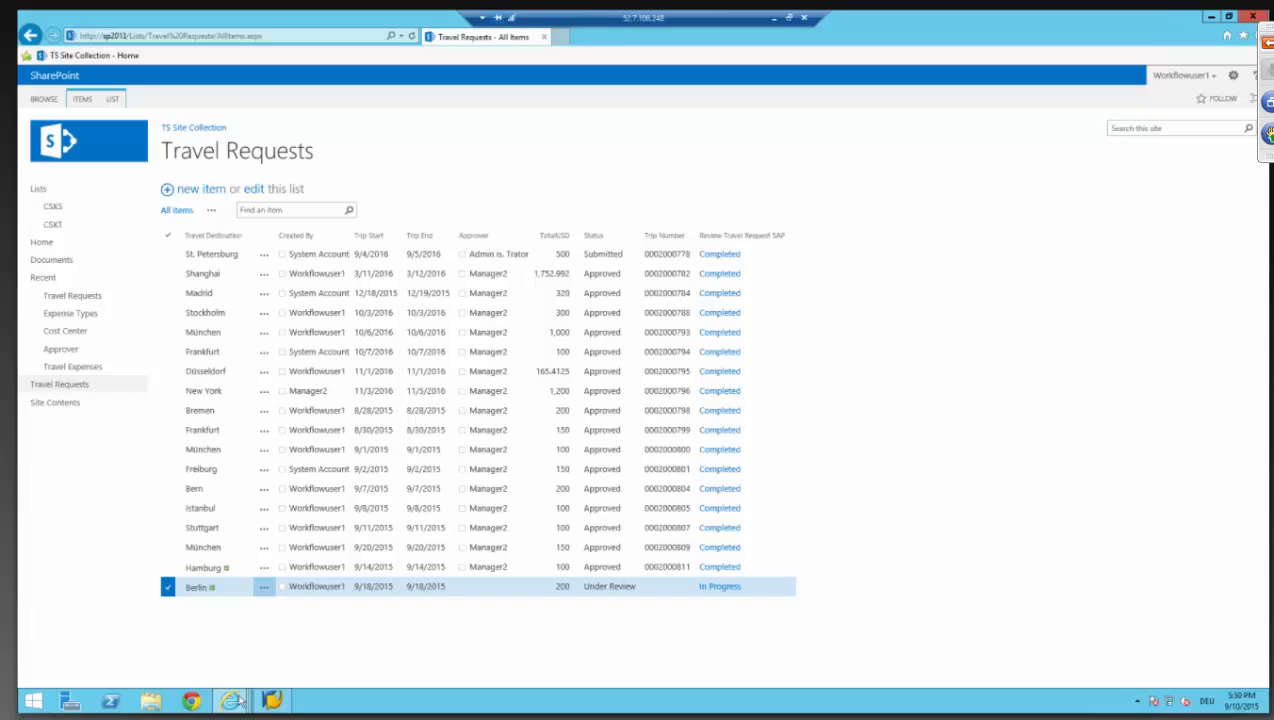
mouse_move(238, 703)
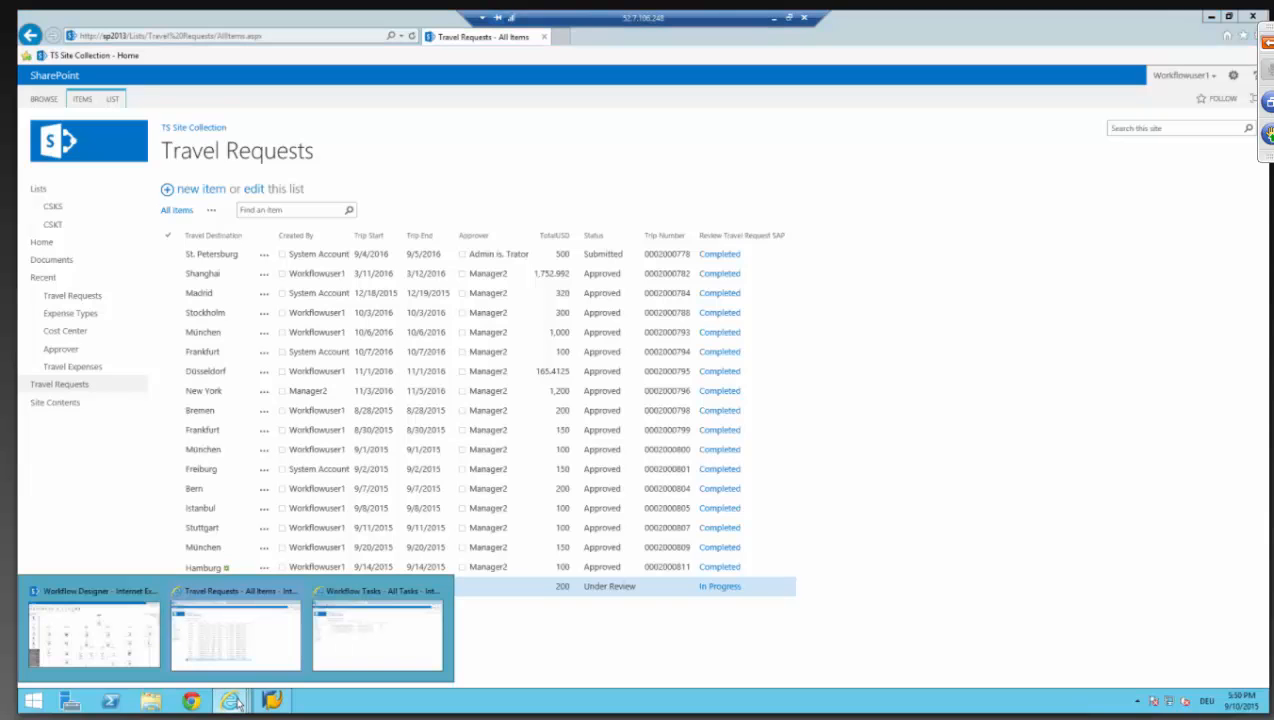
click(392, 631)
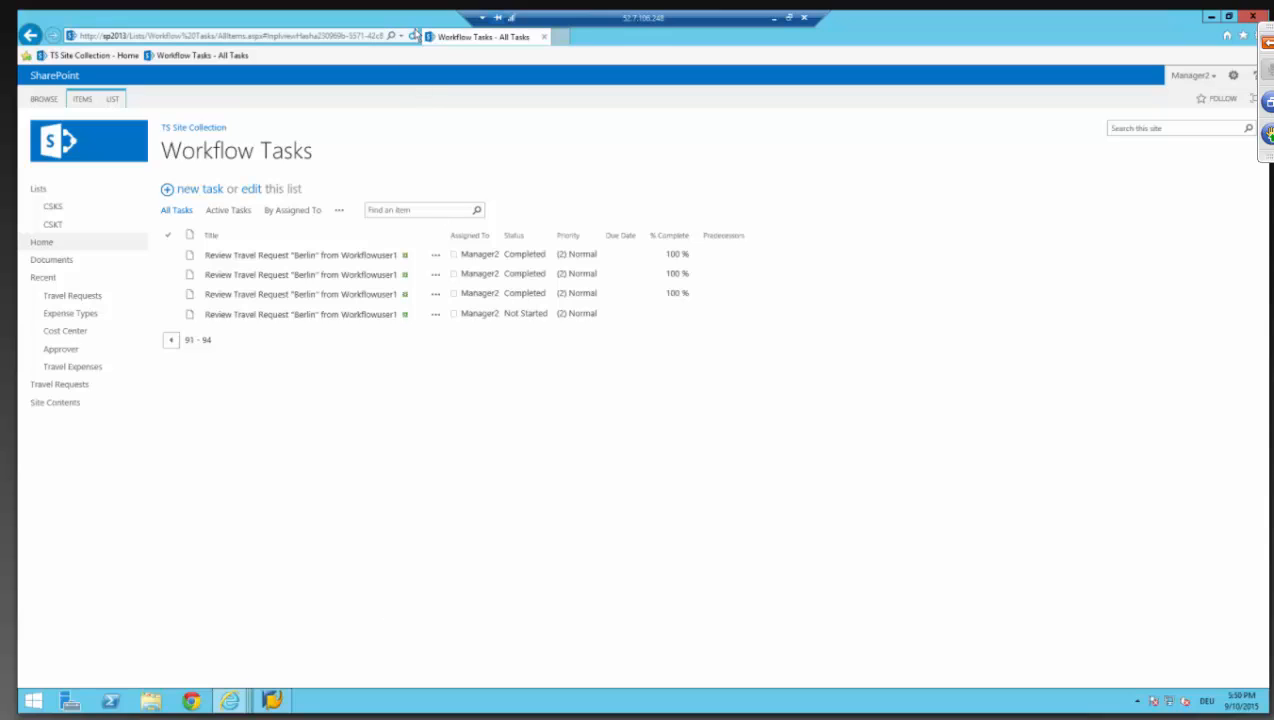
- Refresh the task list and approve the new Review Travel Request task, commenting 'Ok'
click(413, 35)
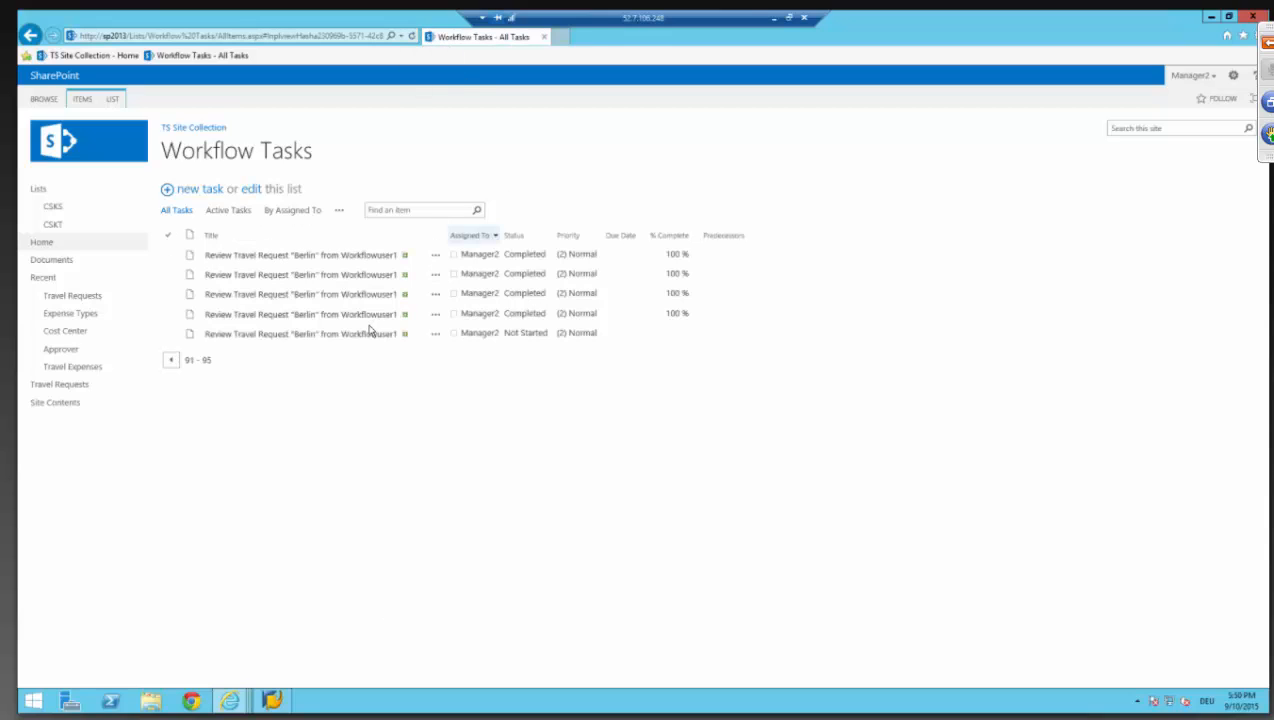
click(347, 334)
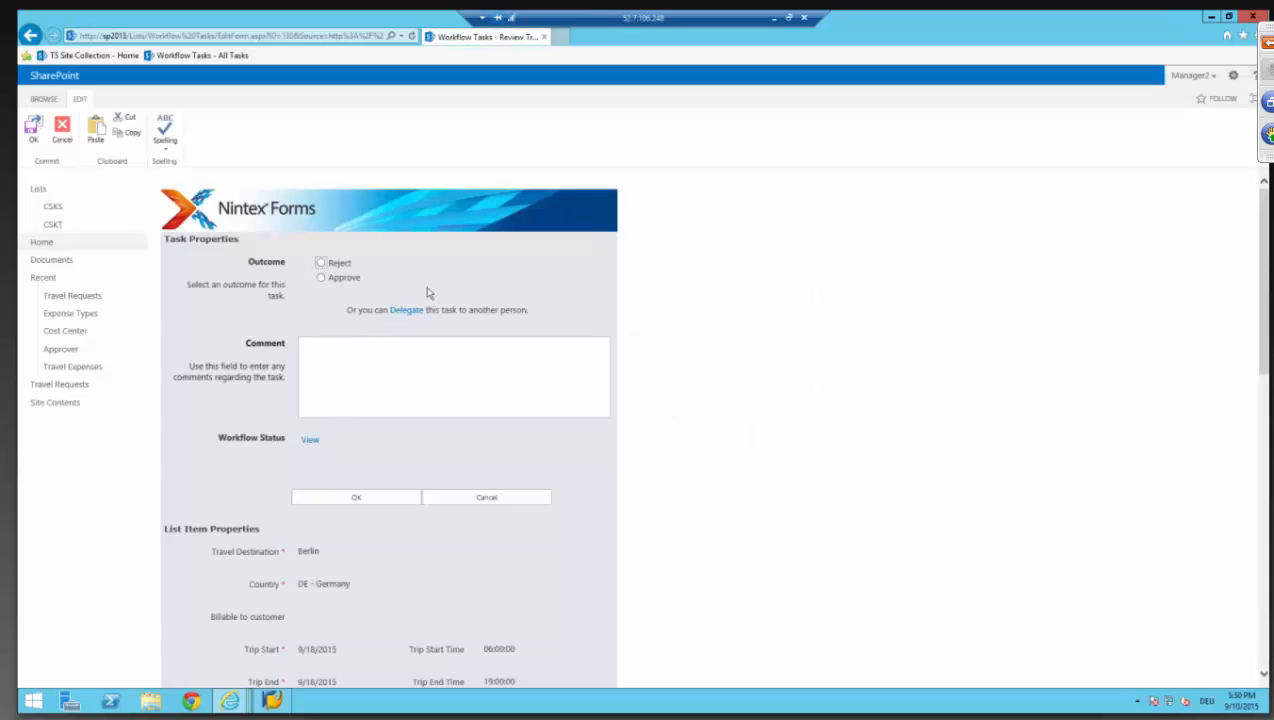
click(351, 284)
click(379, 337)
text(Ok)
click(373, 500)
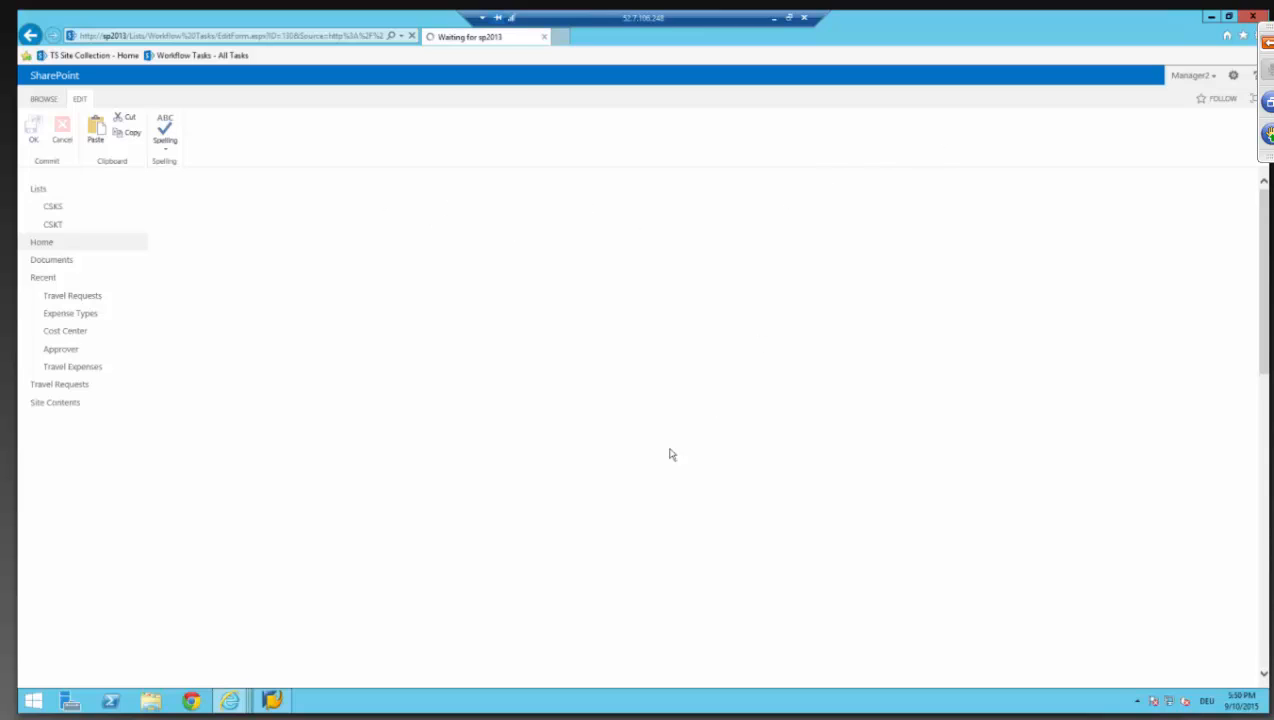
mouse_move(279, 703)
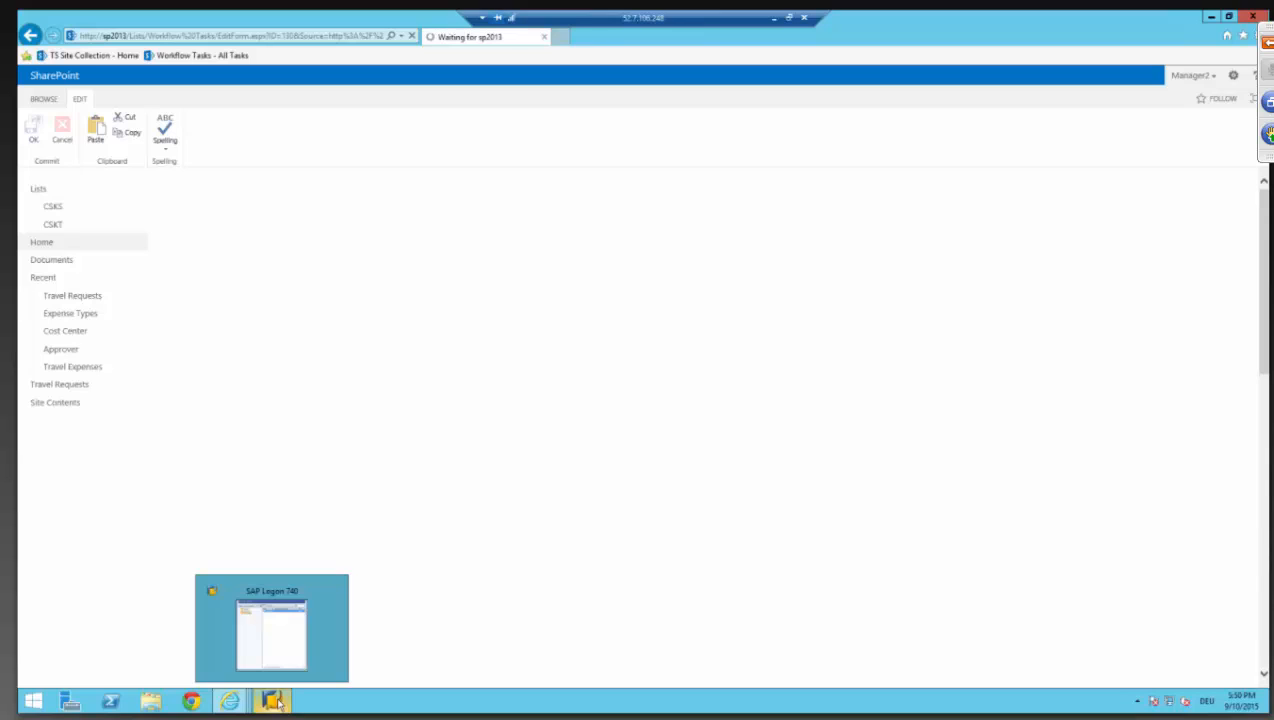
- Log on to the EC5 system from SAP Logon 740 with the user name and password
click(274, 626)
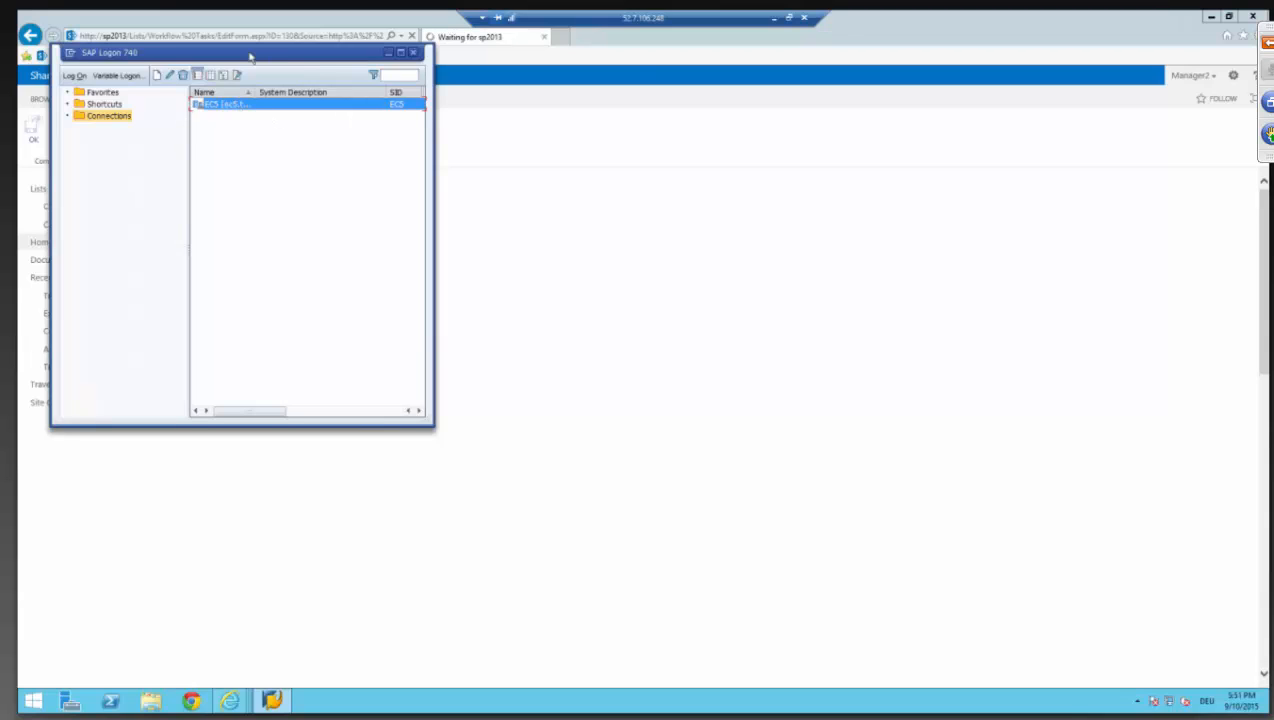
drag(249, 53, 455, 86)
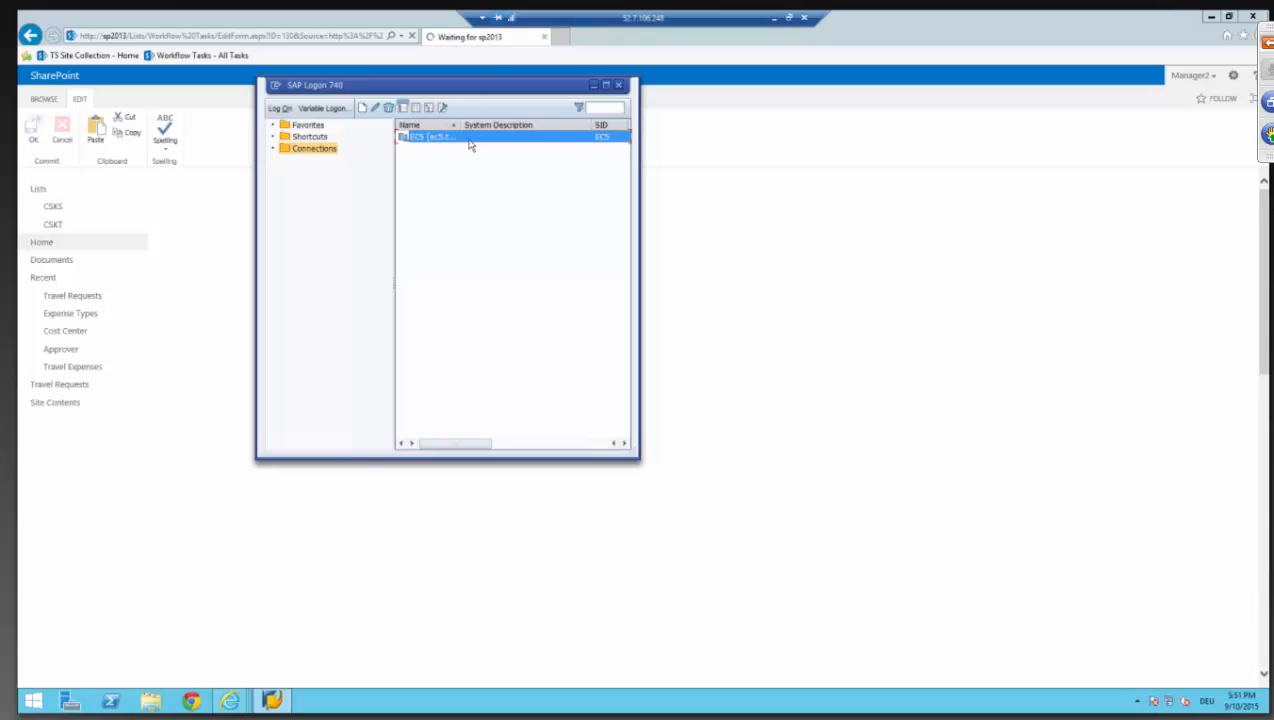
double_click(468, 140)
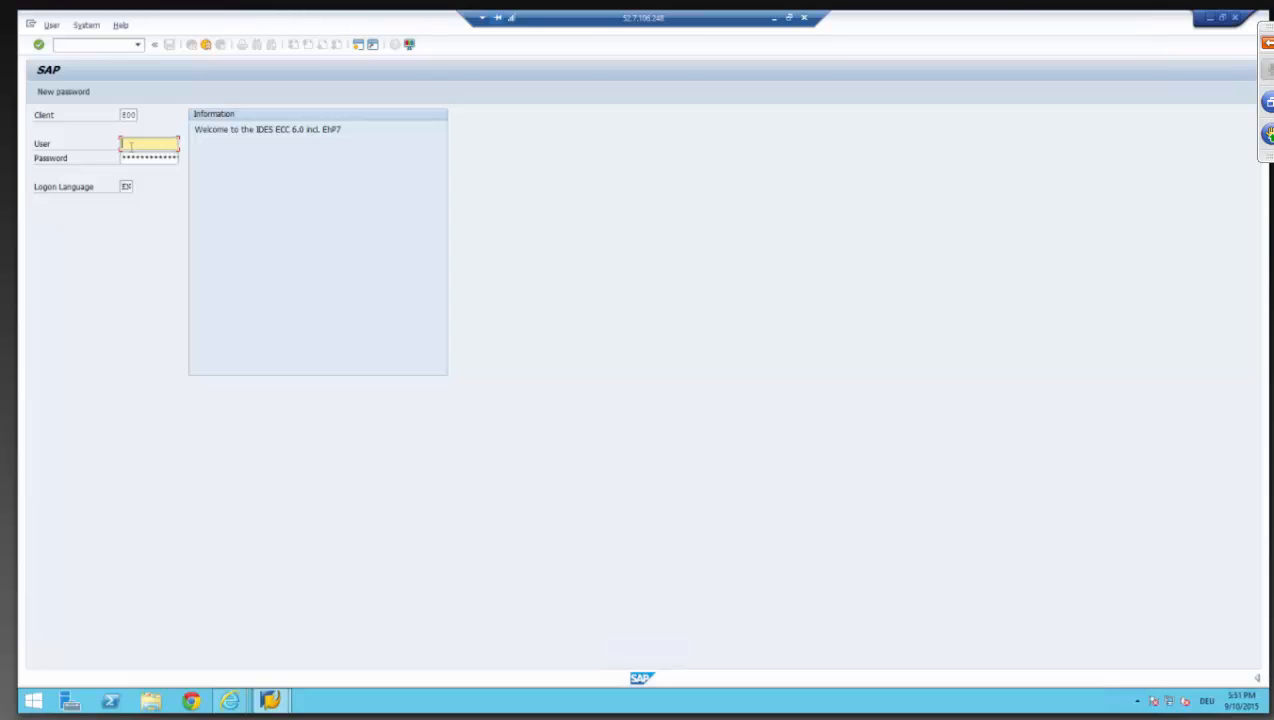
text(Teuchmann)
key(Tab)
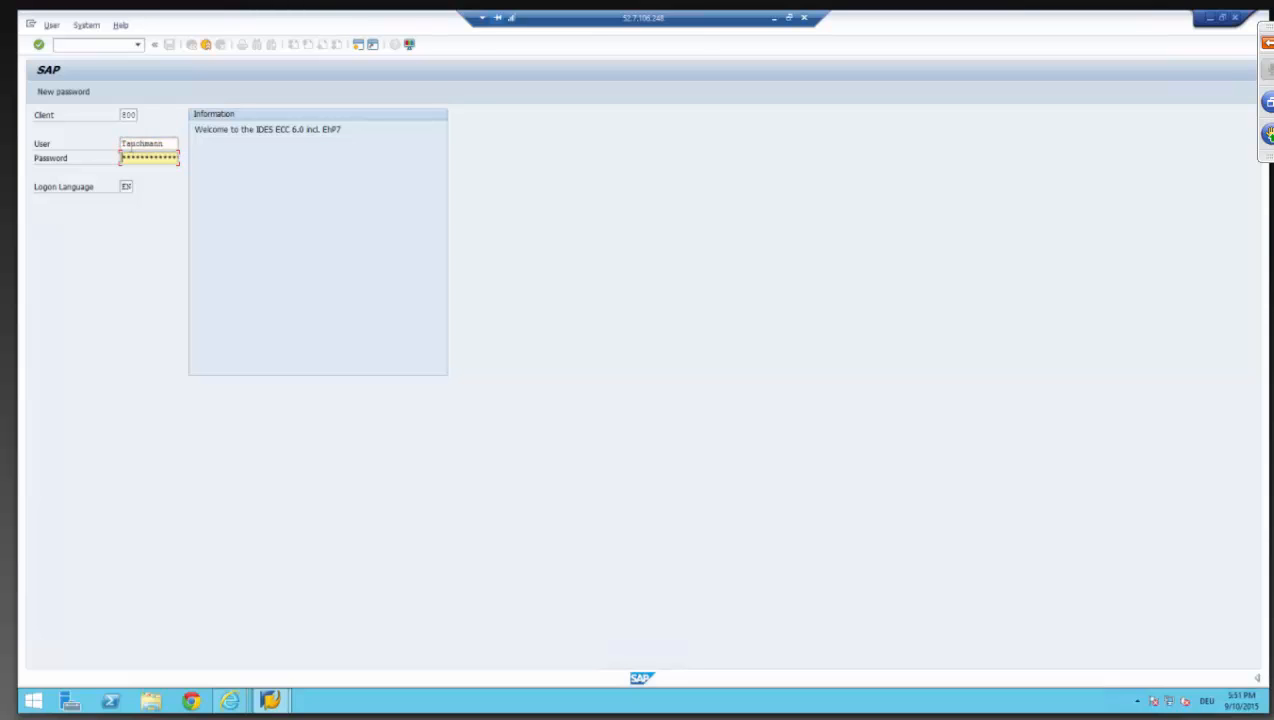
text(**********)
key(Return)
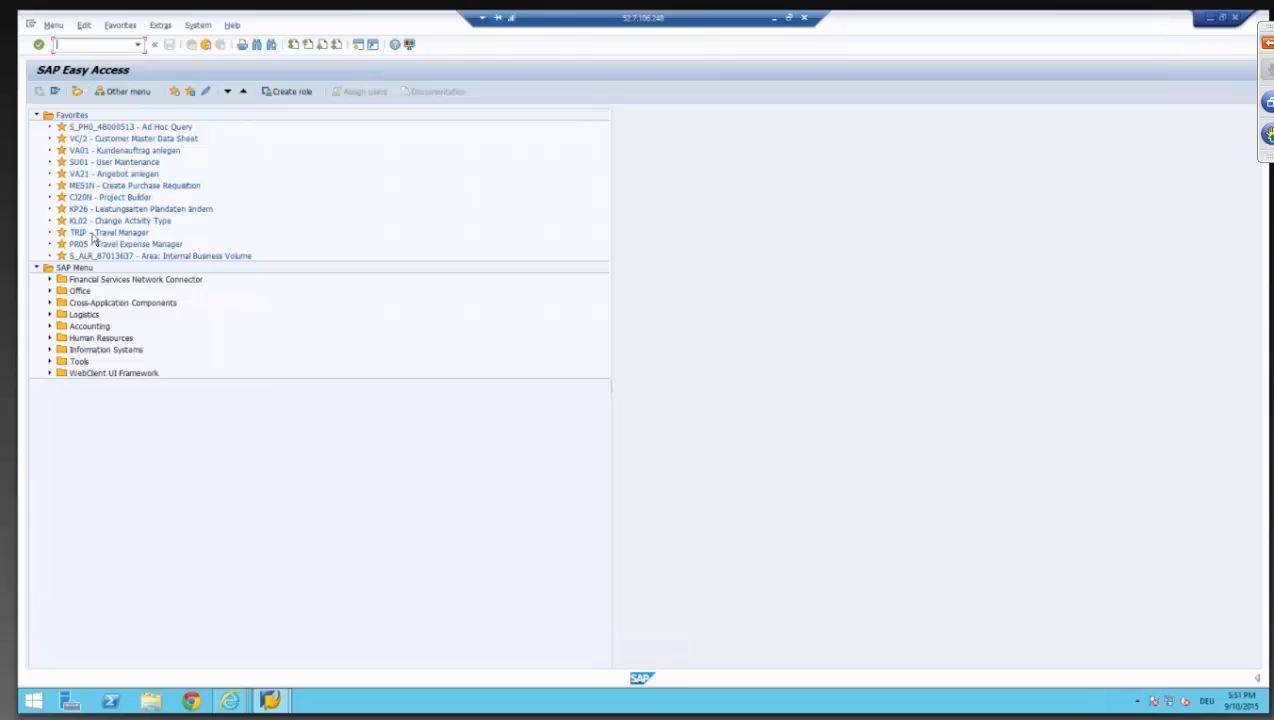
- In Travel Manager, load another employee's trips by personnel number and open the 18.09.2015 Berlin trip
double_click(95, 234)
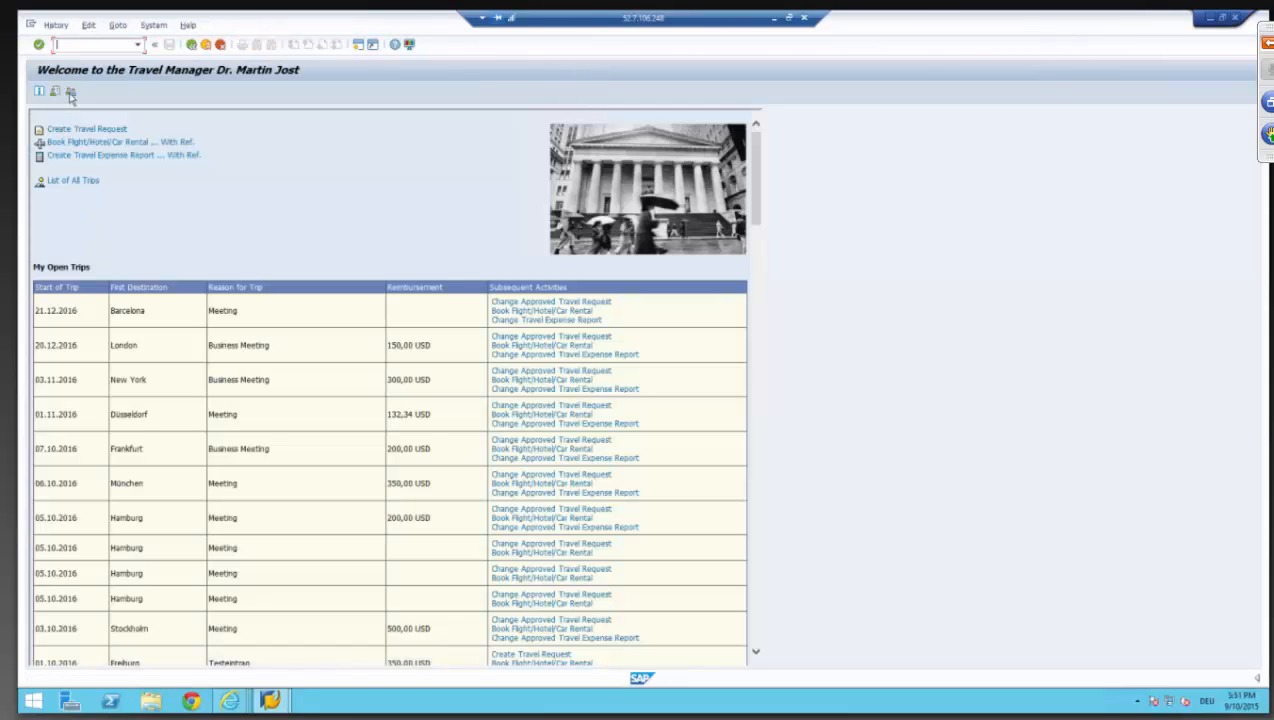
click(71, 92)
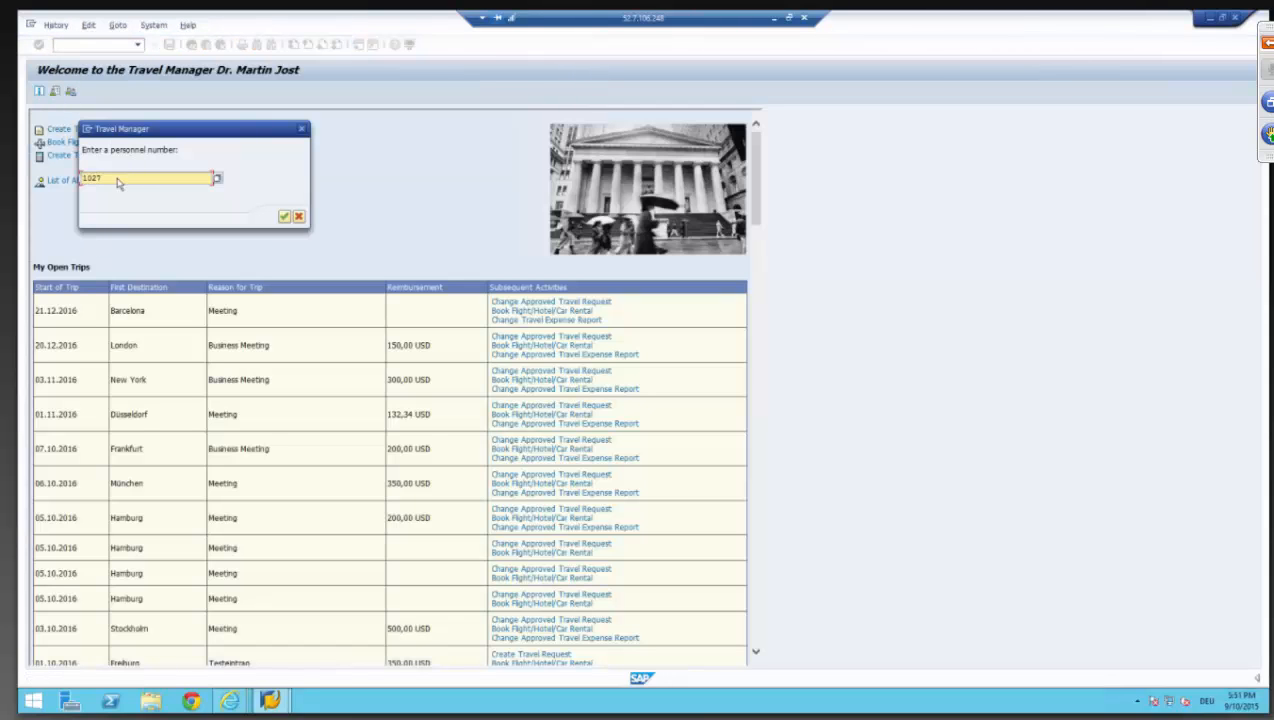
drag(105, 178, 69, 179)
text(1309)
key(Return)
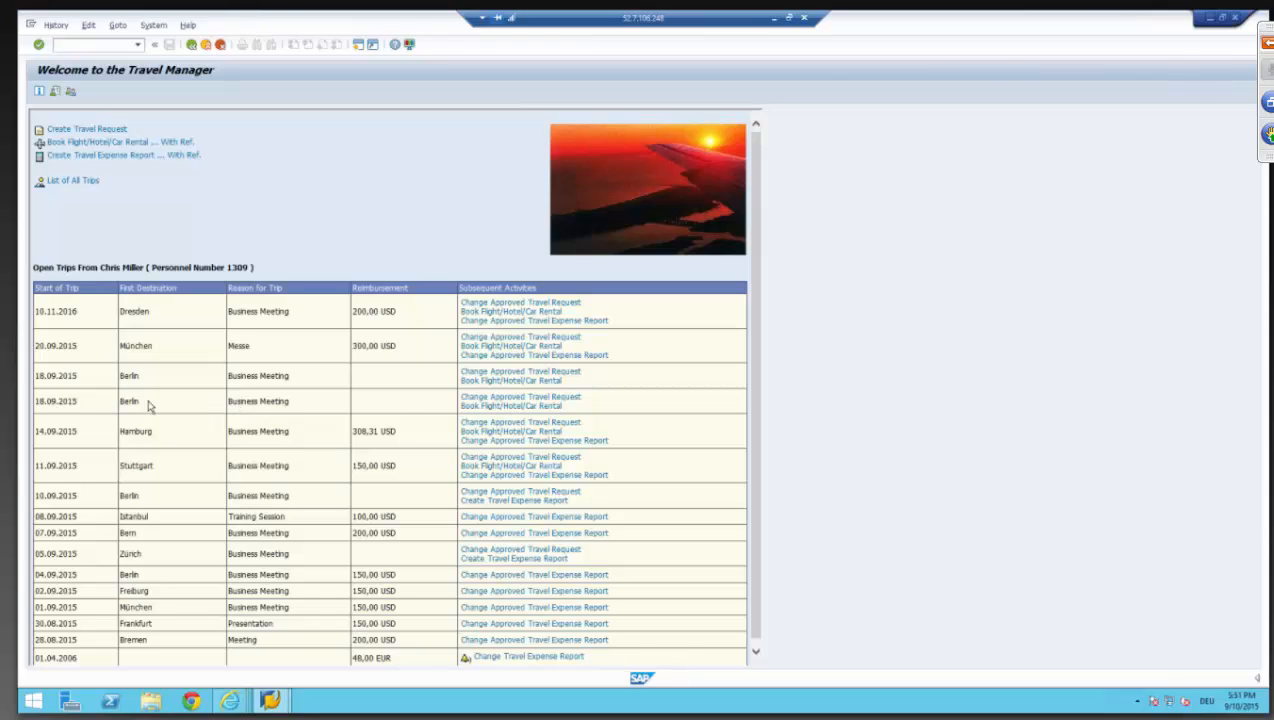
drag(188, 401, 323, 412)
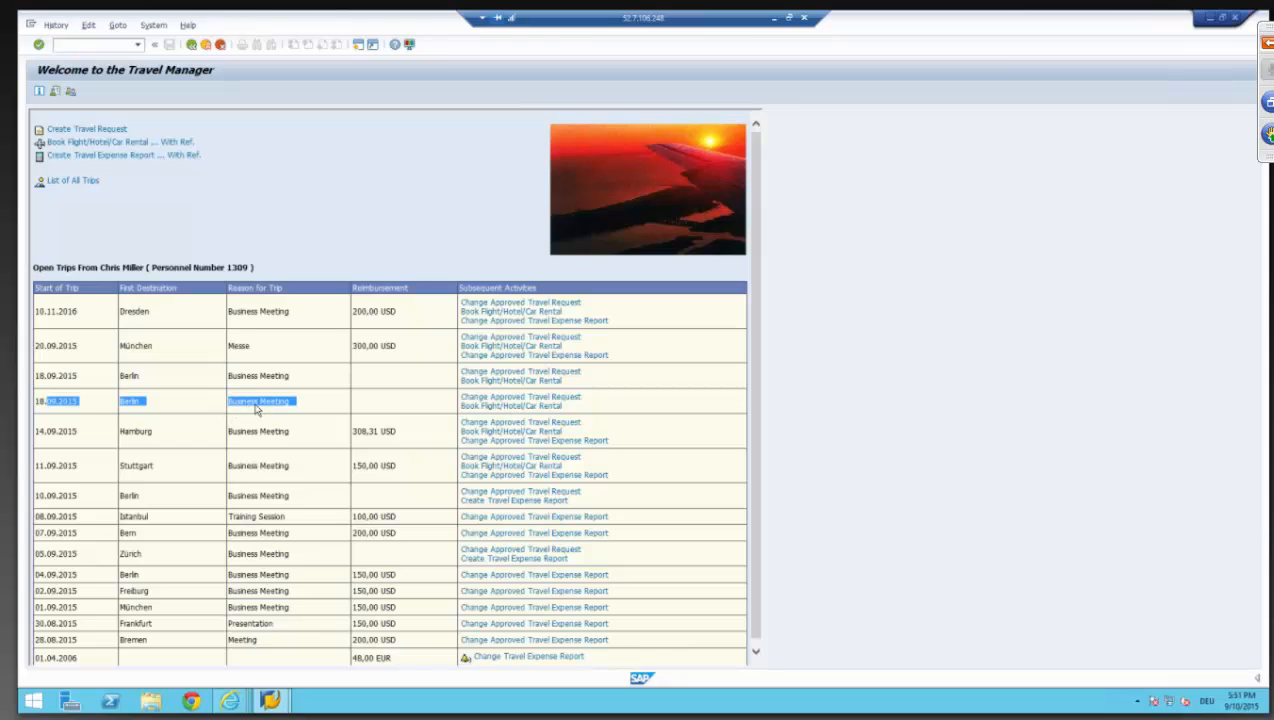
click(478, 372)
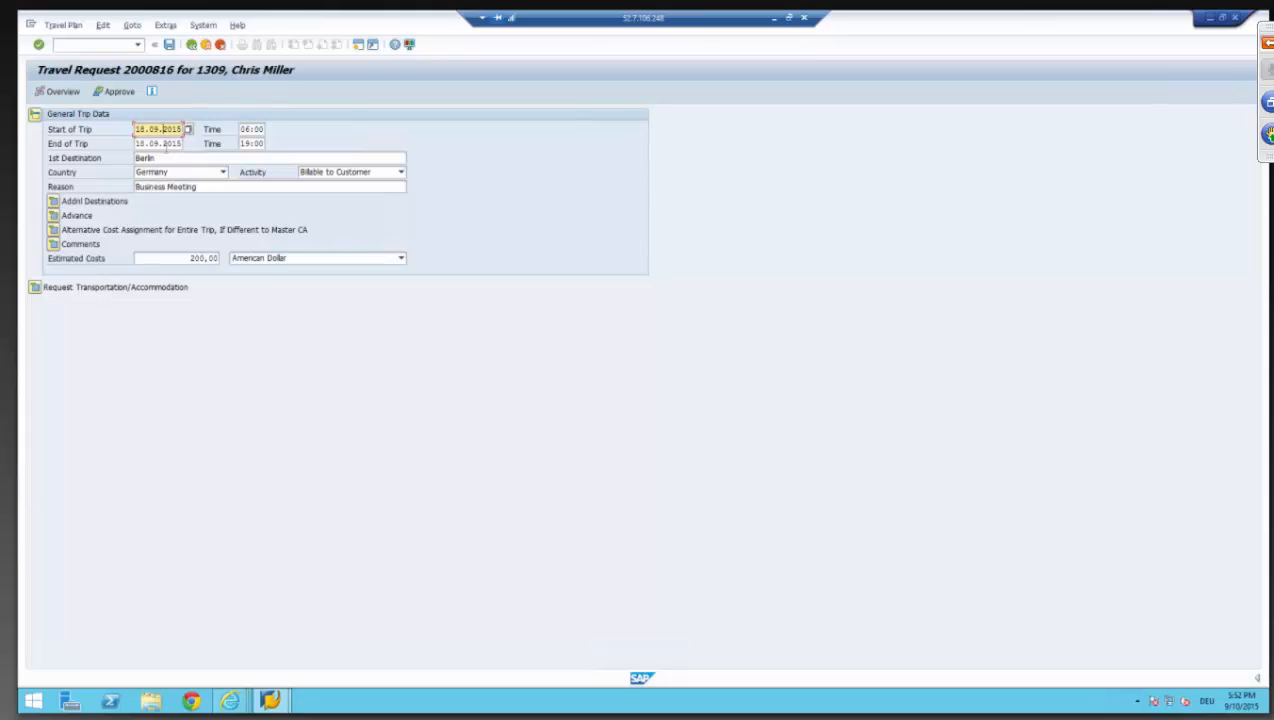
- Review the Berlin trip's dates, destination, reason and cost center 2200, then return to Travel Requests
click(163, 143)
click(250, 129)
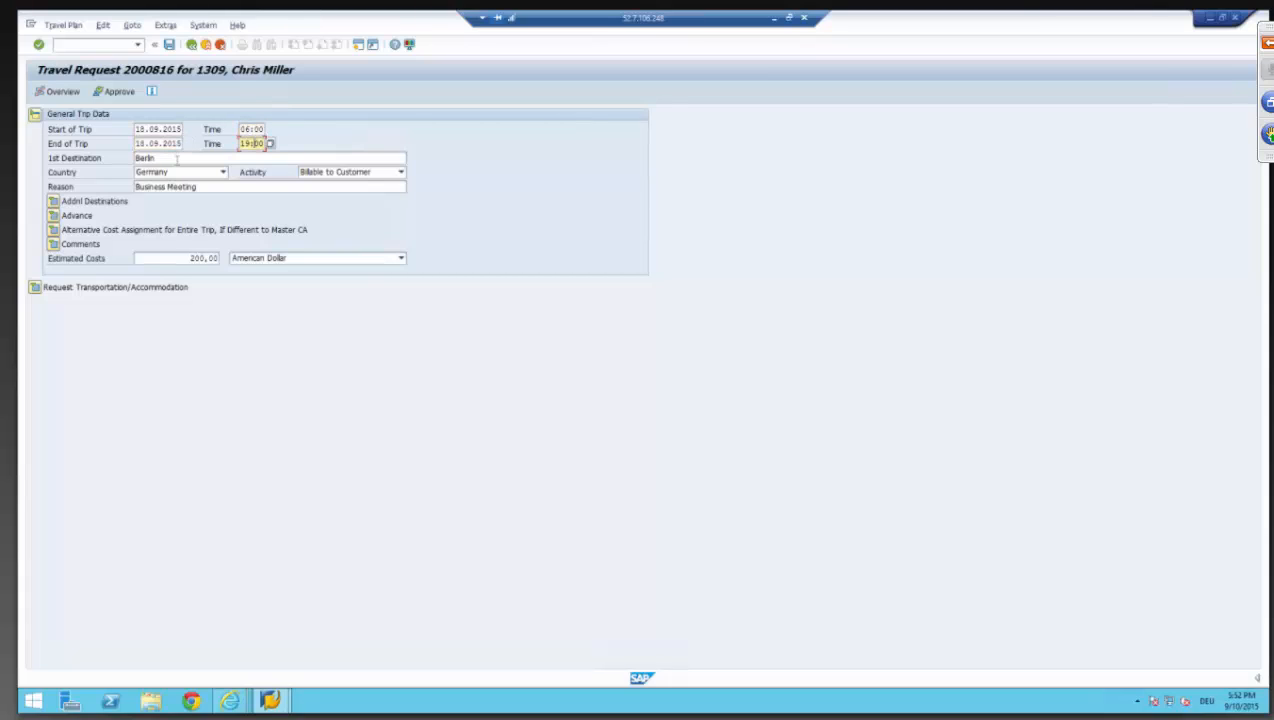
click(177, 157)
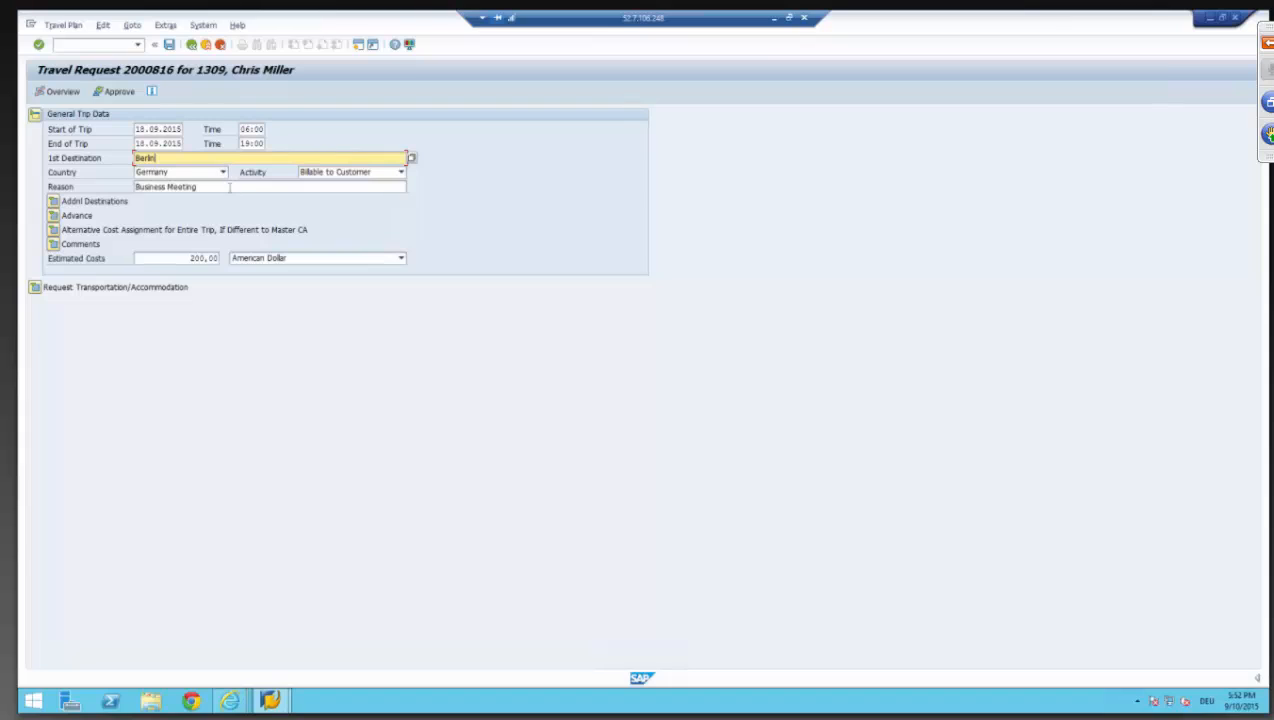
click(152, 189)
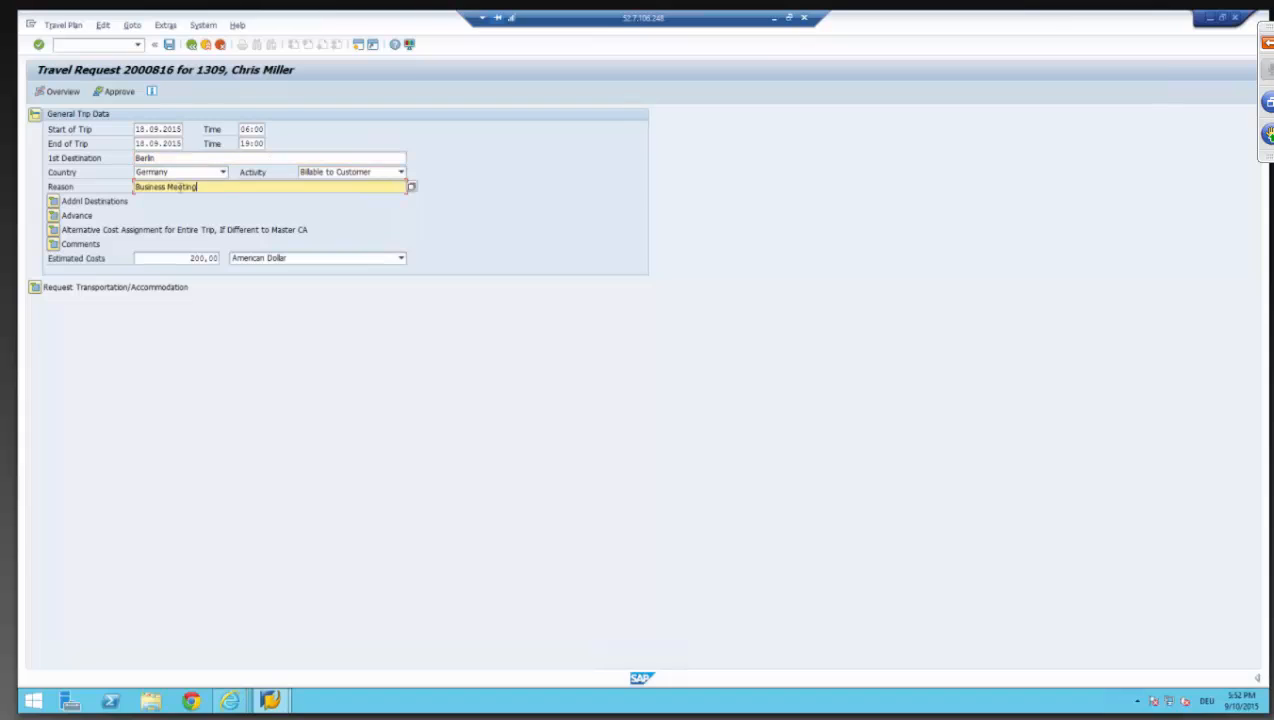
click(53, 229)
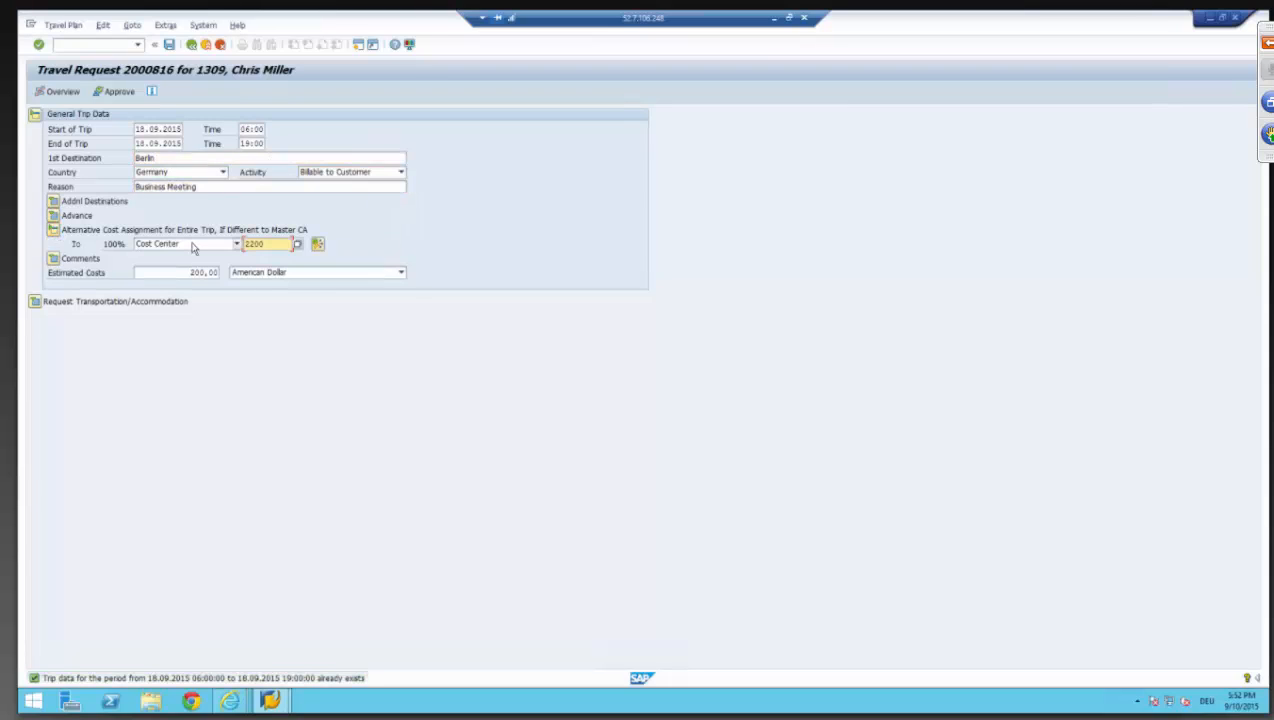
drag(271, 244, 208, 242)
drag(188, 272, 242, 279)
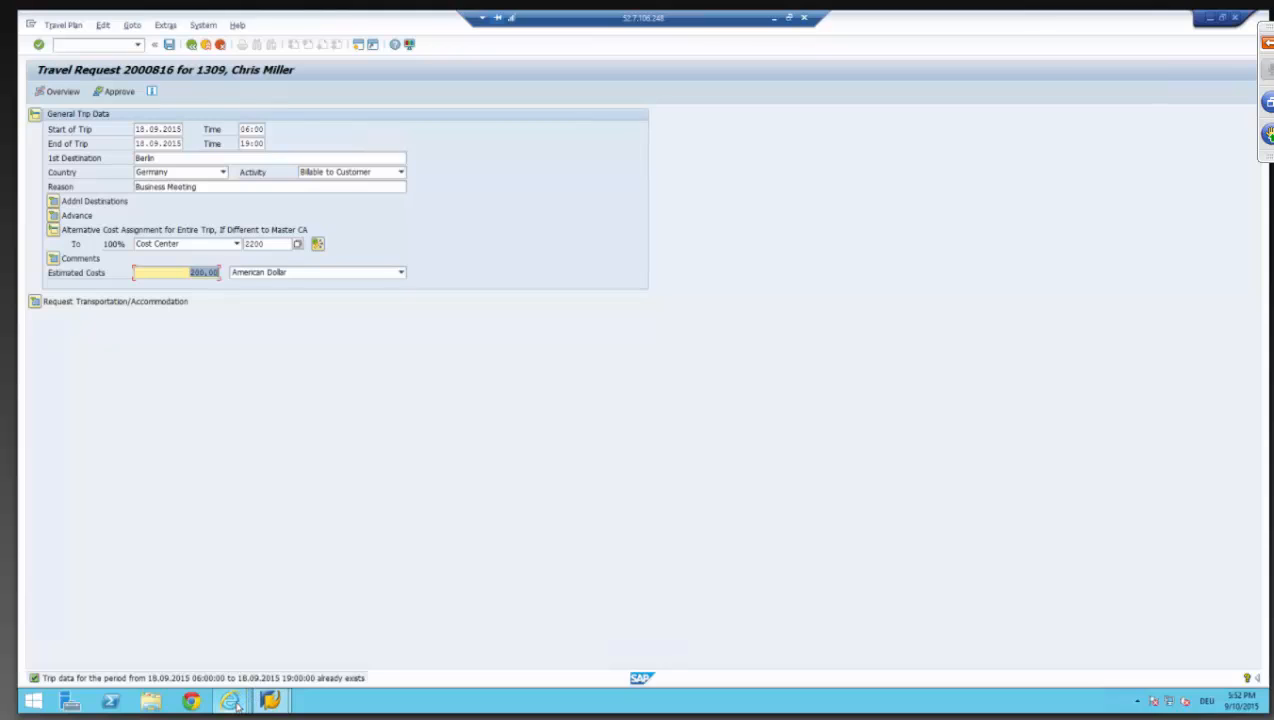
mouse_move(237, 706)
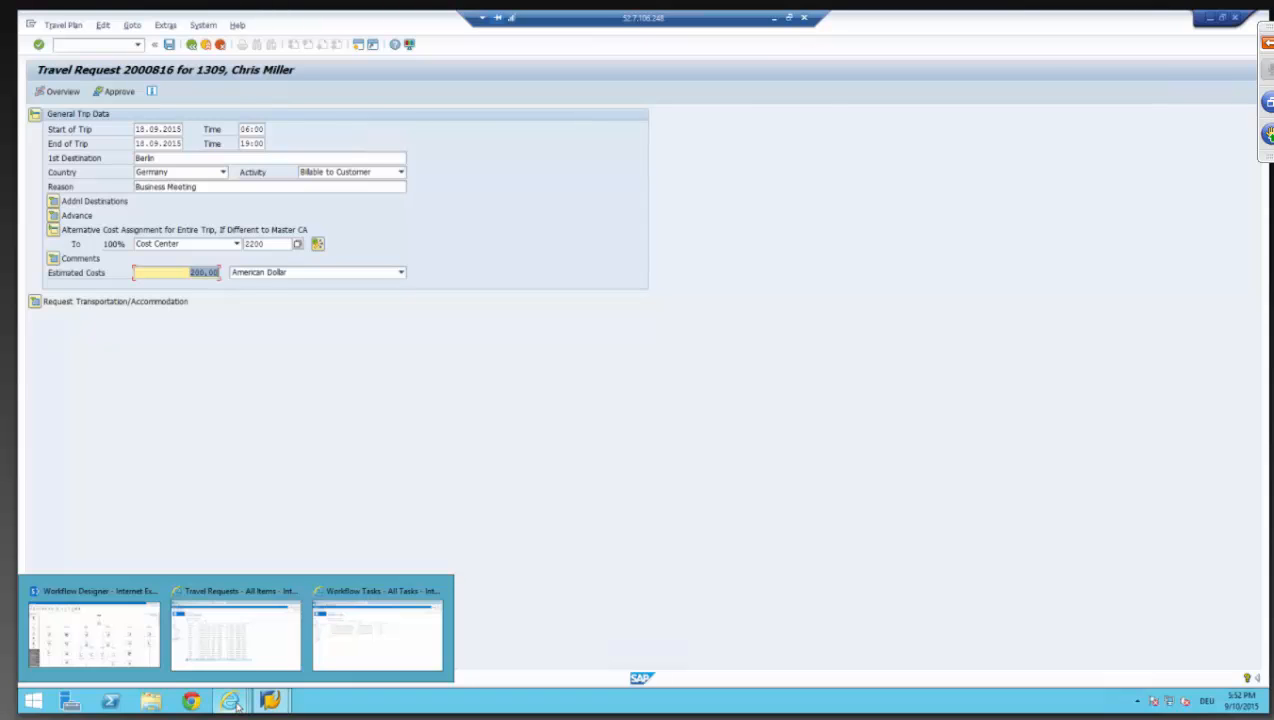
click(264, 647)
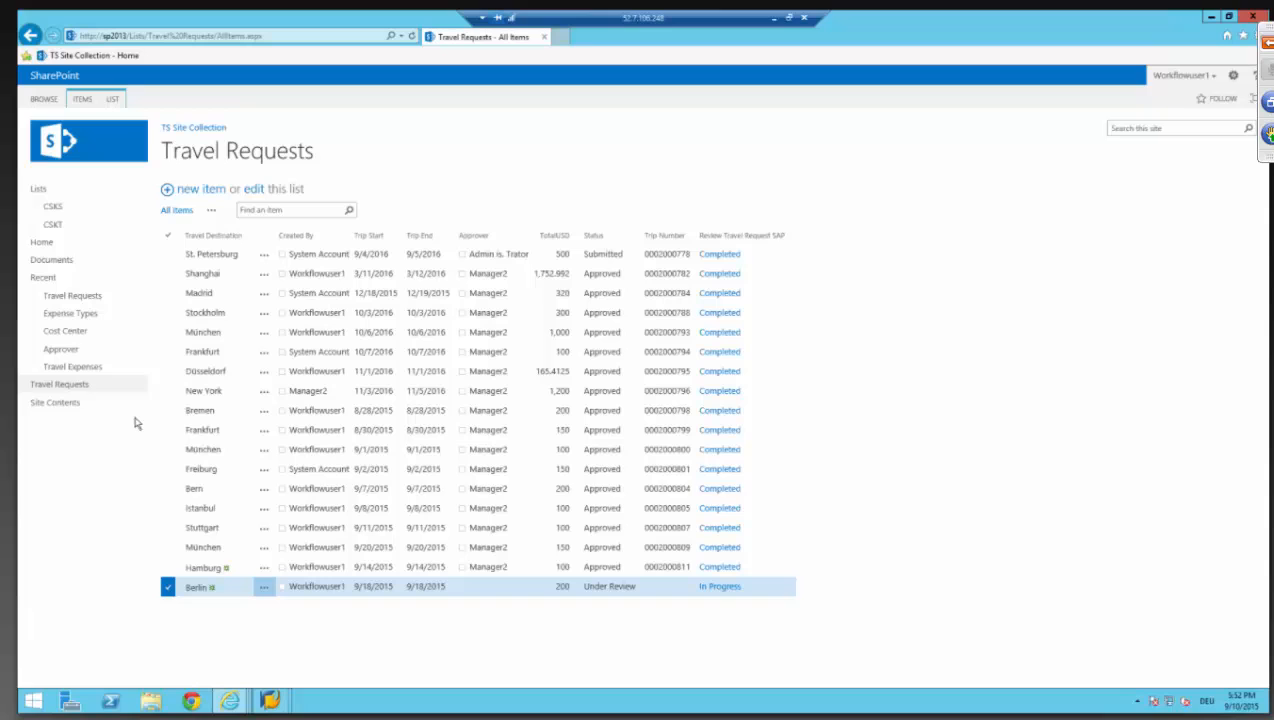
click(101, 369)
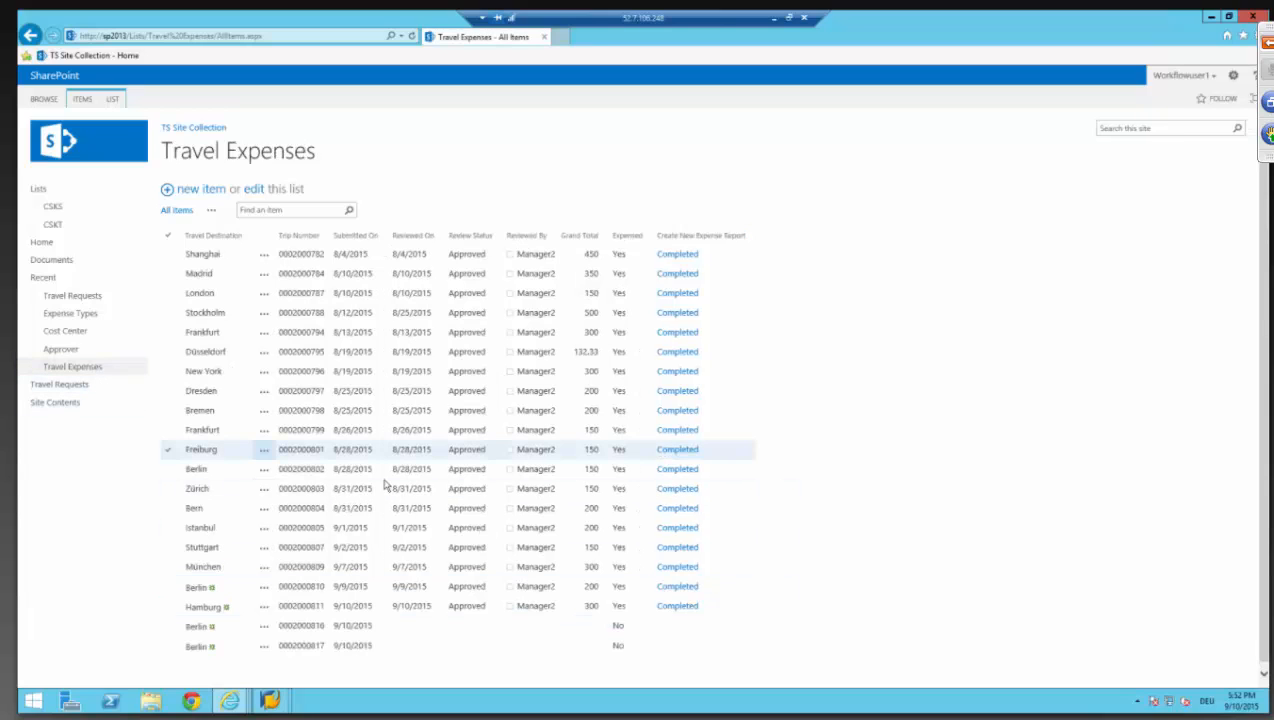
click(318, 643)
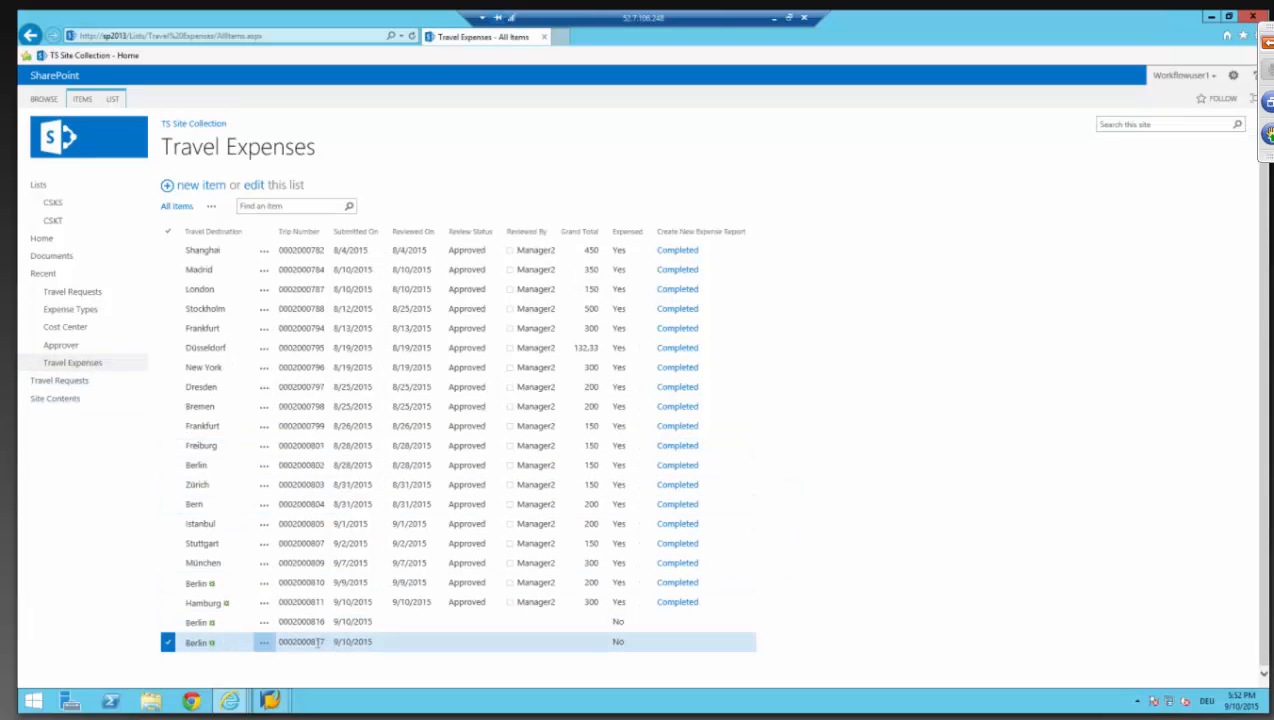
click(264, 643)
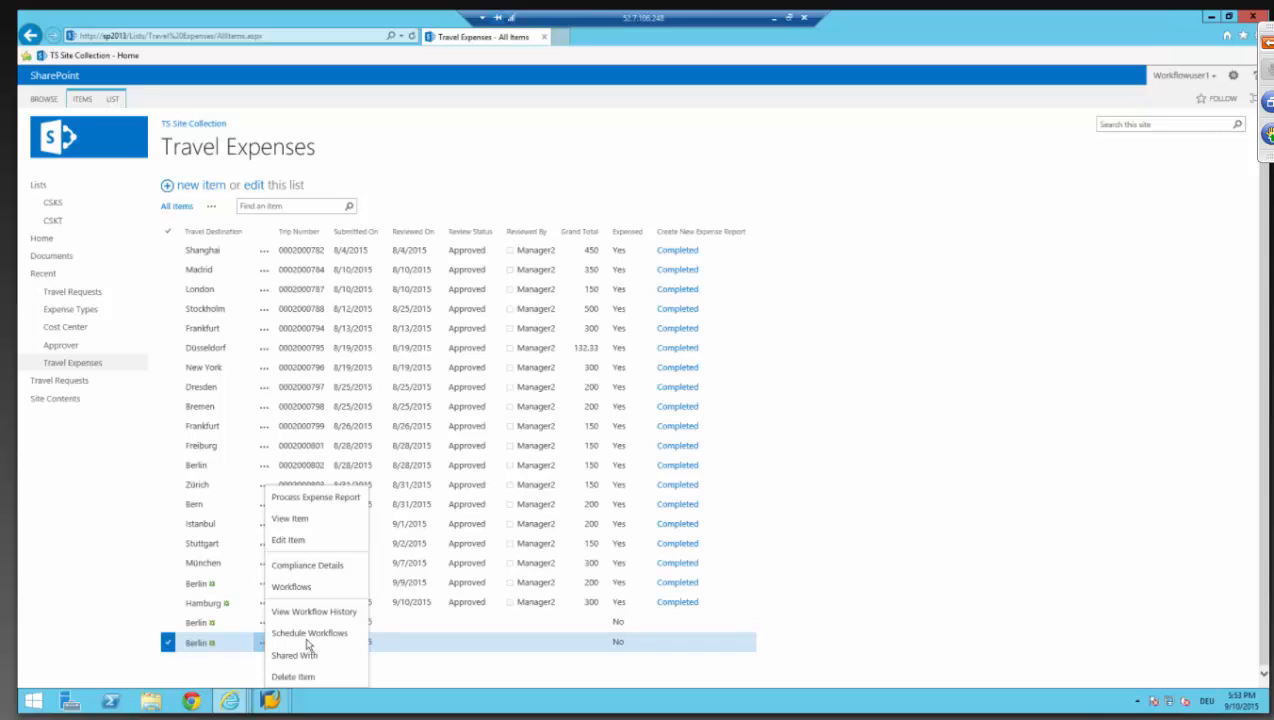
click(950, 505)
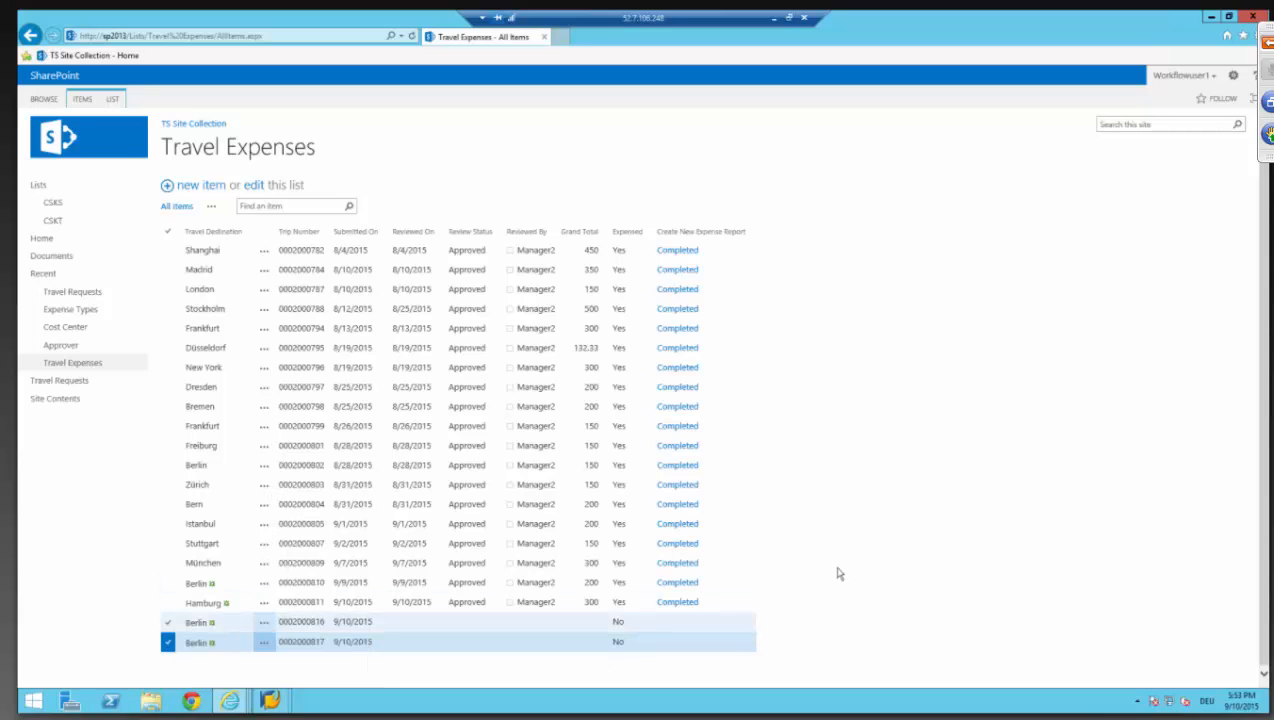
click(264, 642)
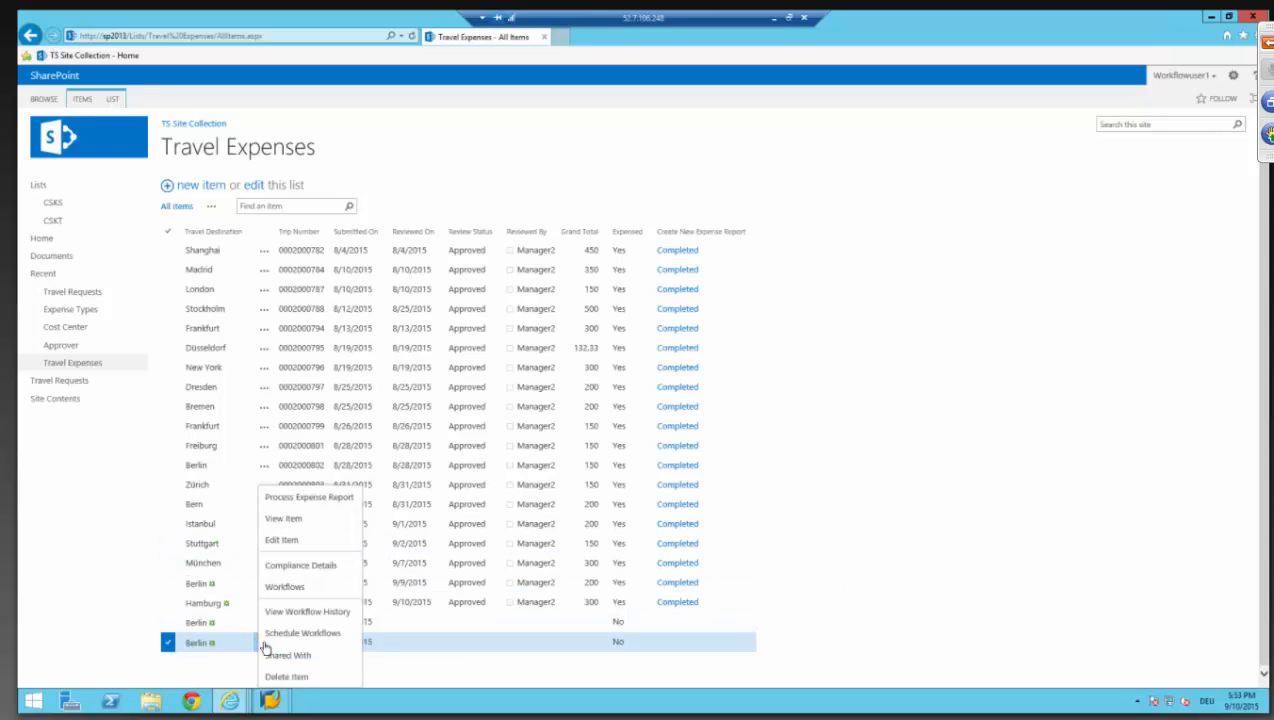
click(322, 497)
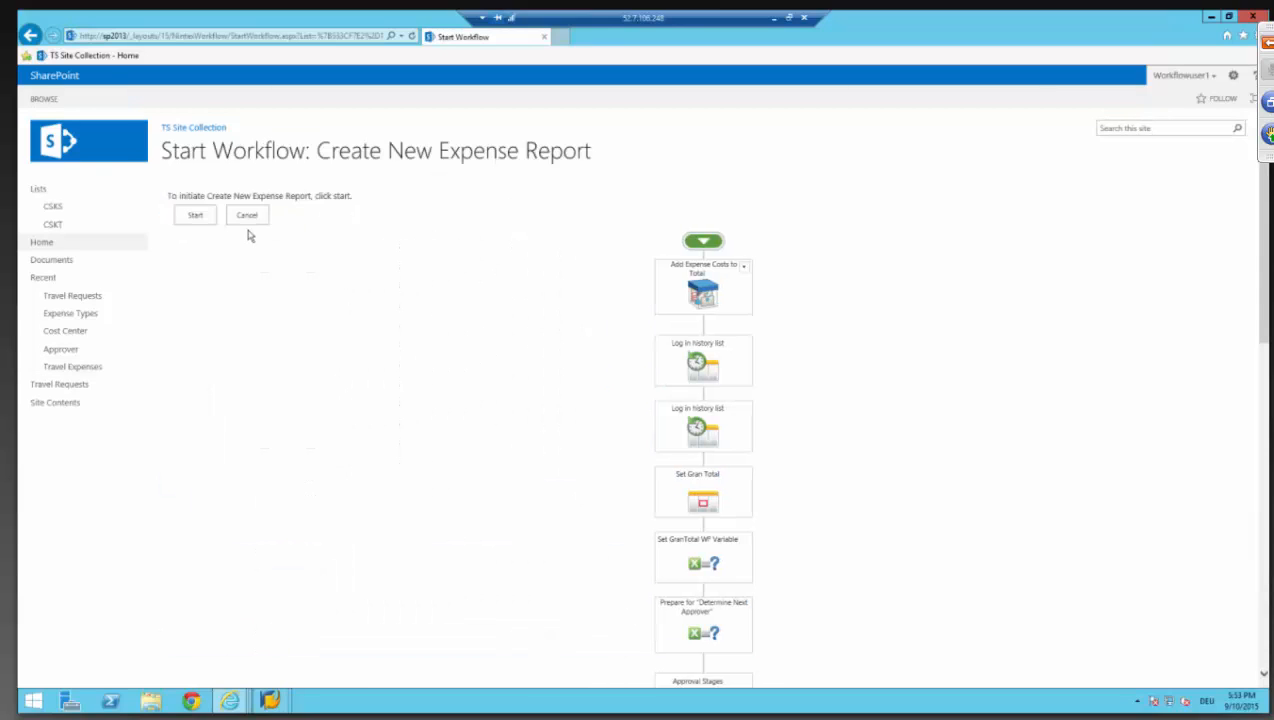
click(247, 221)
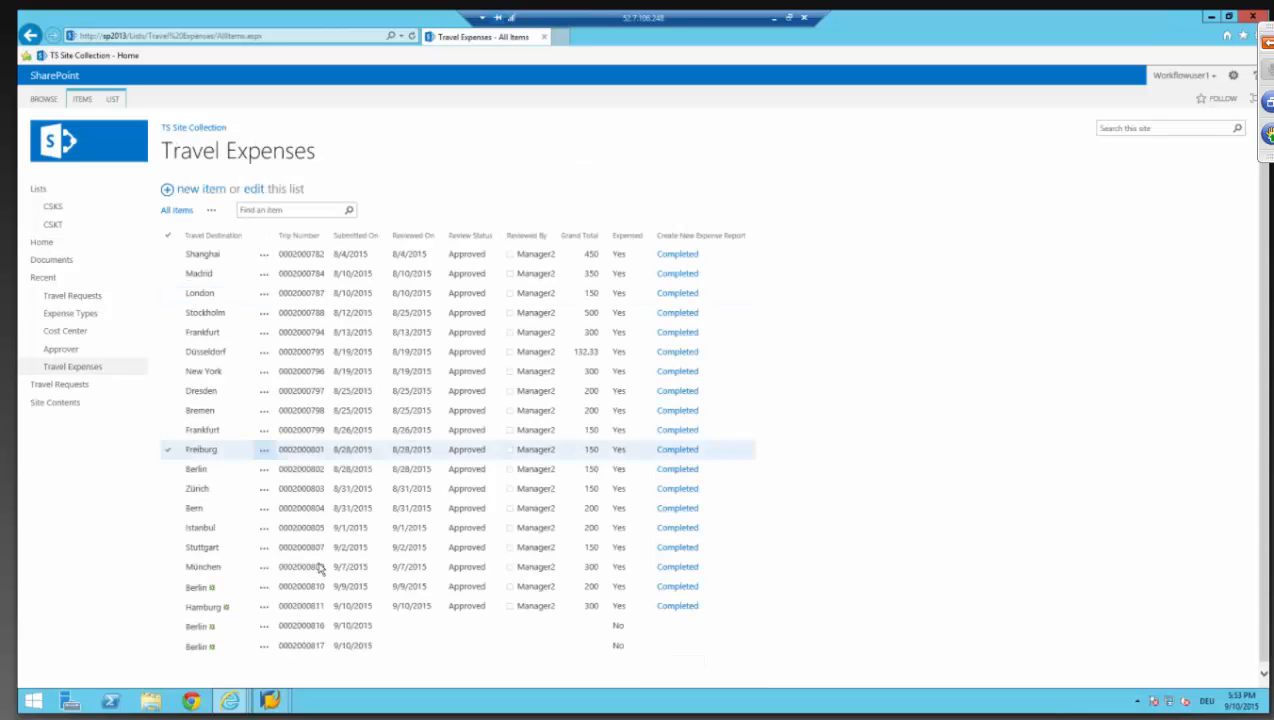
click(263, 647)
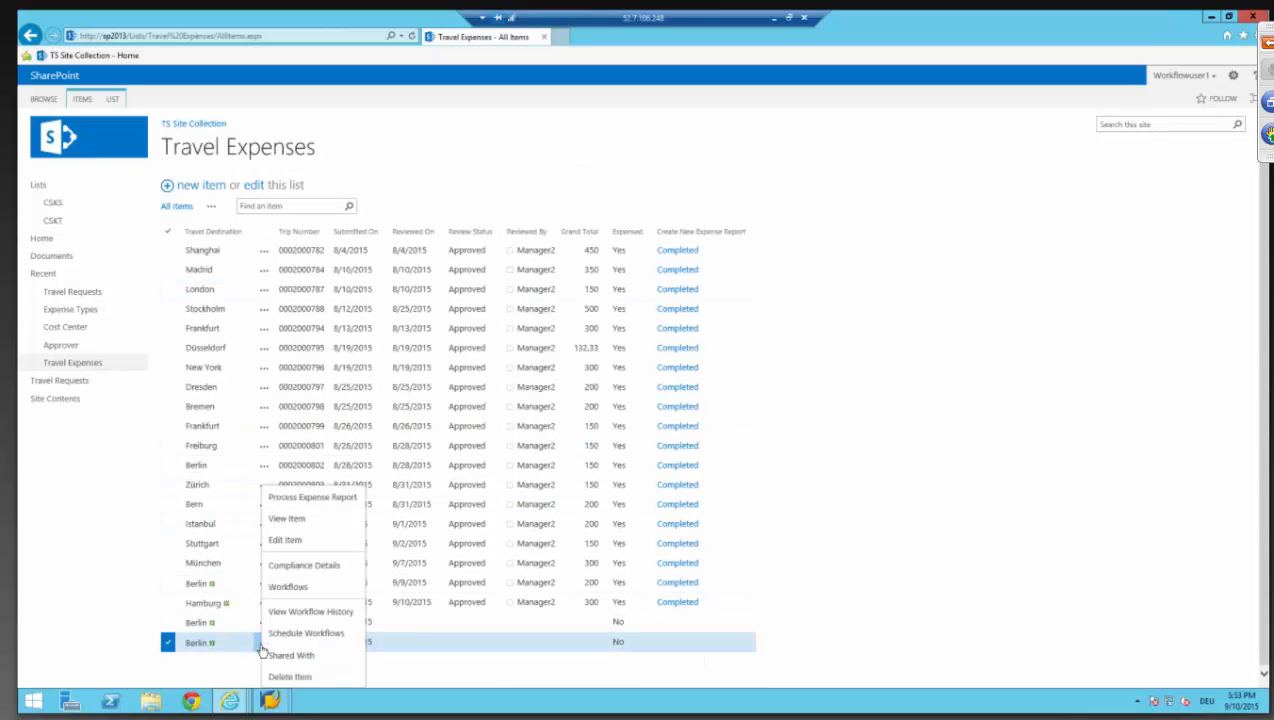
click(297, 540)
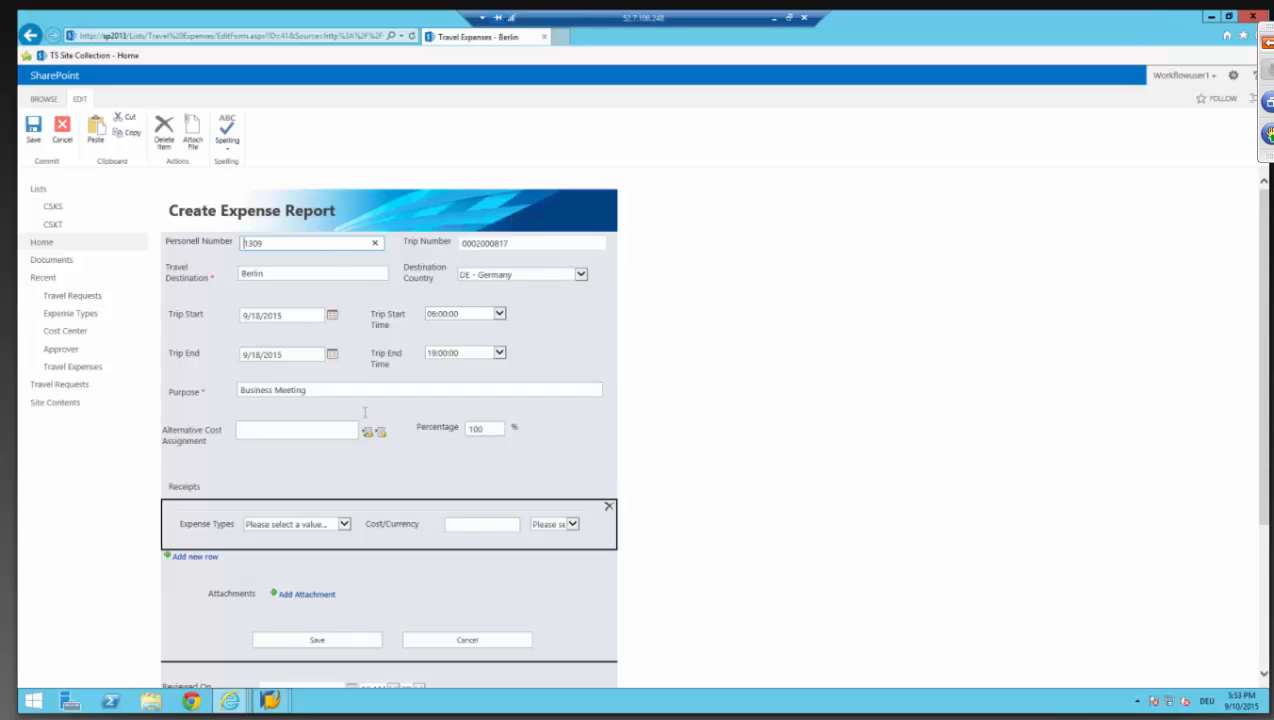
click(329, 433)
click(381, 432)
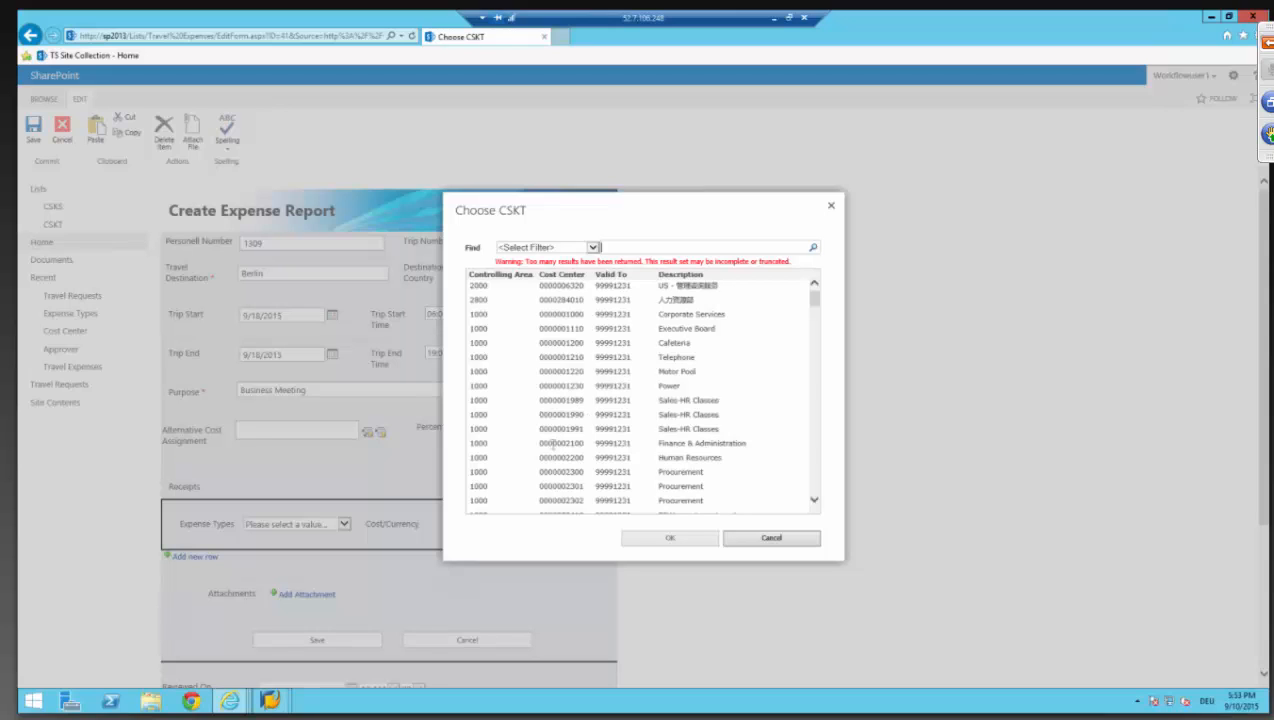
click(556, 458)
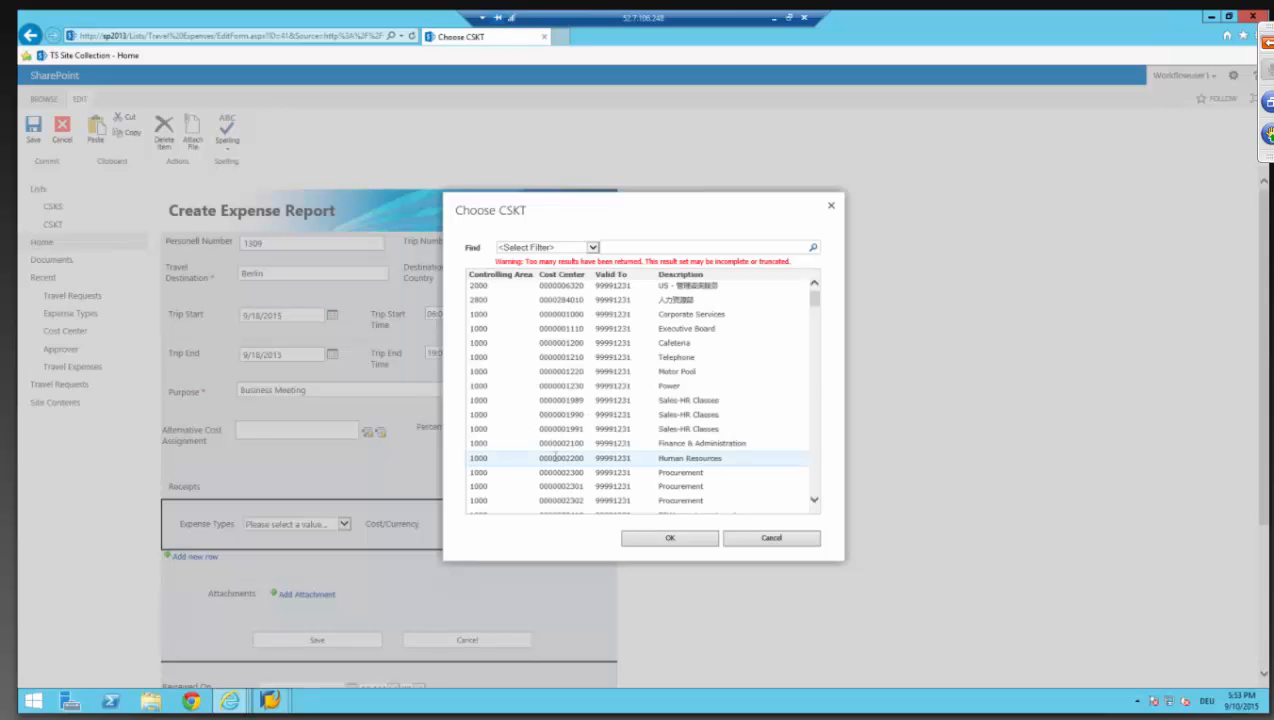
click(670, 539)
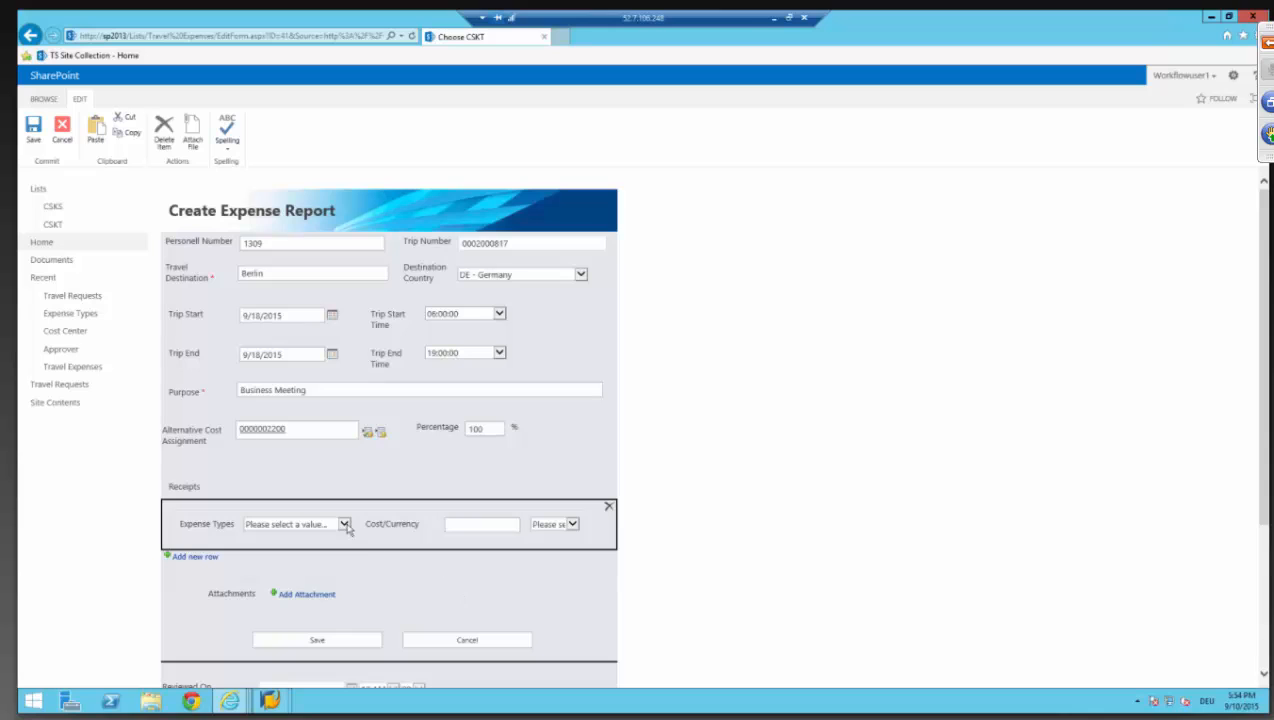
- Add a BAHN - Train receipt costing 200 USD
scroll(372, 485, down, 1)
scroll(372, 485, up, 1)
scroll(372, 485, down, 1)
click(344, 446)
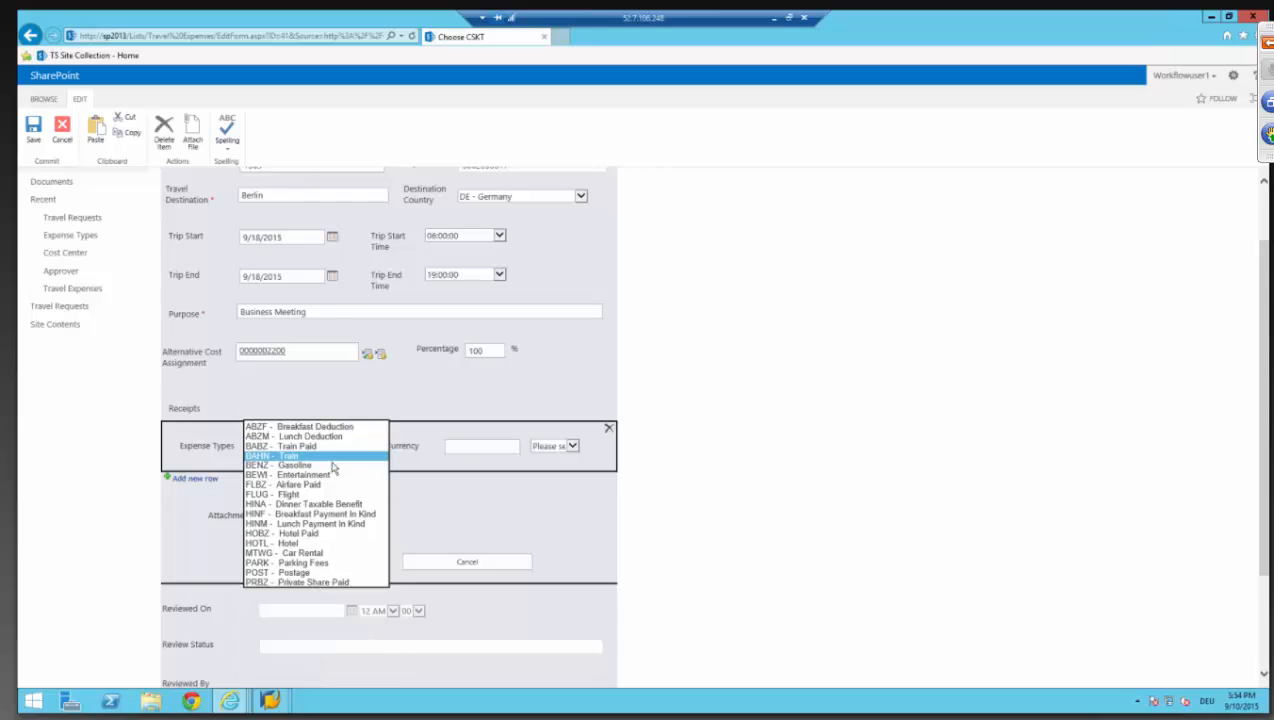
click(333, 461)
click(501, 445)
text(200)
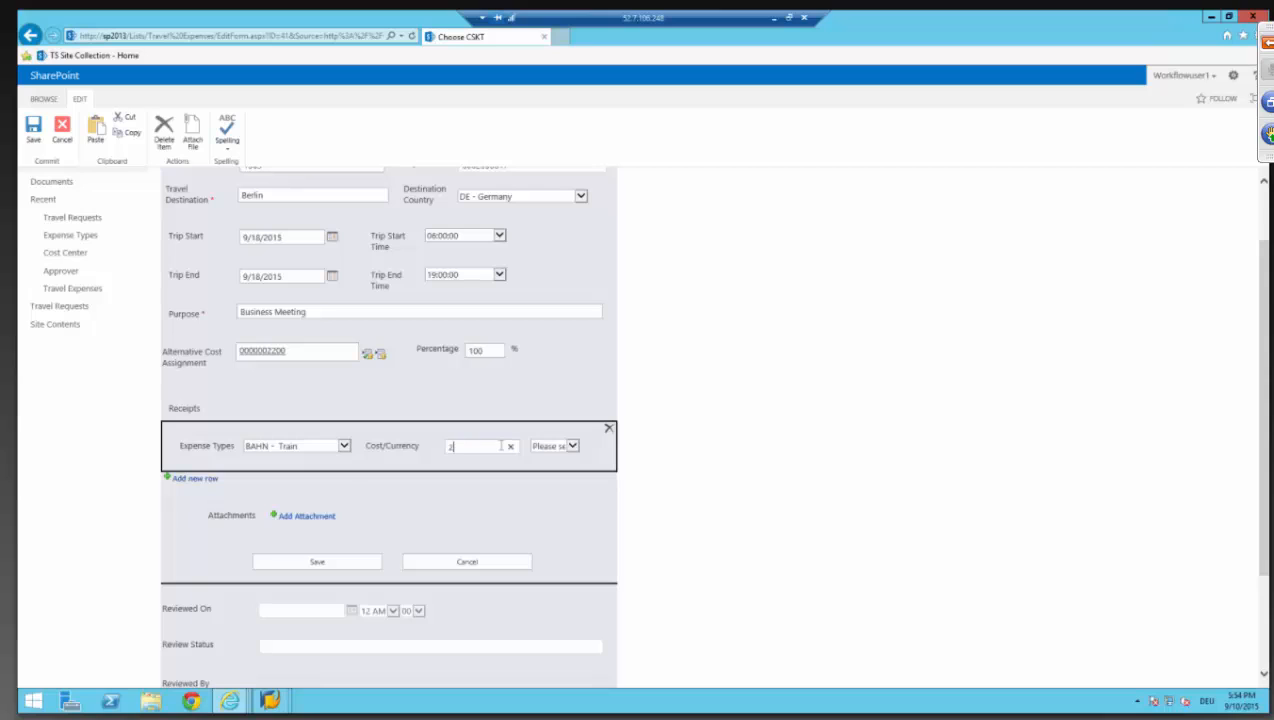
click(573, 447)
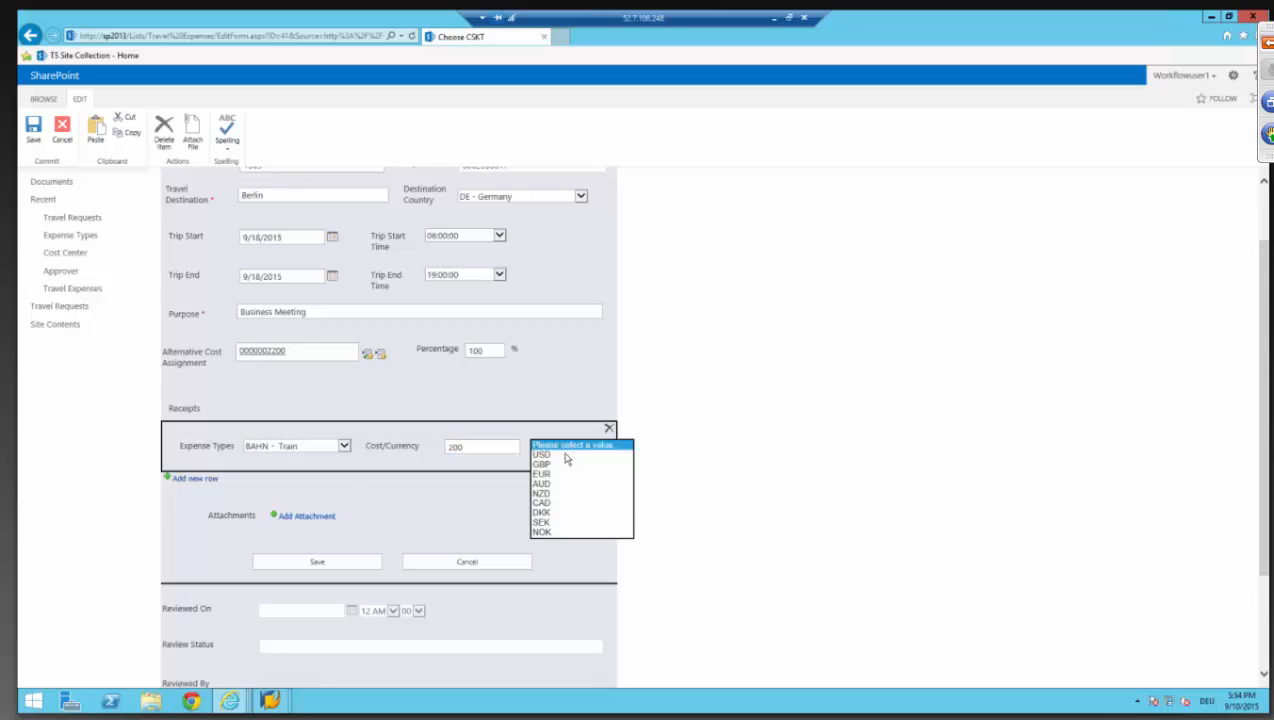
click(537, 460)
- Add a second receipt, MTWG - Car Rental at 100 USD, and save the expense report
click(200, 480)
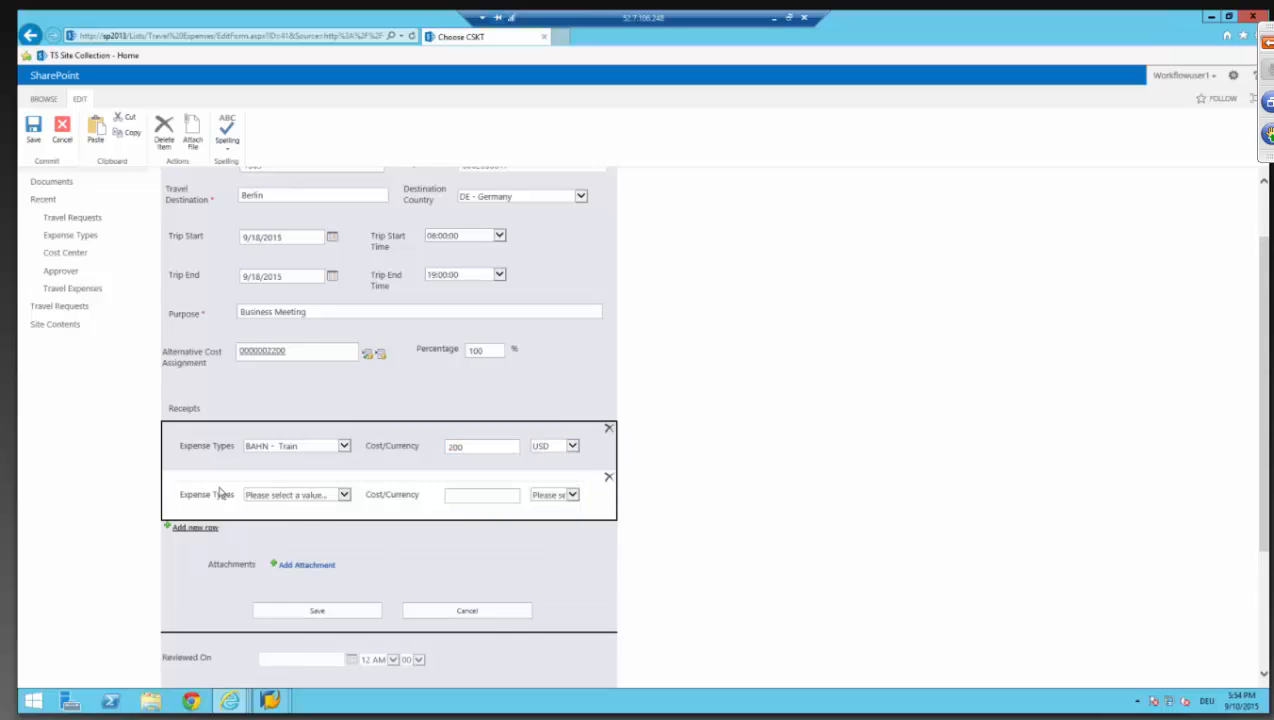
click(286, 497)
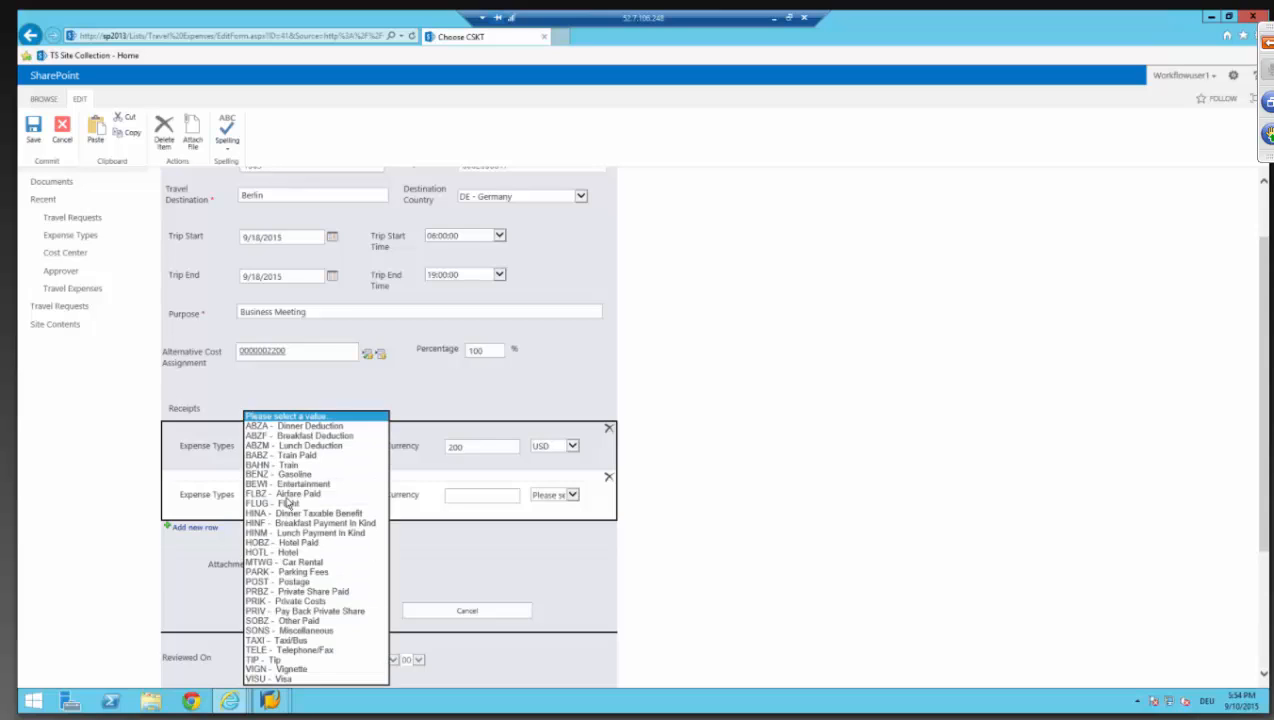
click(320, 563)
click(470, 497)
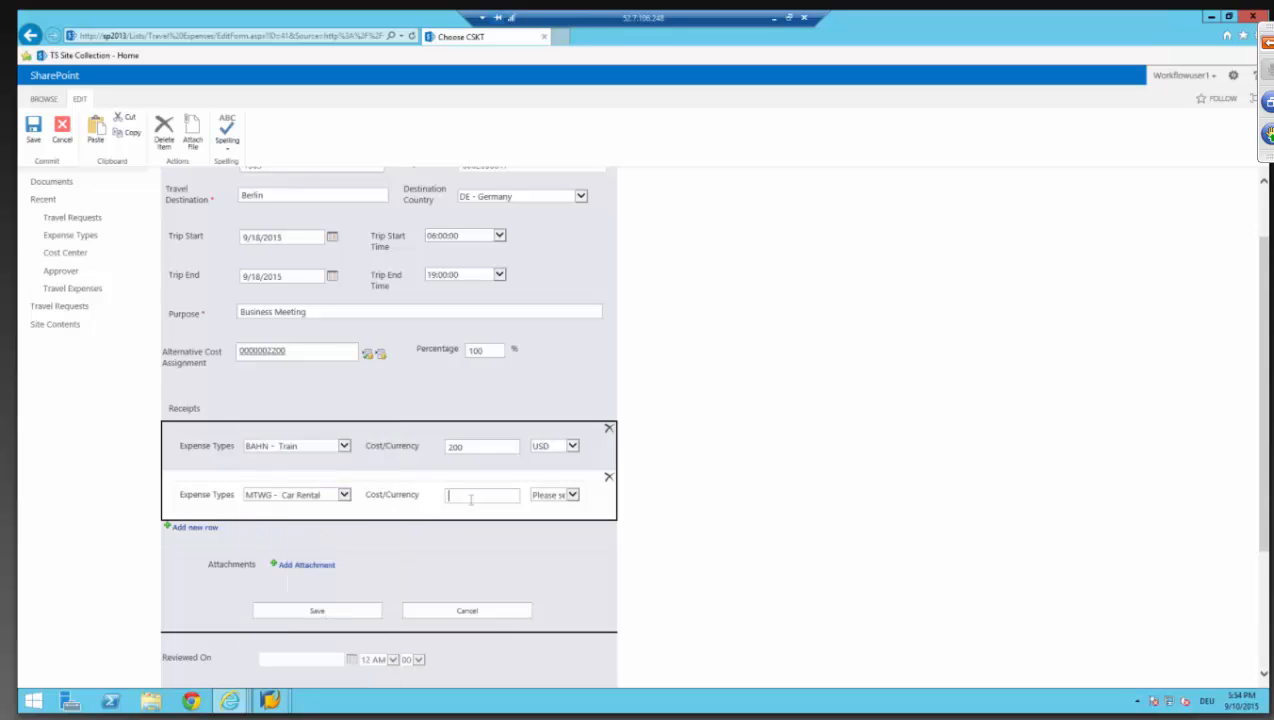
text(100)
click(573, 497)
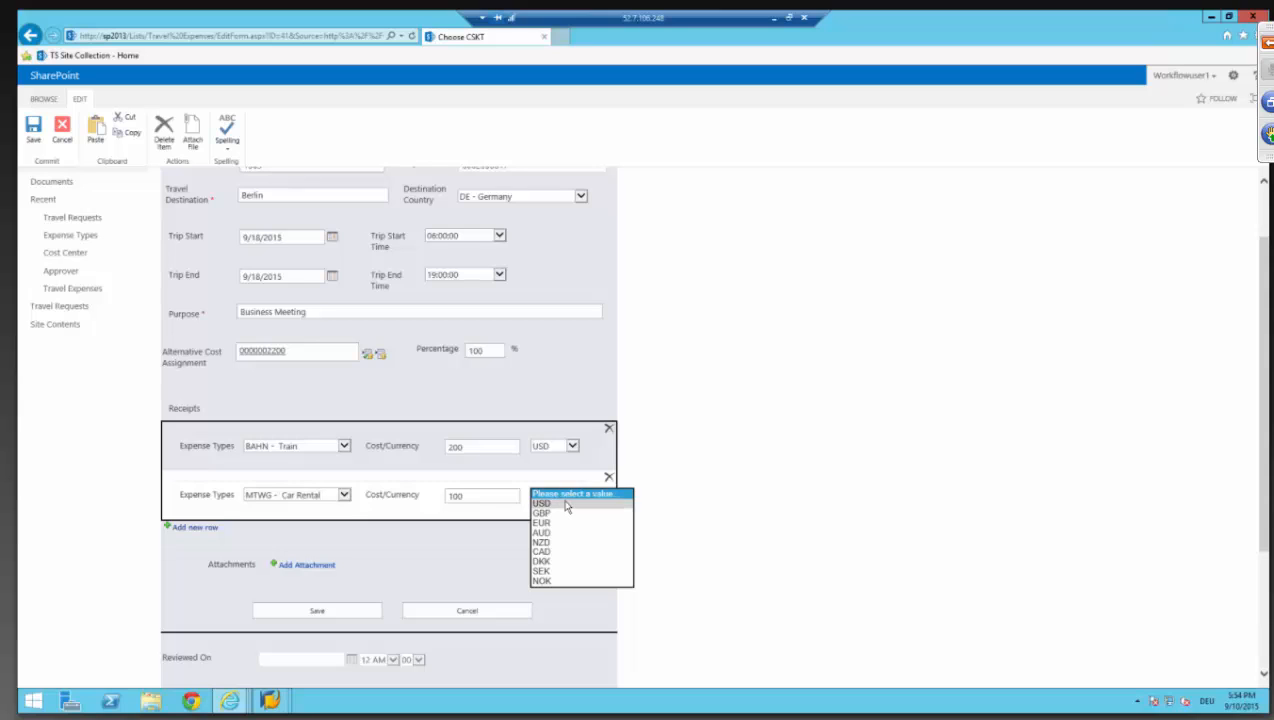
click(566, 504)
scroll(741, 444, down, 2)
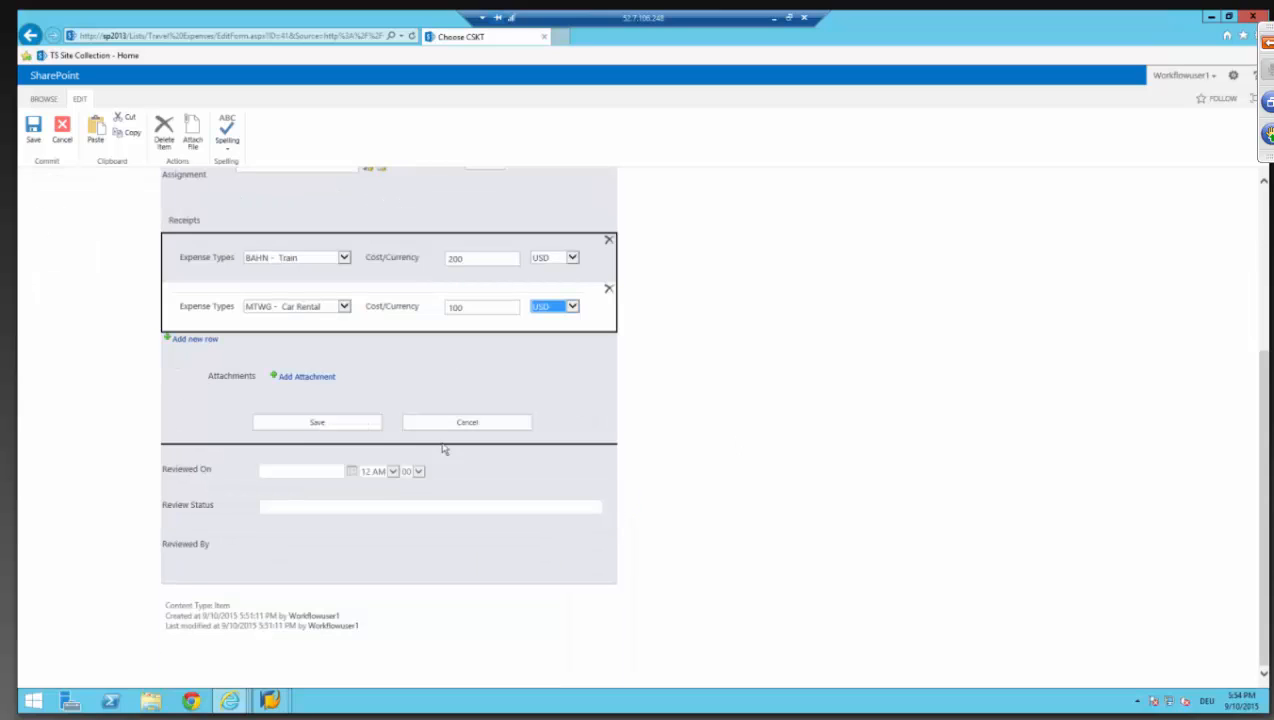
click(344, 423)
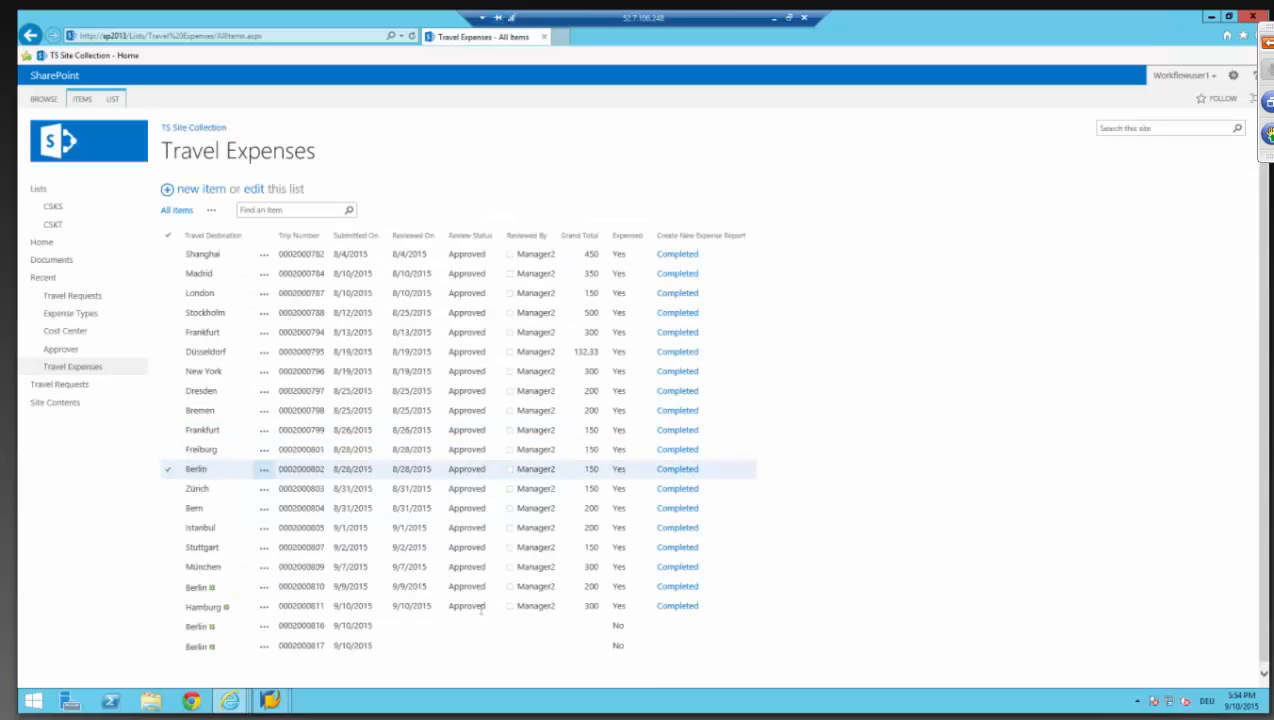
- Start the Create New Expense Report workflow on the latest Berlin trip
click(415, 646)
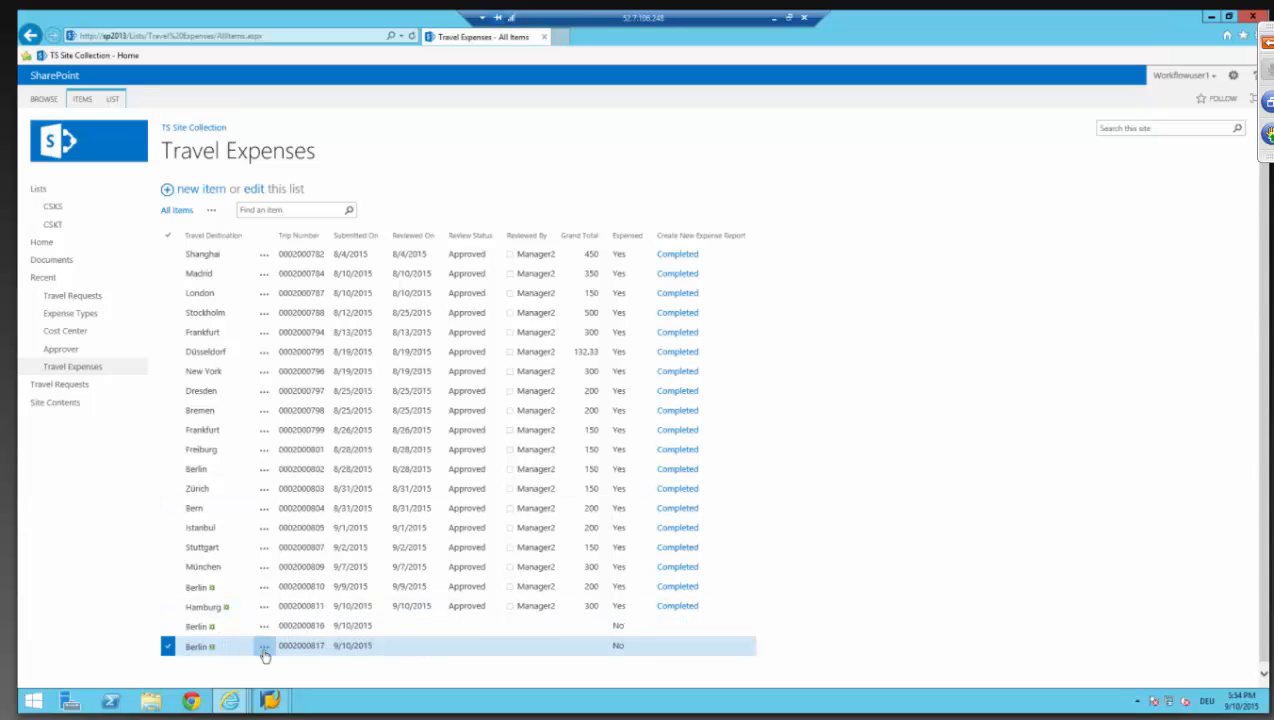
click(264, 651)
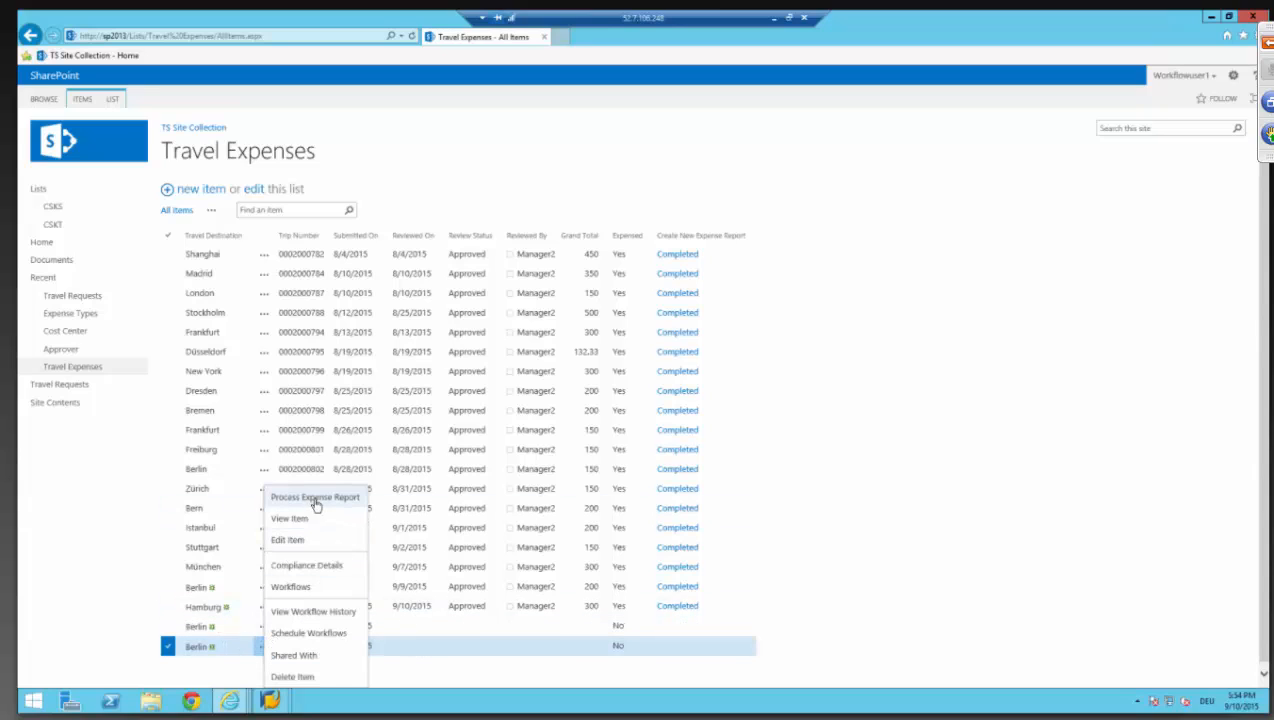
click(313, 503)
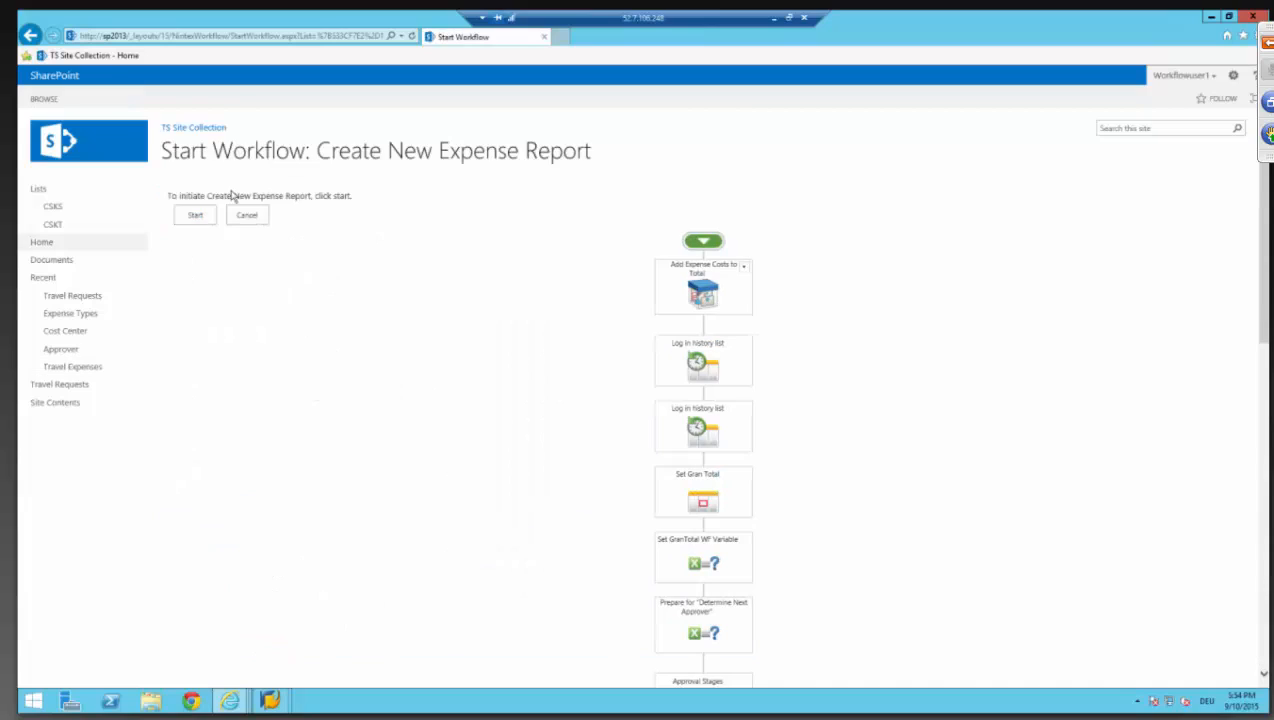
click(196, 215)
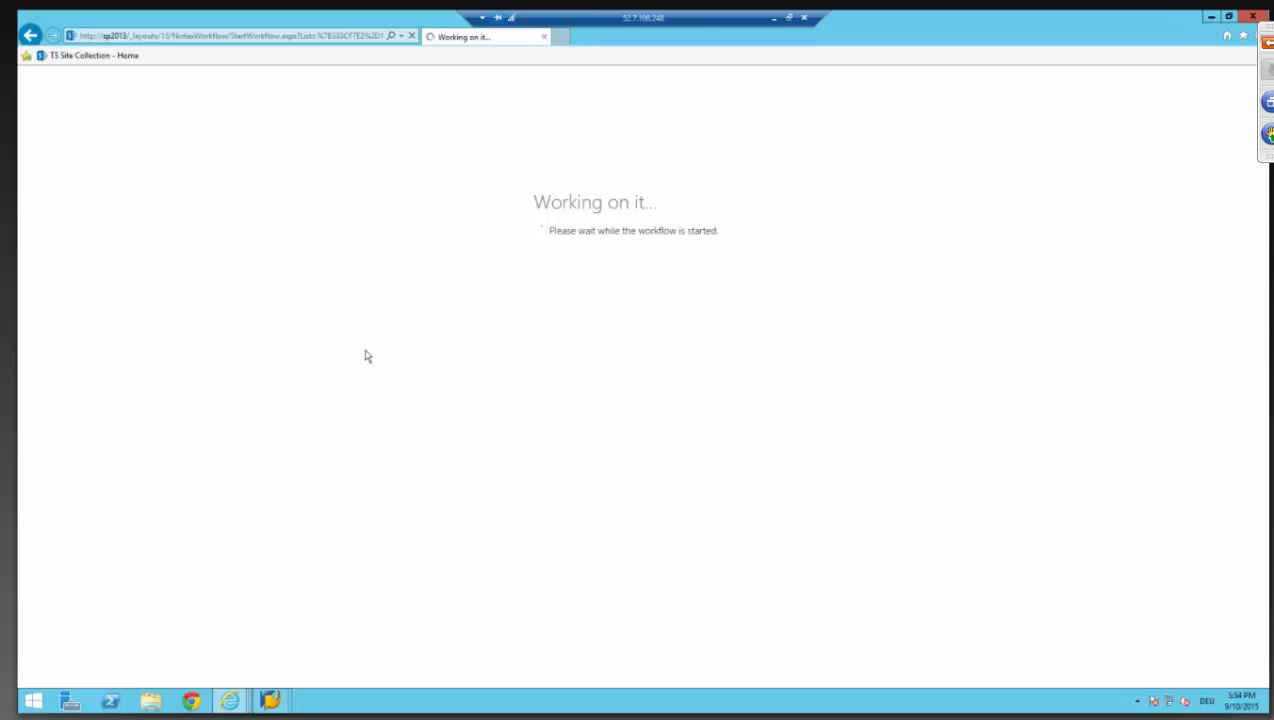
- Switch to the Workflow Designer window and close it, landing on the Travel Requests Workflow Gallery
click(231, 703)
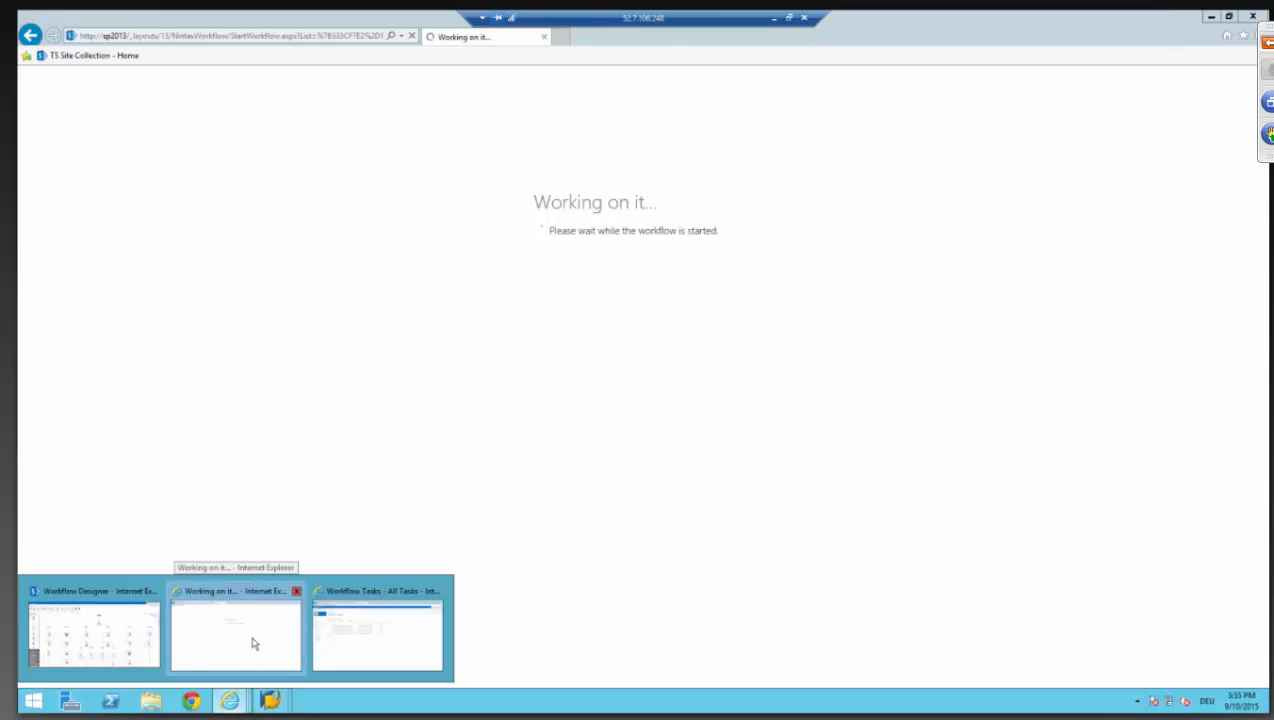
click(253, 644)
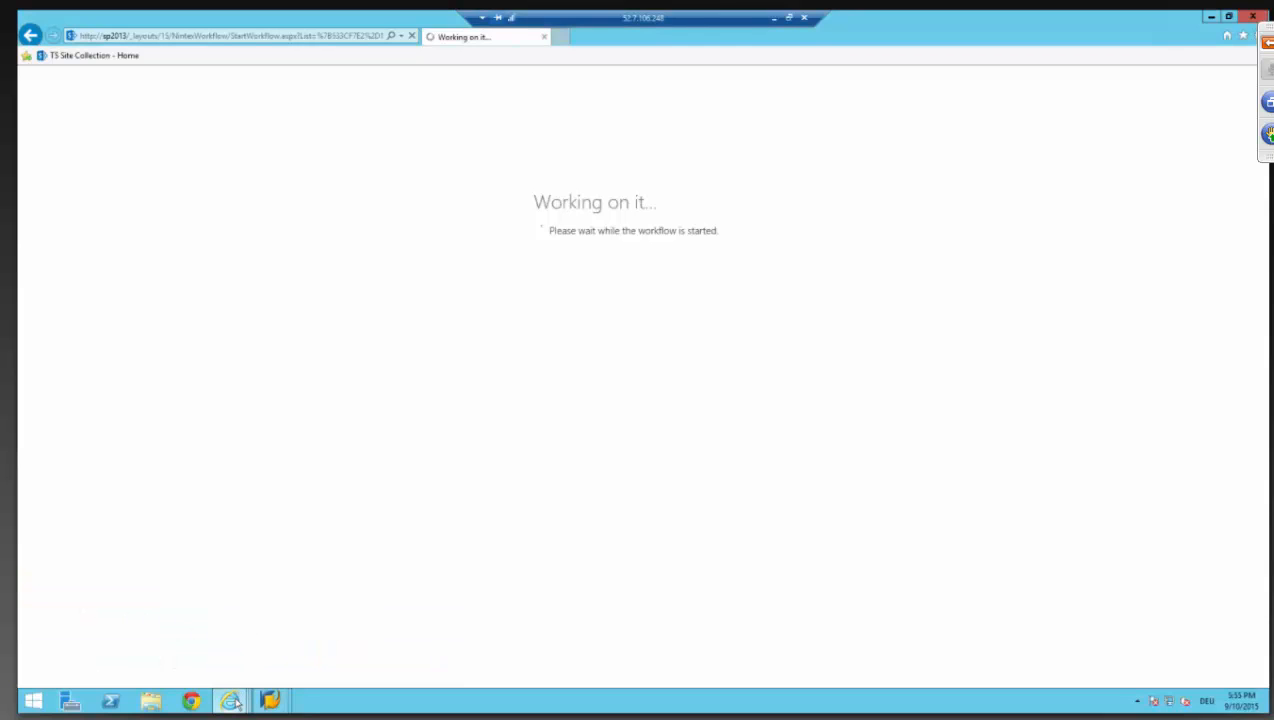
mouse_move(231, 699)
click(142, 640)
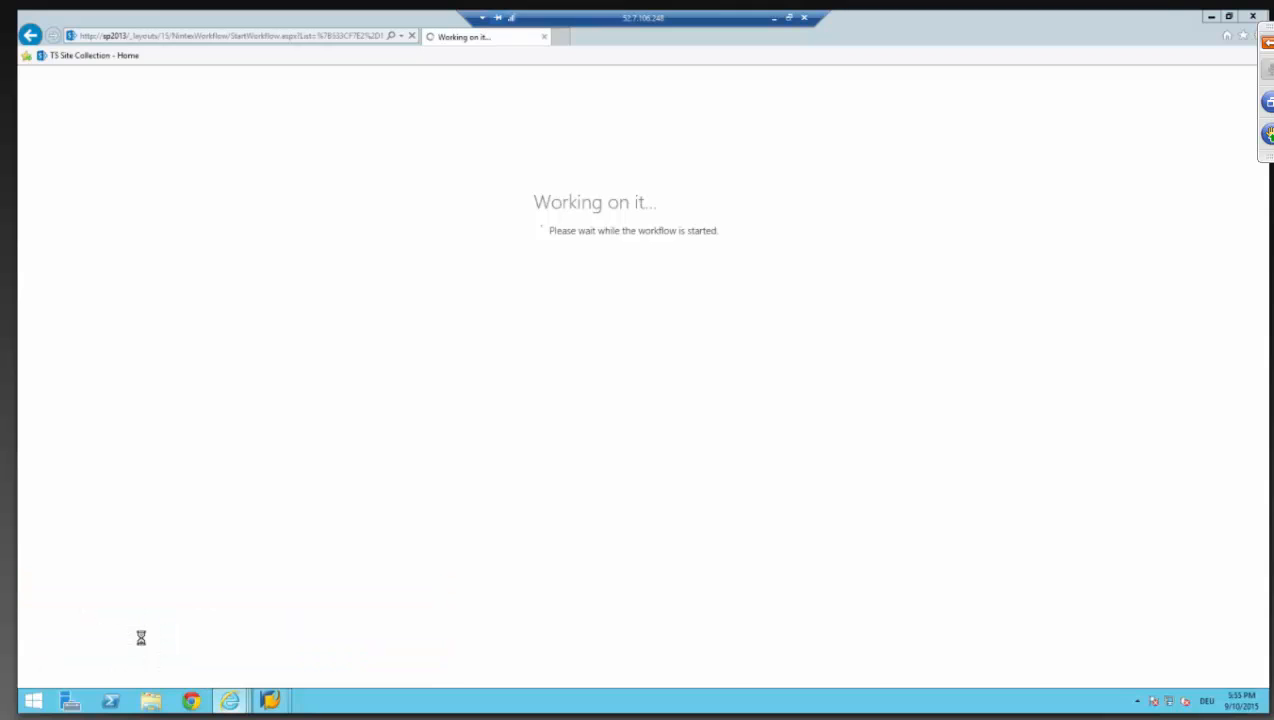
click(148, 128)
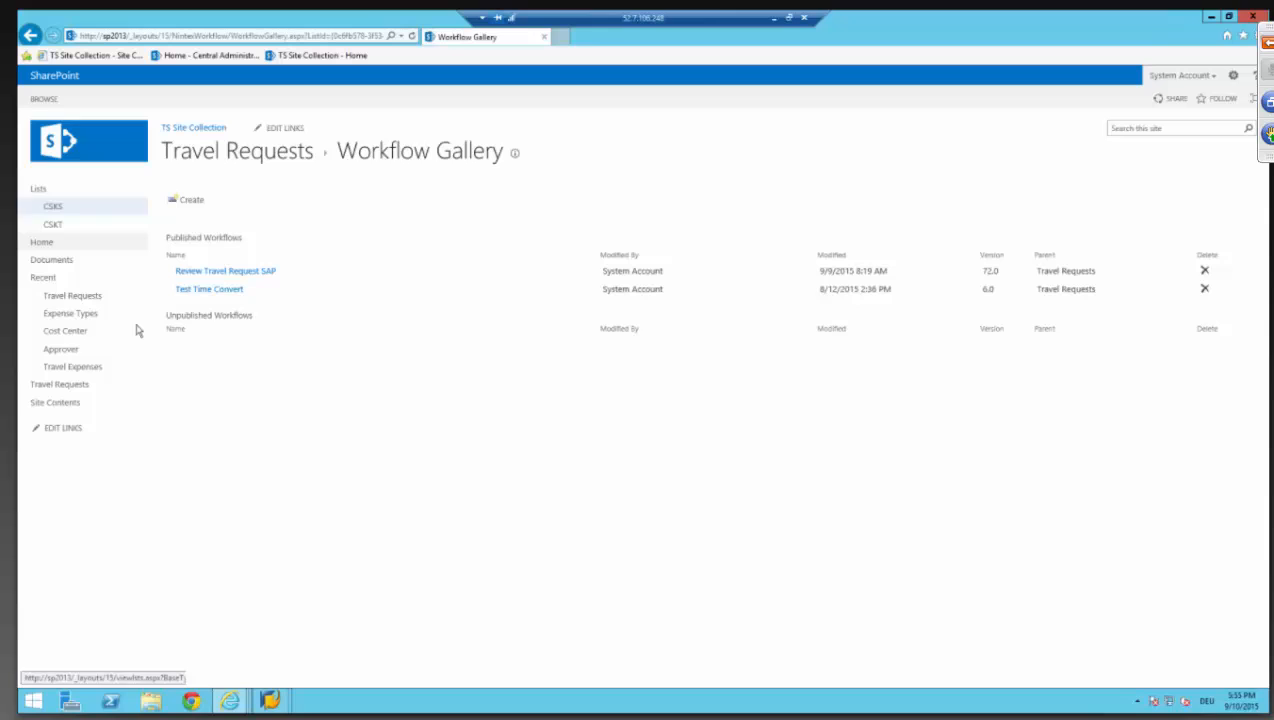
- Open the Travel Expenses list's Create New Expense Report workflow in the Nintex designer
click(76, 368)
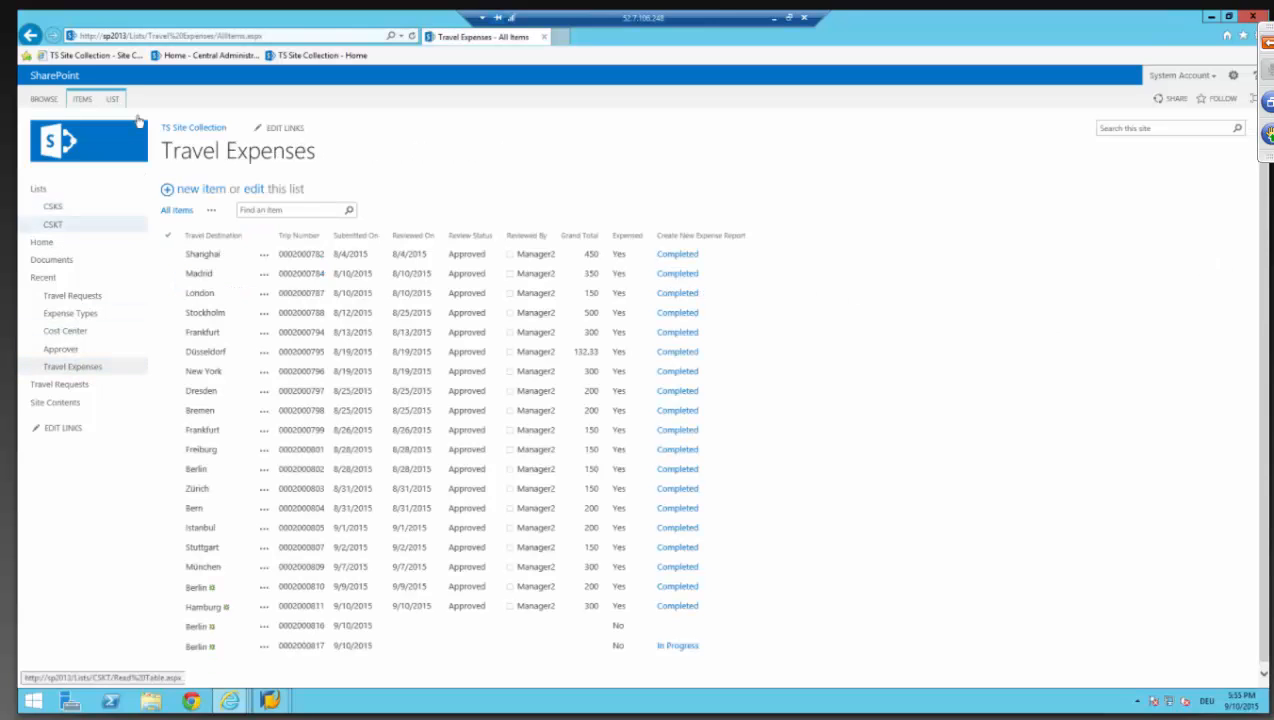
click(113, 101)
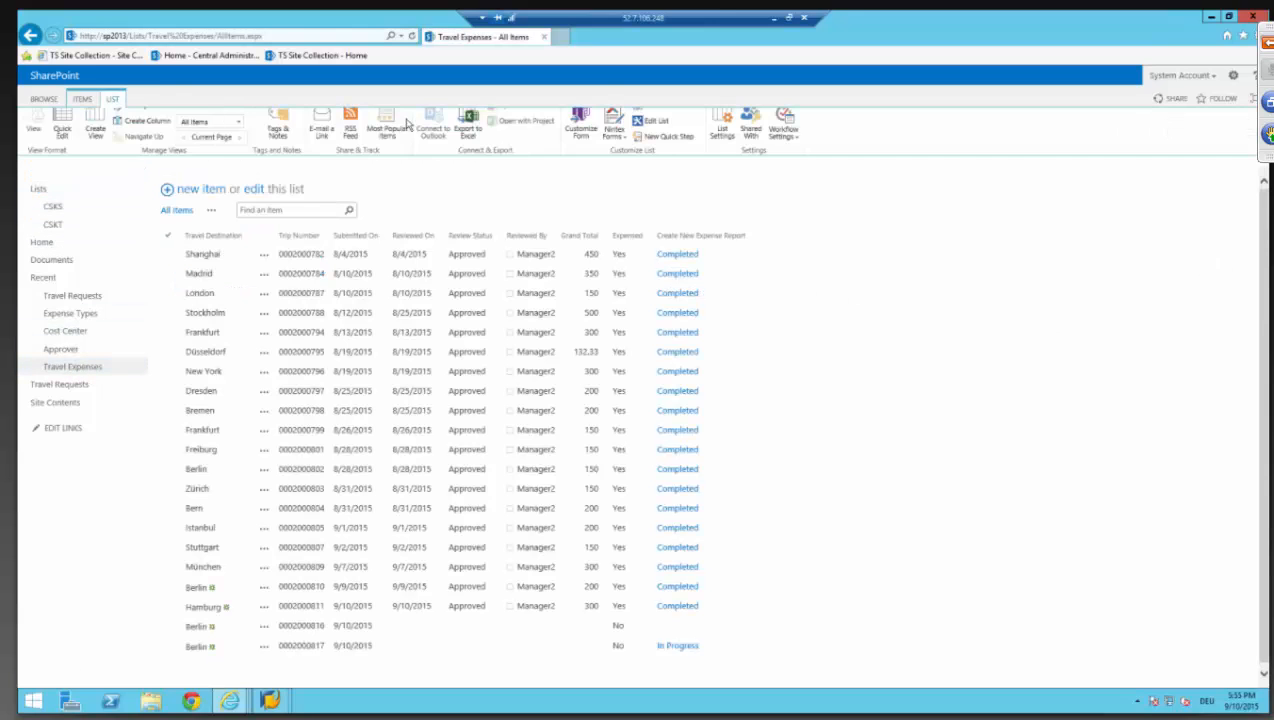
click(790, 144)
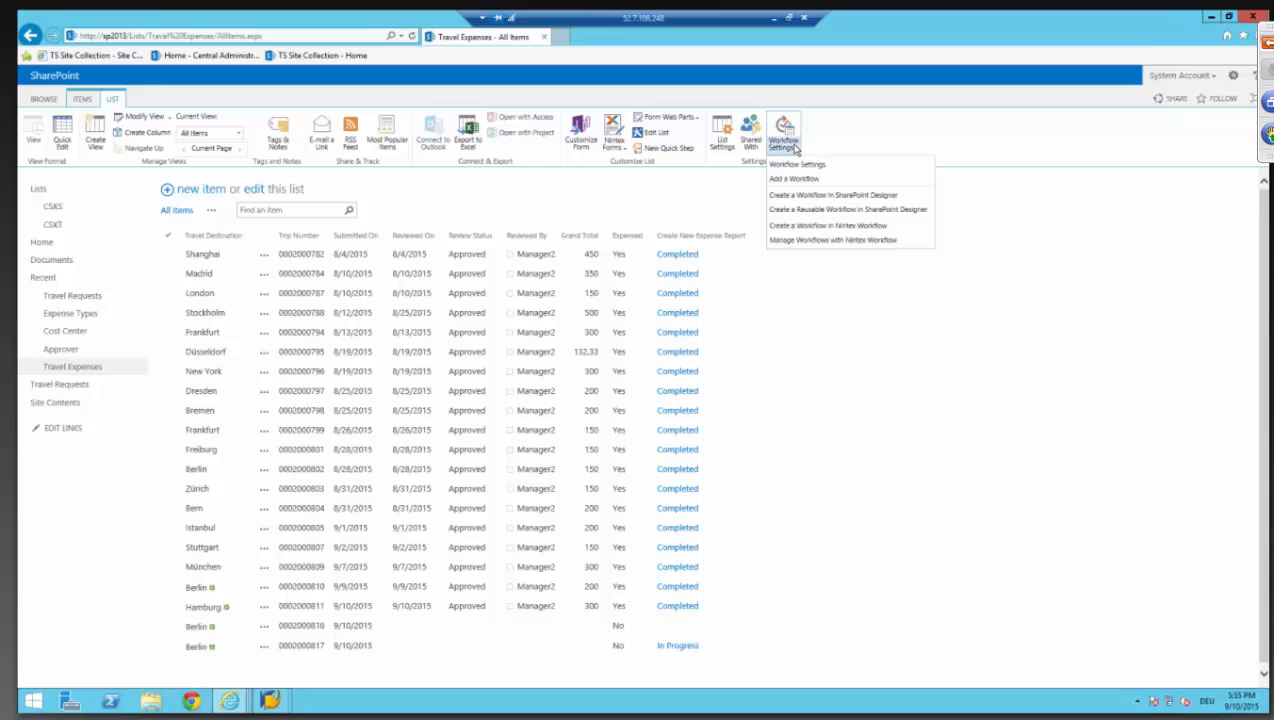
click(803, 241)
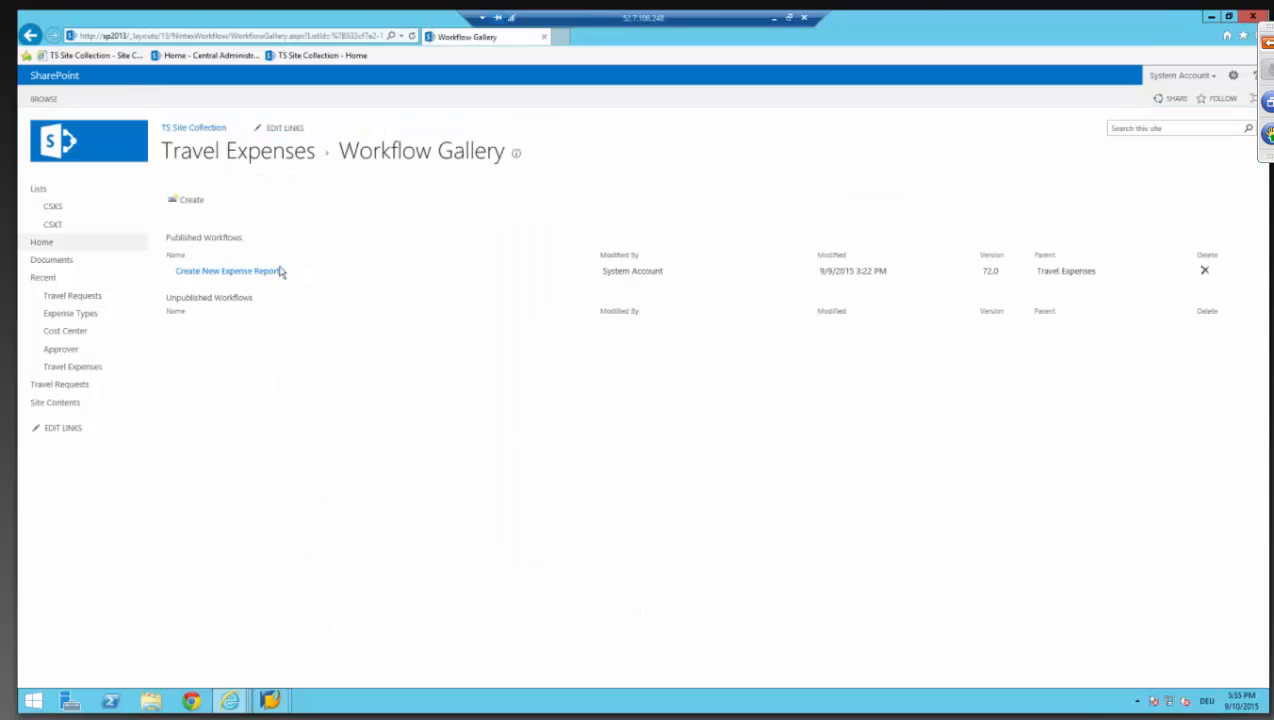
click(261, 272)
click(321, 274)
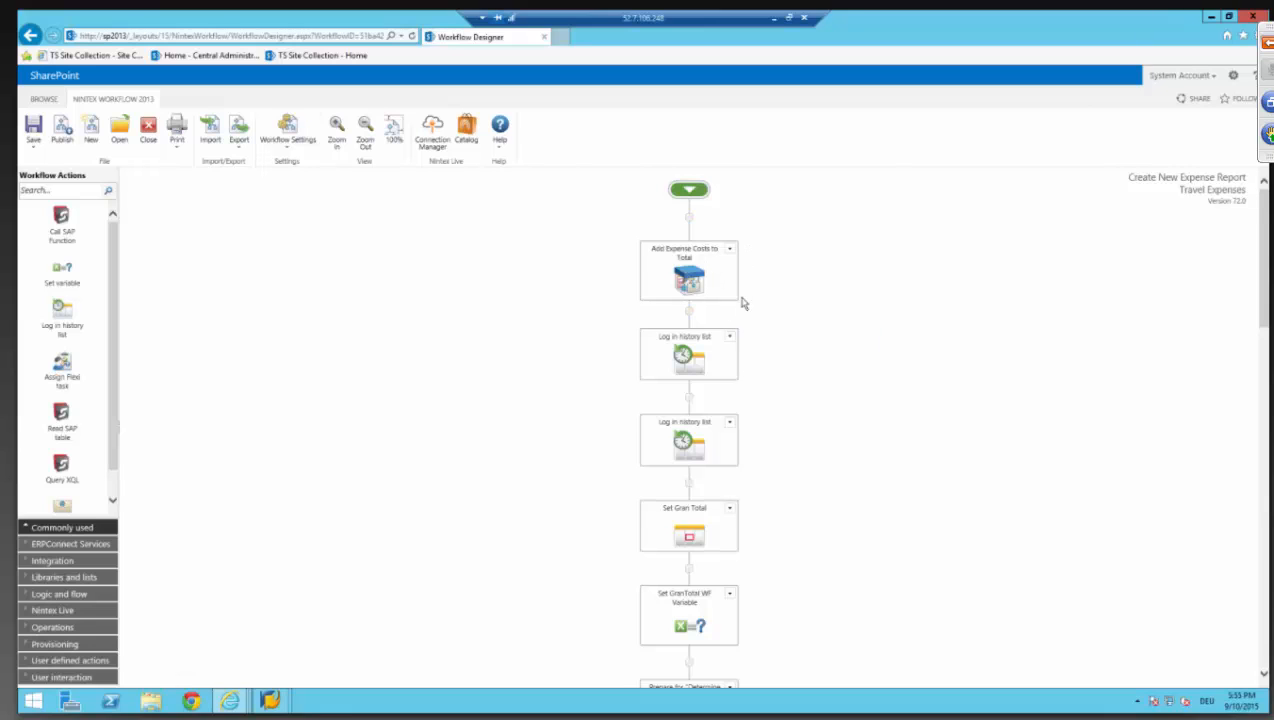
- Scroll down and inspect the info boxes of Modify Trip, Check Trip Number, Check Alternative Cost Assignment and Create Trip in SAP
scroll(742, 304, down, 2)
scroll(737, 266, down, 6)
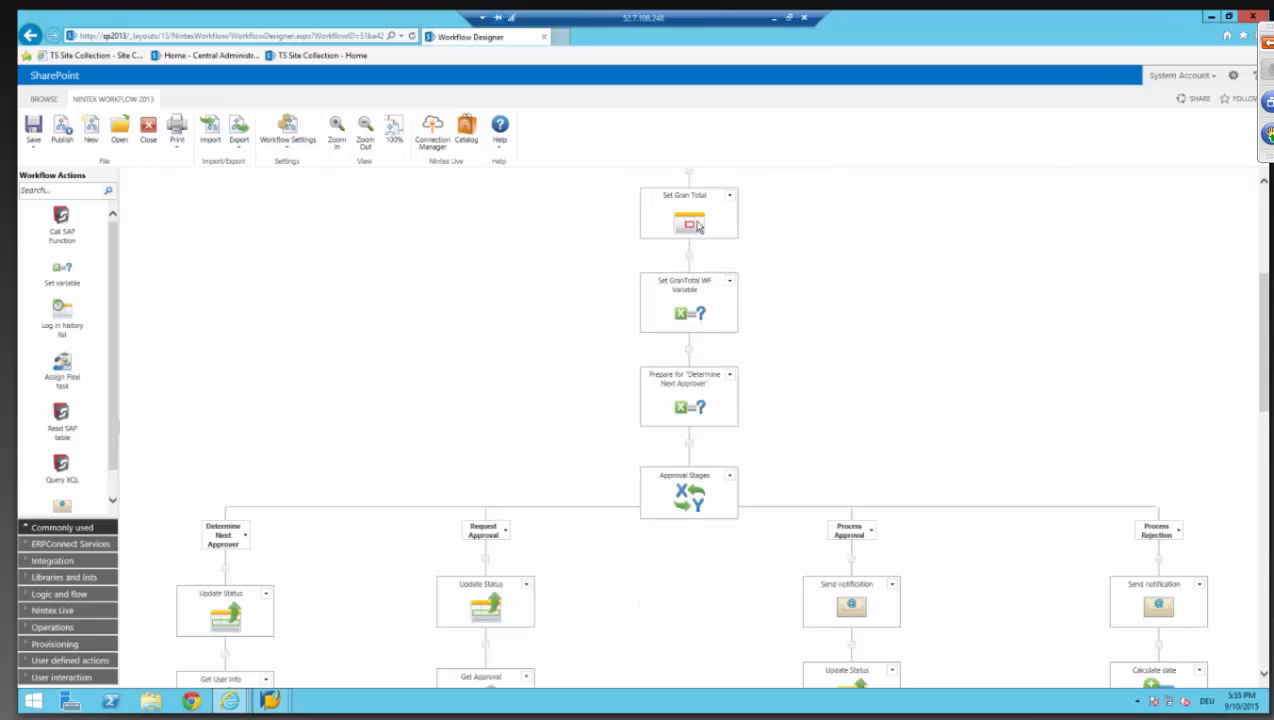
mouse_move(690, 208)
scroll(446, 418, down, 6)
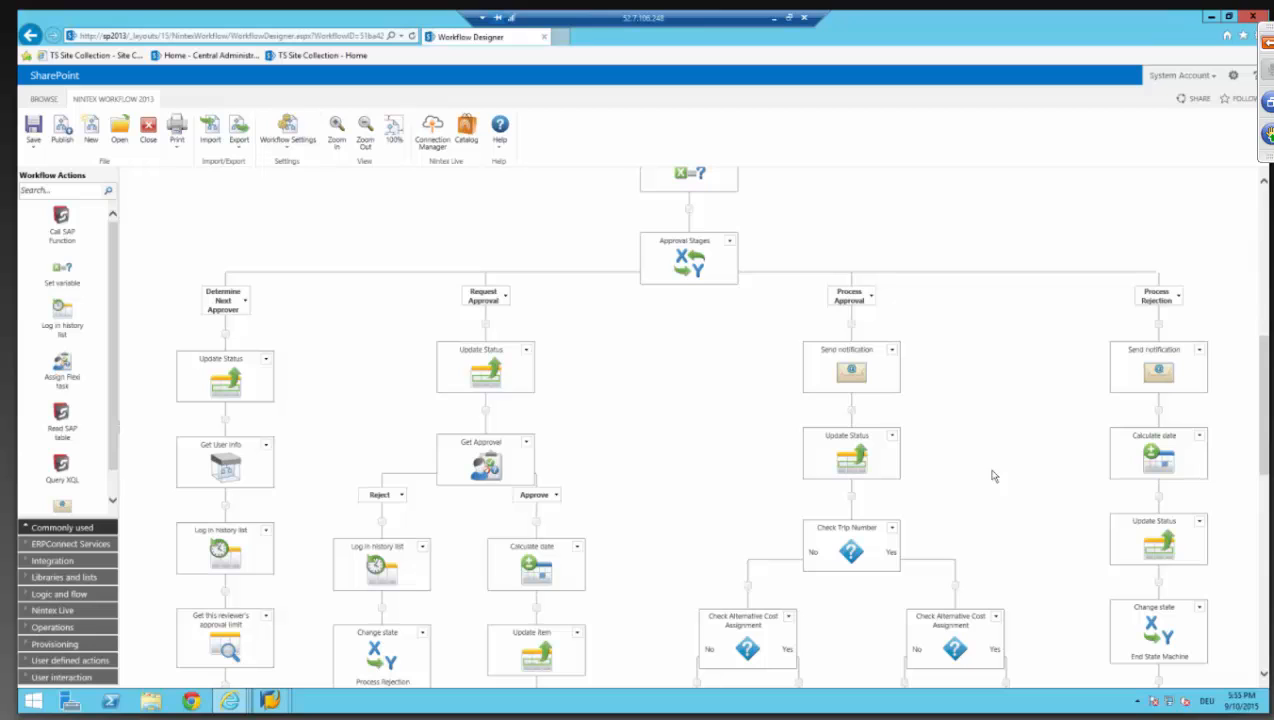
scroll(1017, 497, down, 2)
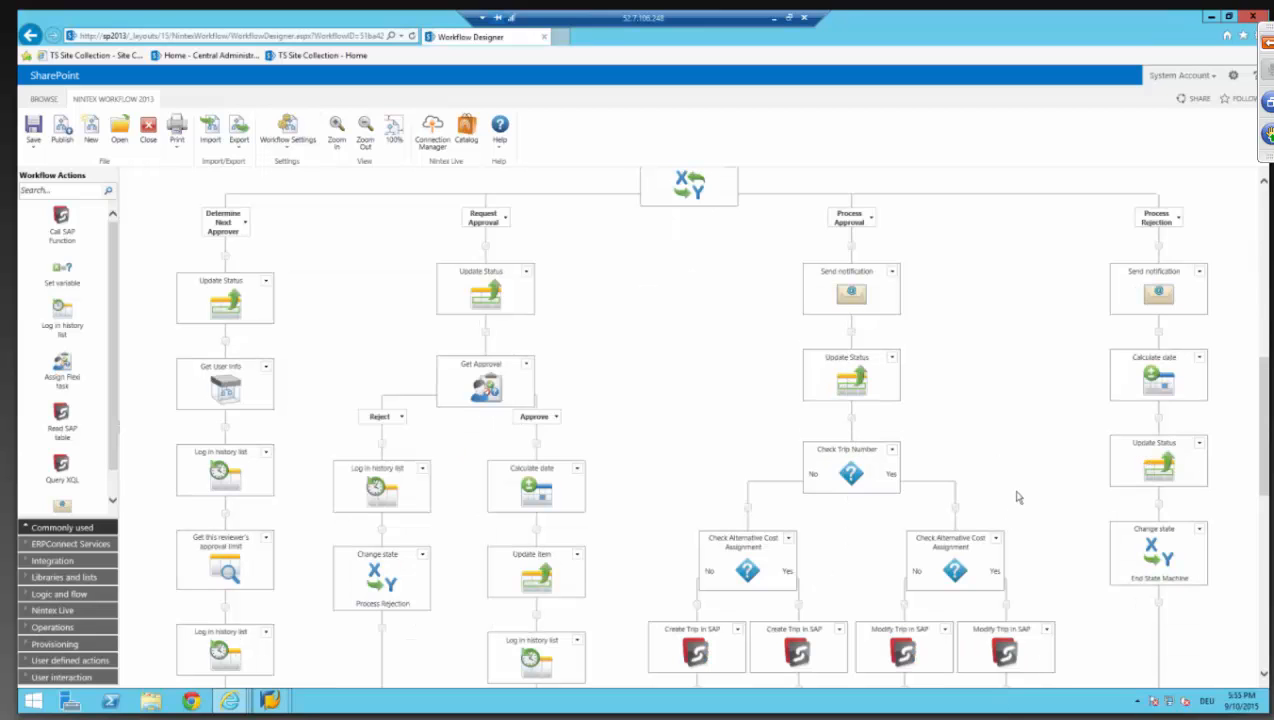
scroll(886, 328, down, 4)
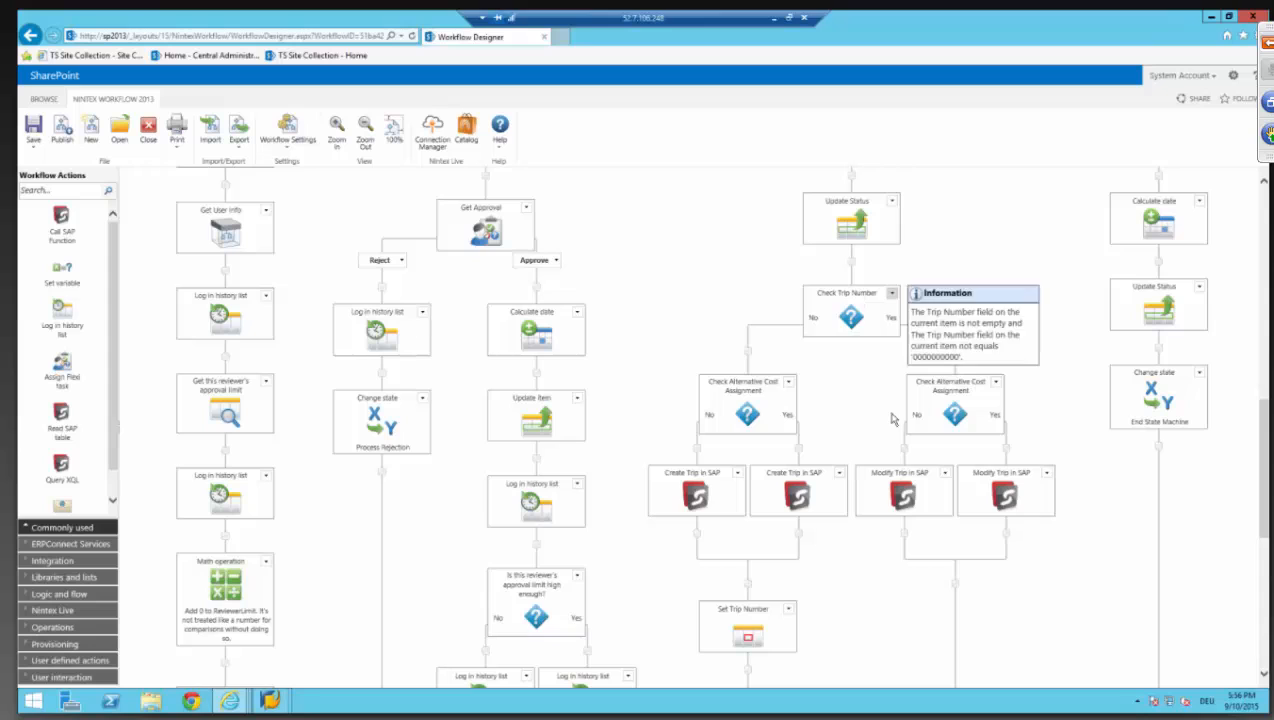
mouse_move(908, 487)
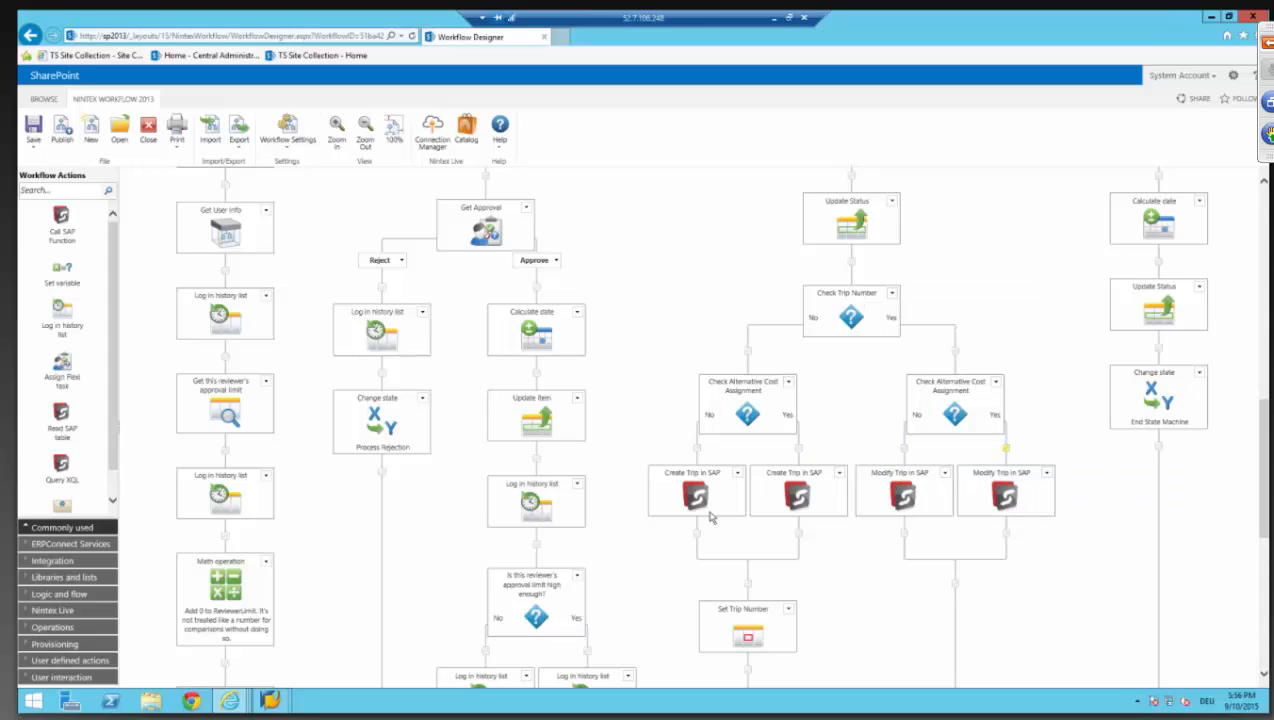
mouse_move(852, 305)
mouse_move(748, 405)
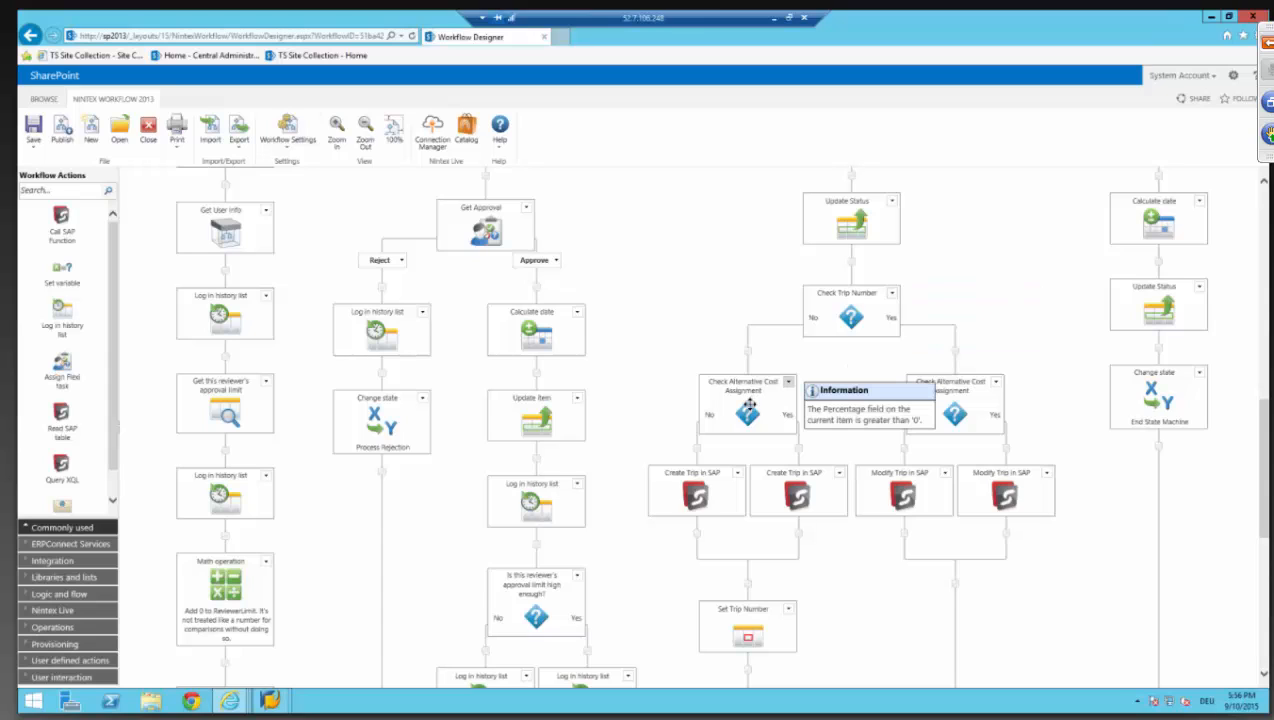
mouse_move(706, 497)
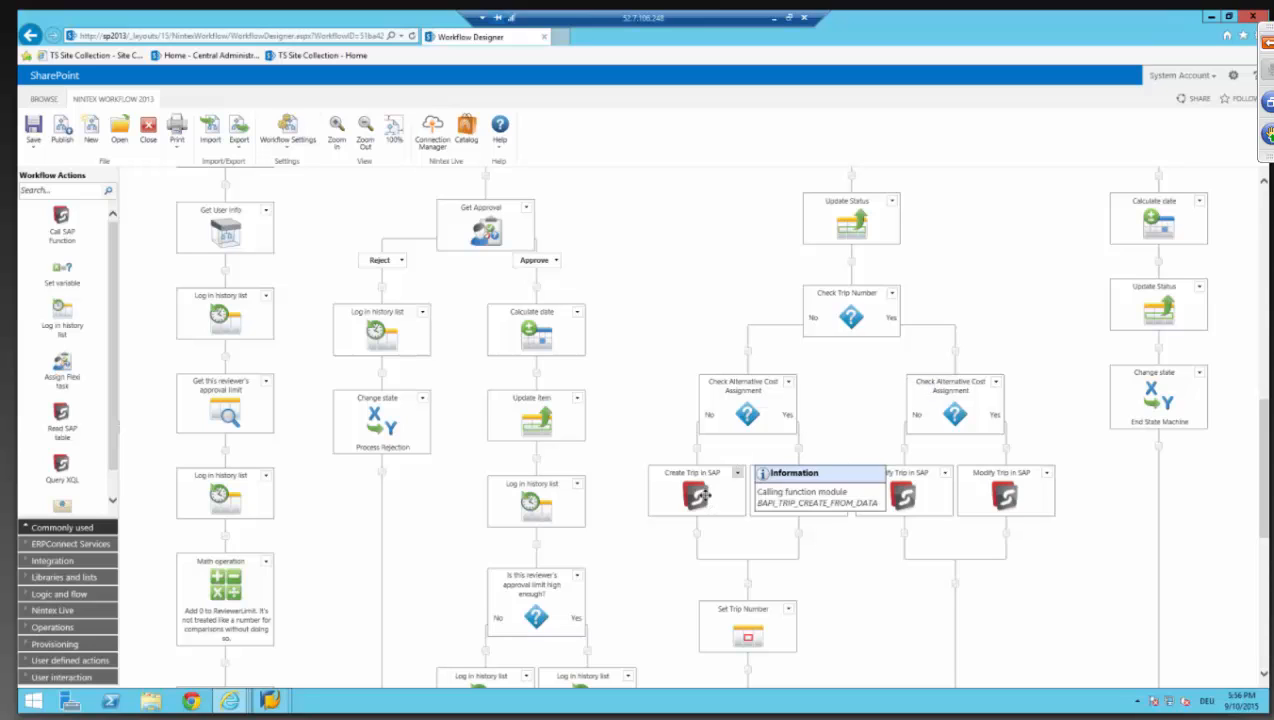
- Browse the Create Trip in SAP input parameters, then close the action and designer unchanged
double_click(706, 497)
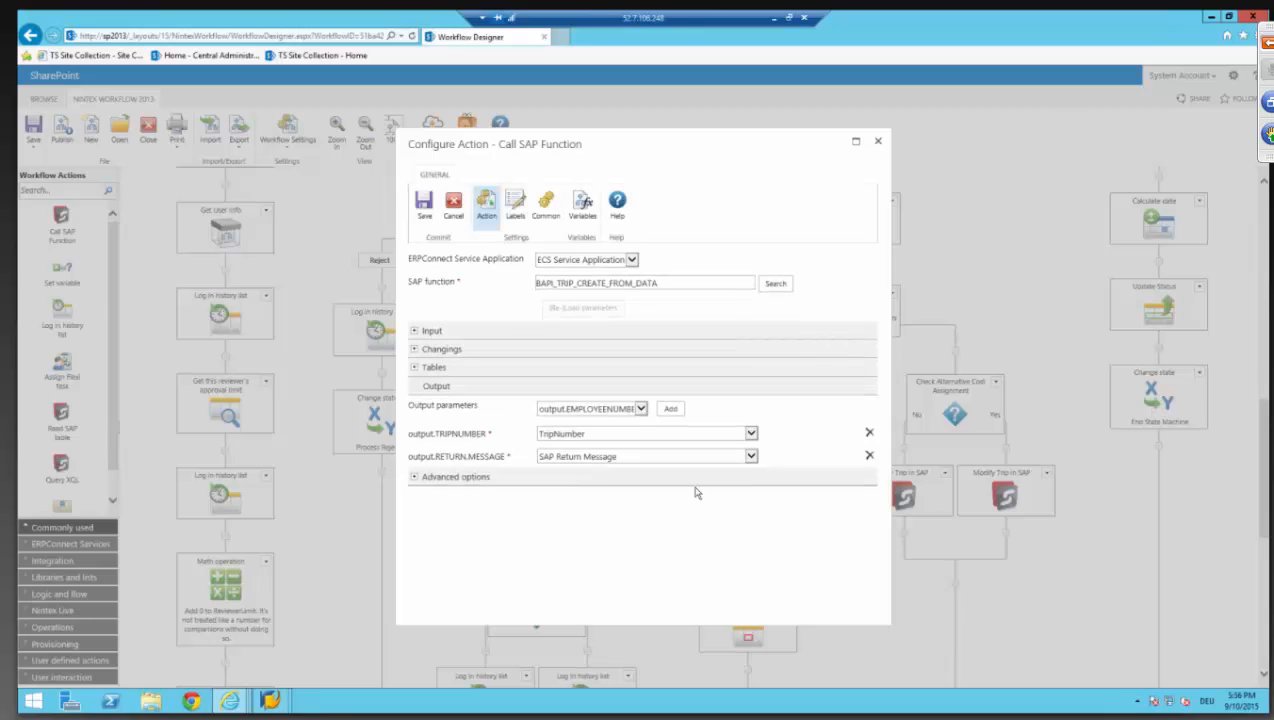
click(415, 333)
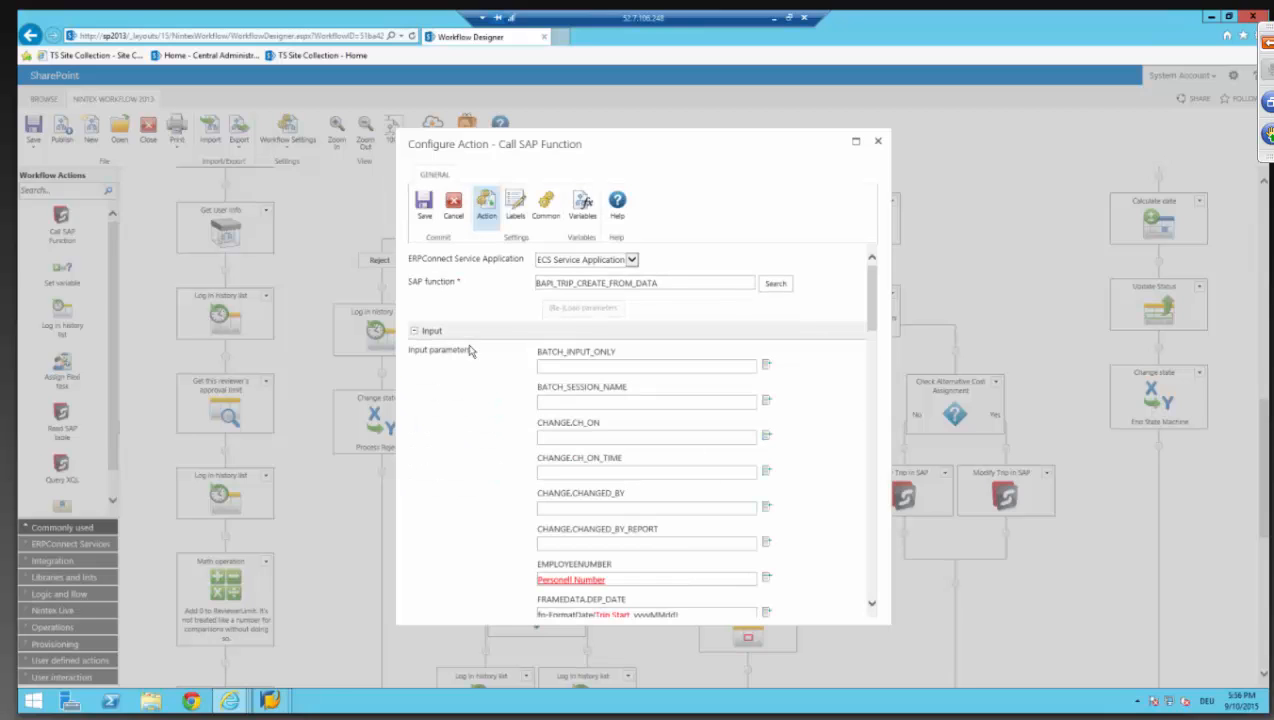
scroll(584, 349, down, 5)
scroll(584, 349, down, 3)
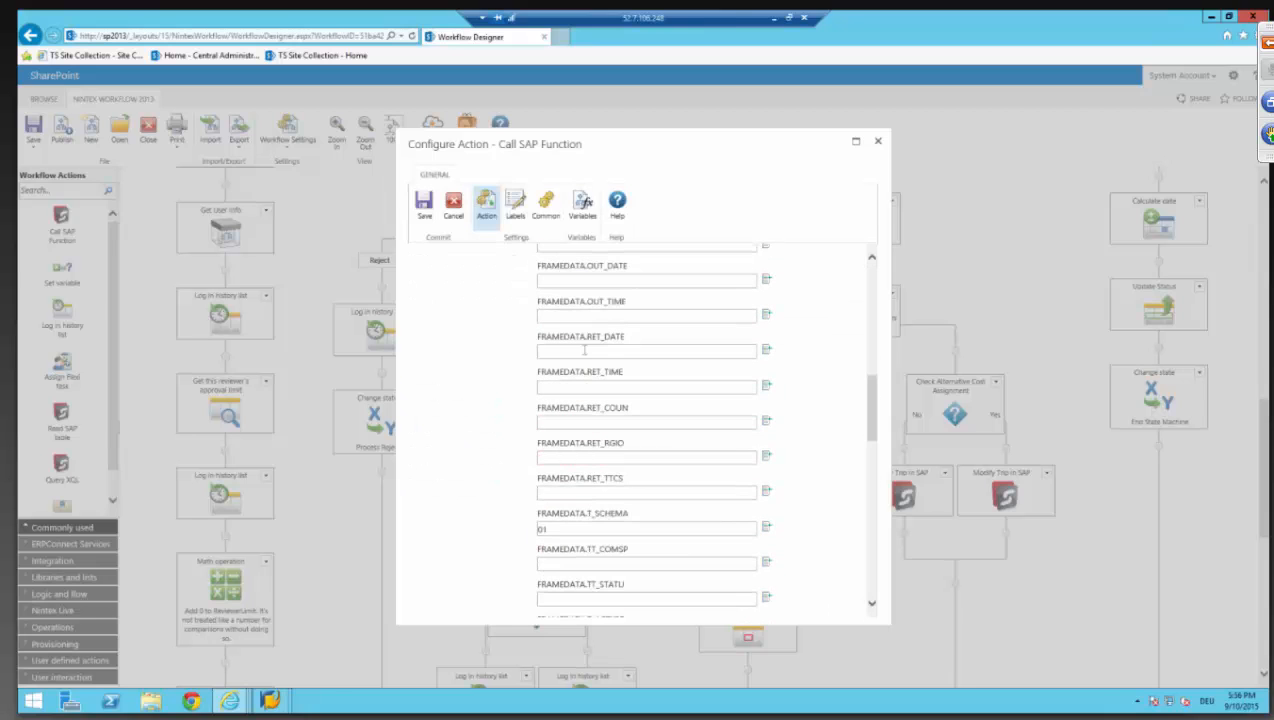
scroll(611, 361, down, 5)
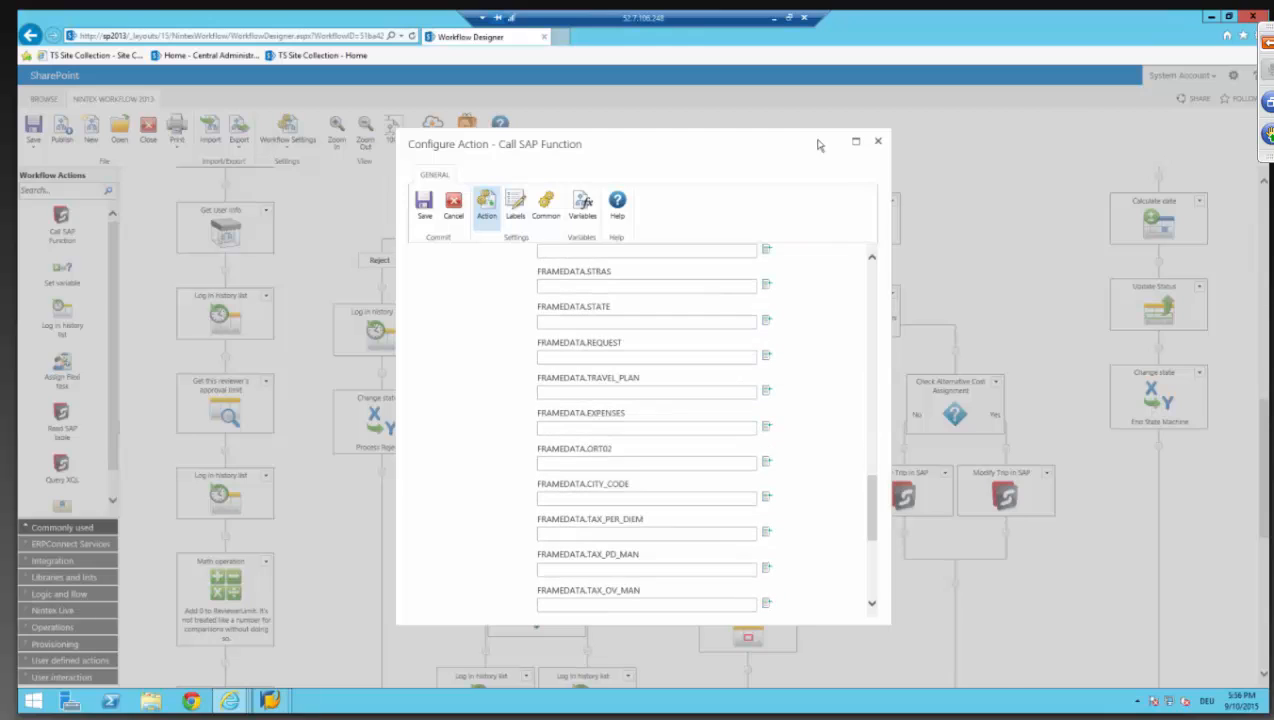
click(876, 143)
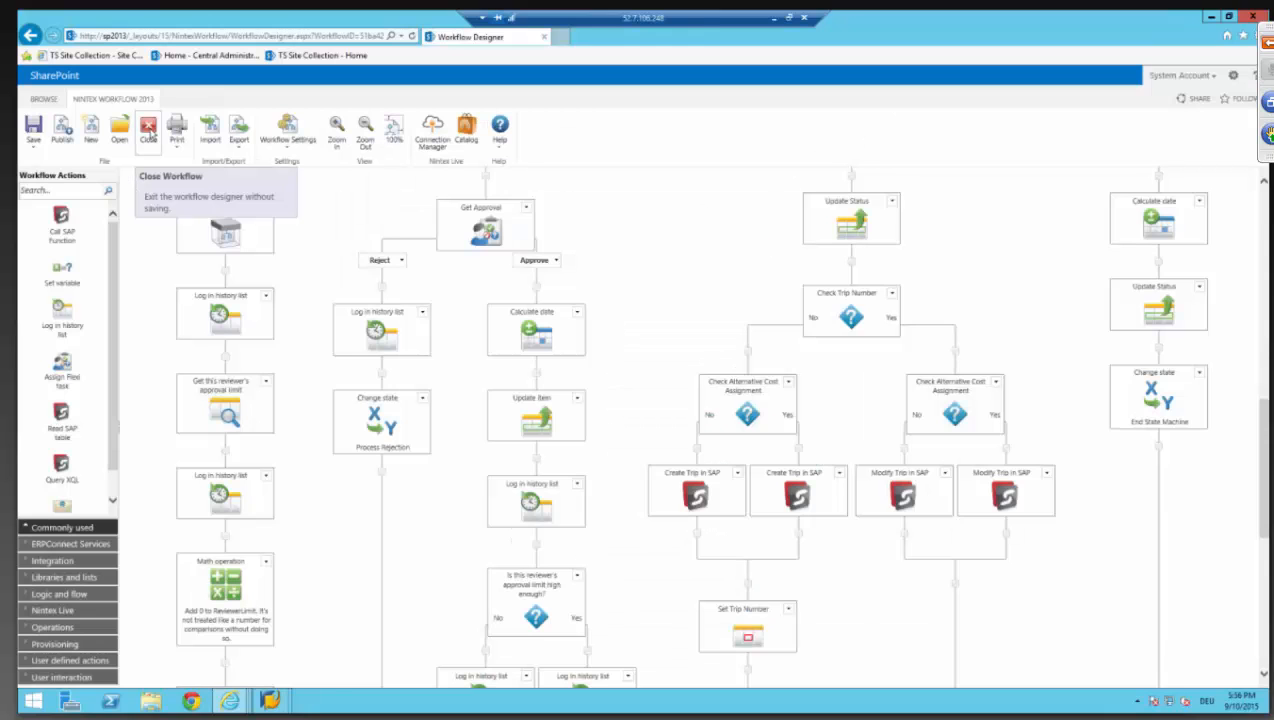
click(149, 132)
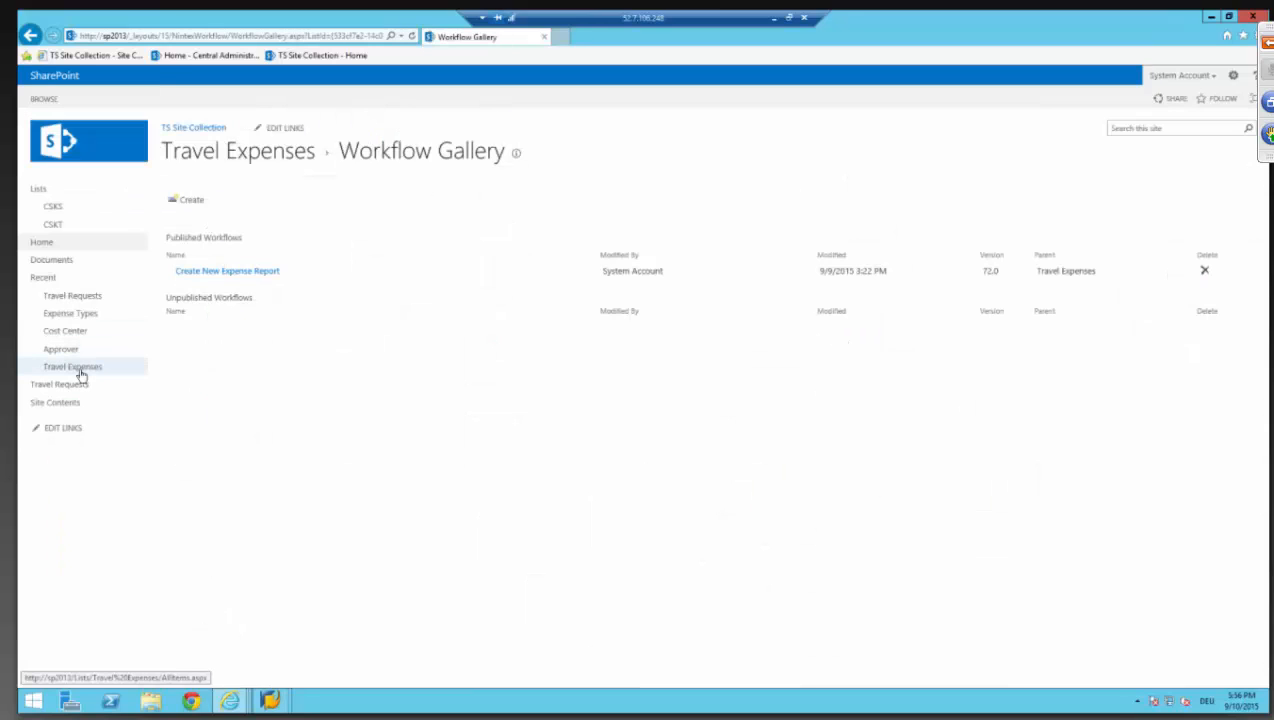
- Refresh Workflow Tasks and approve the new Approve Expense Report task for the Berlin trip
click(80, 369)
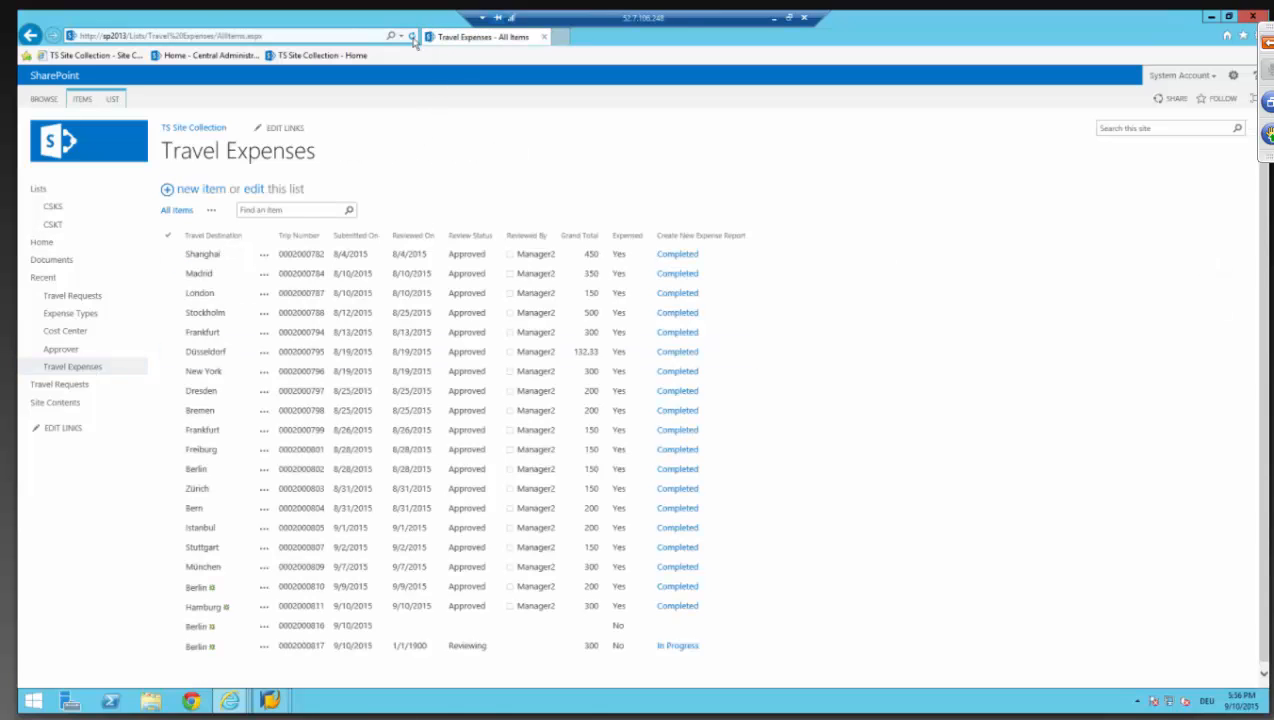
click(467, 646)
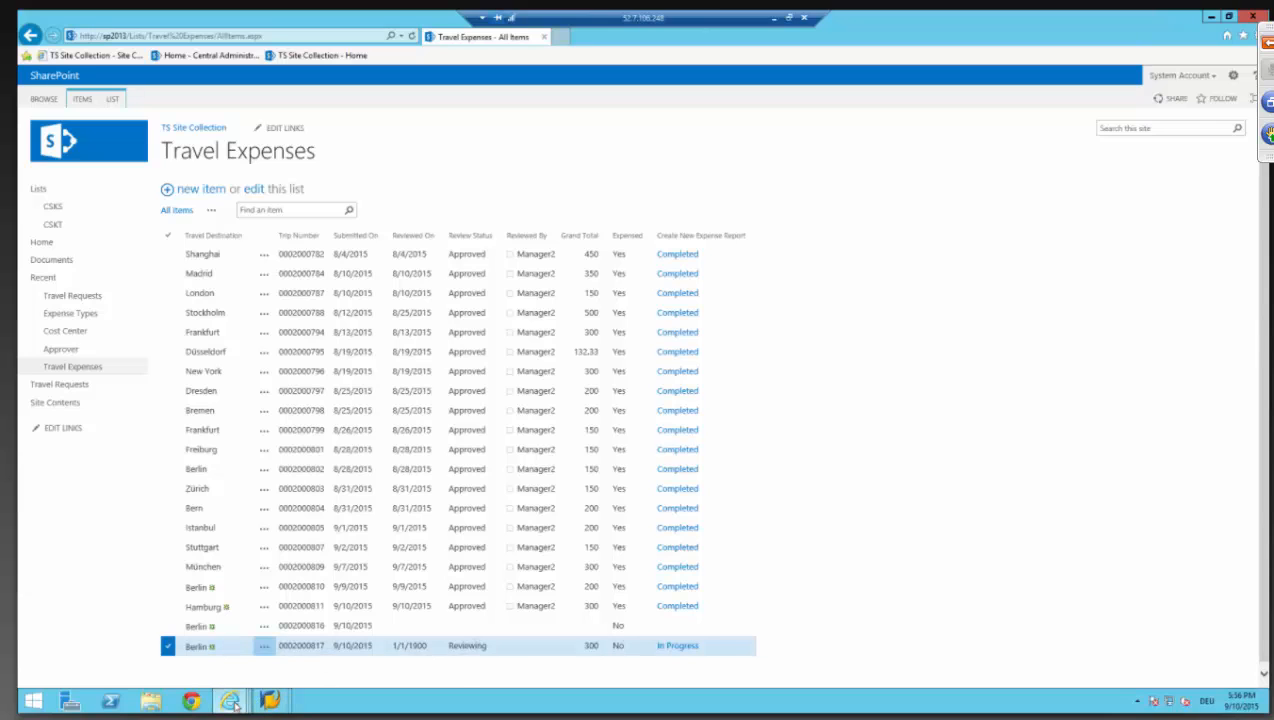
mouse_move(235, 705)
click(415, 657)
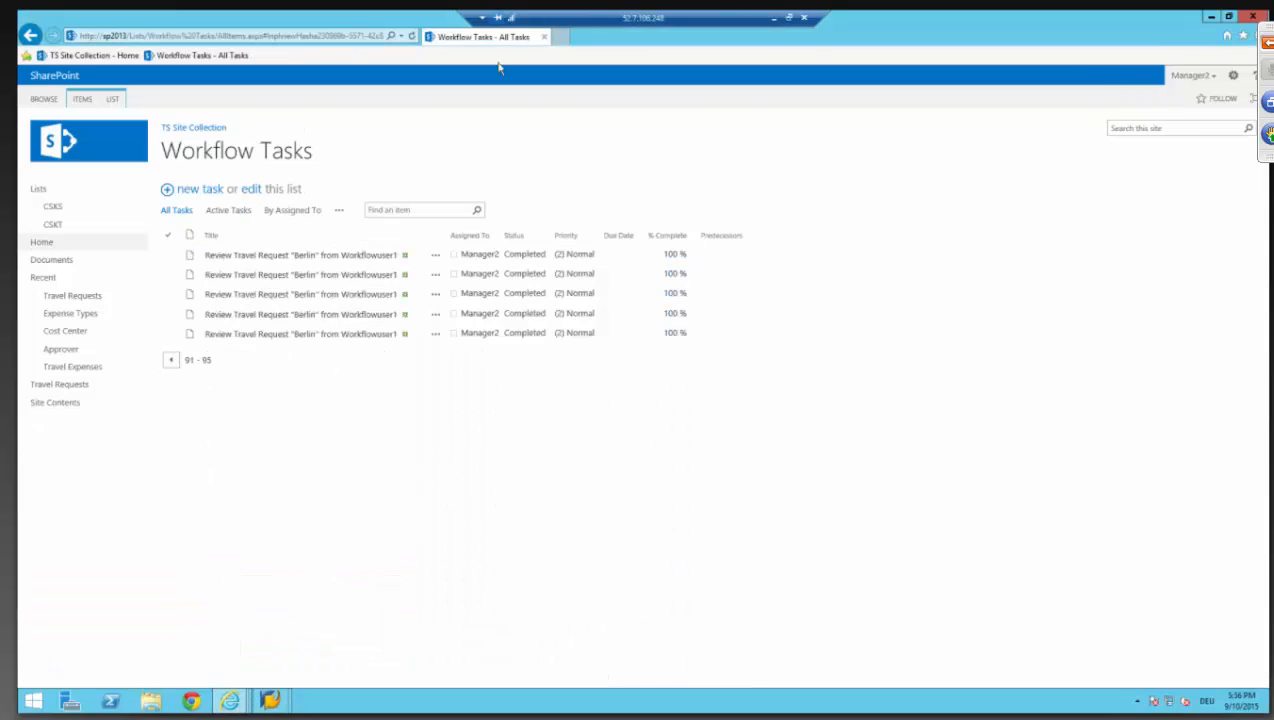
click(411, 36)
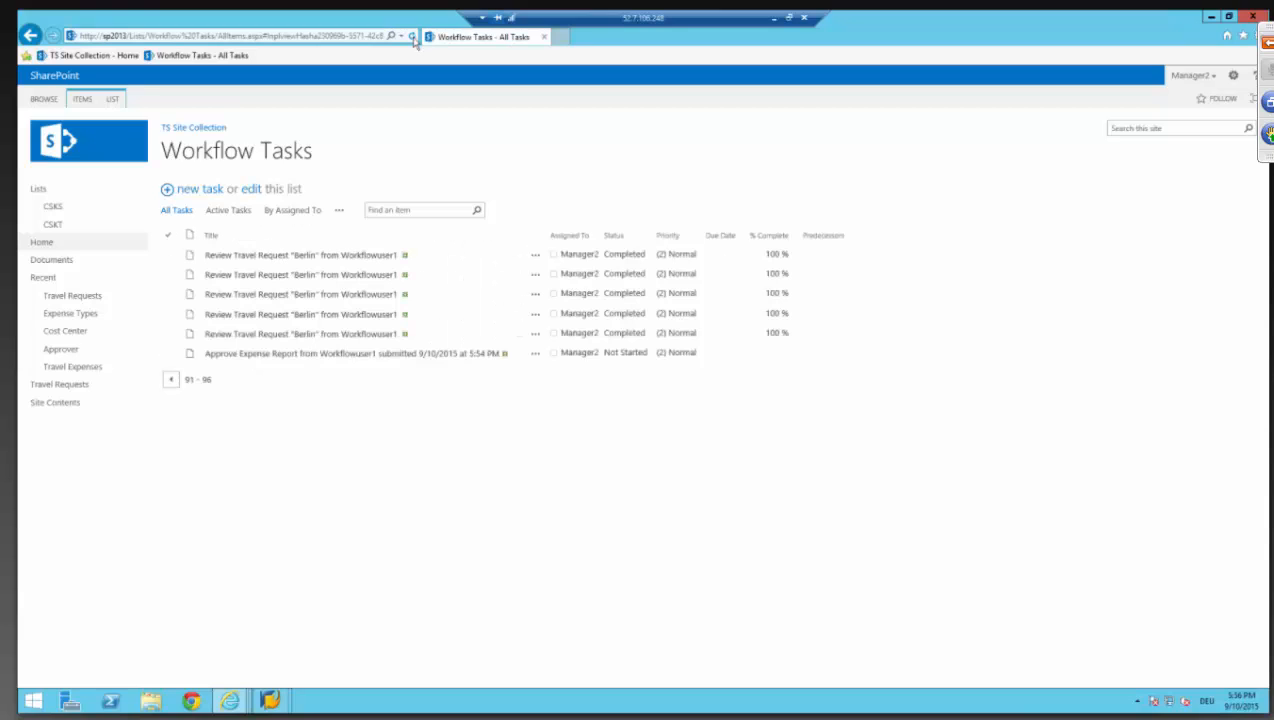
click(414, 355)
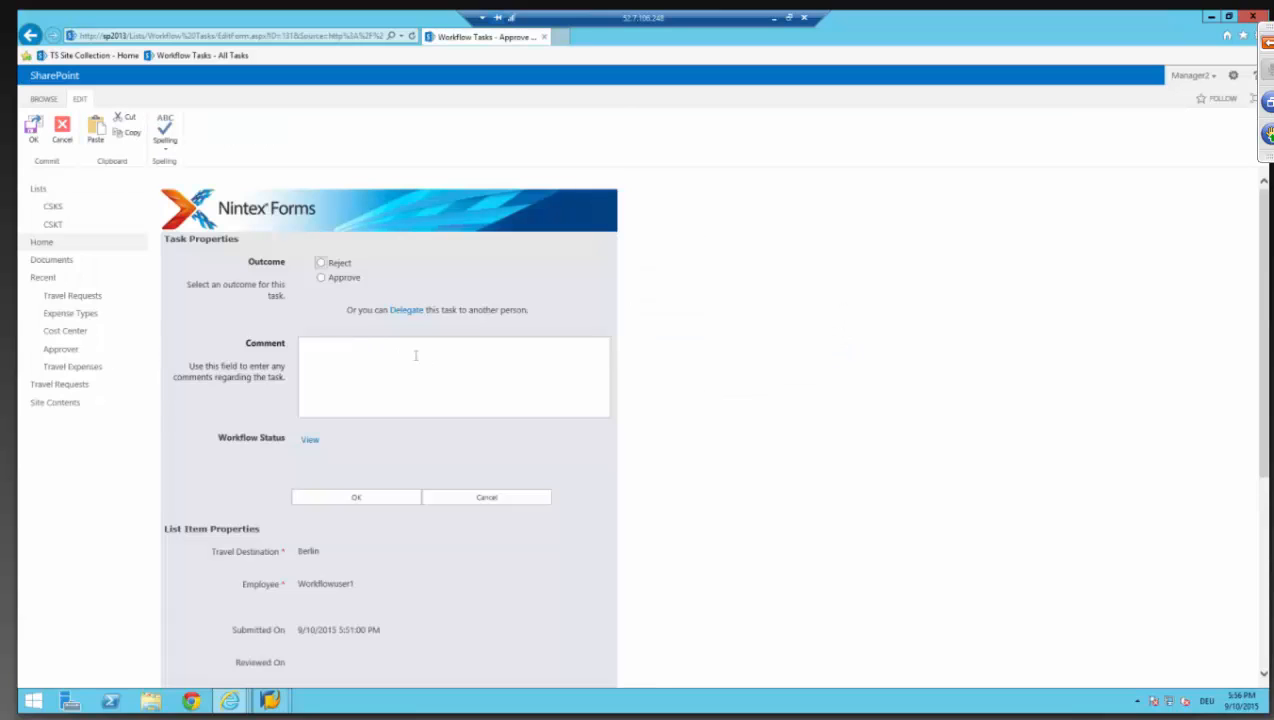
click(321, 277)
click(398, 505)
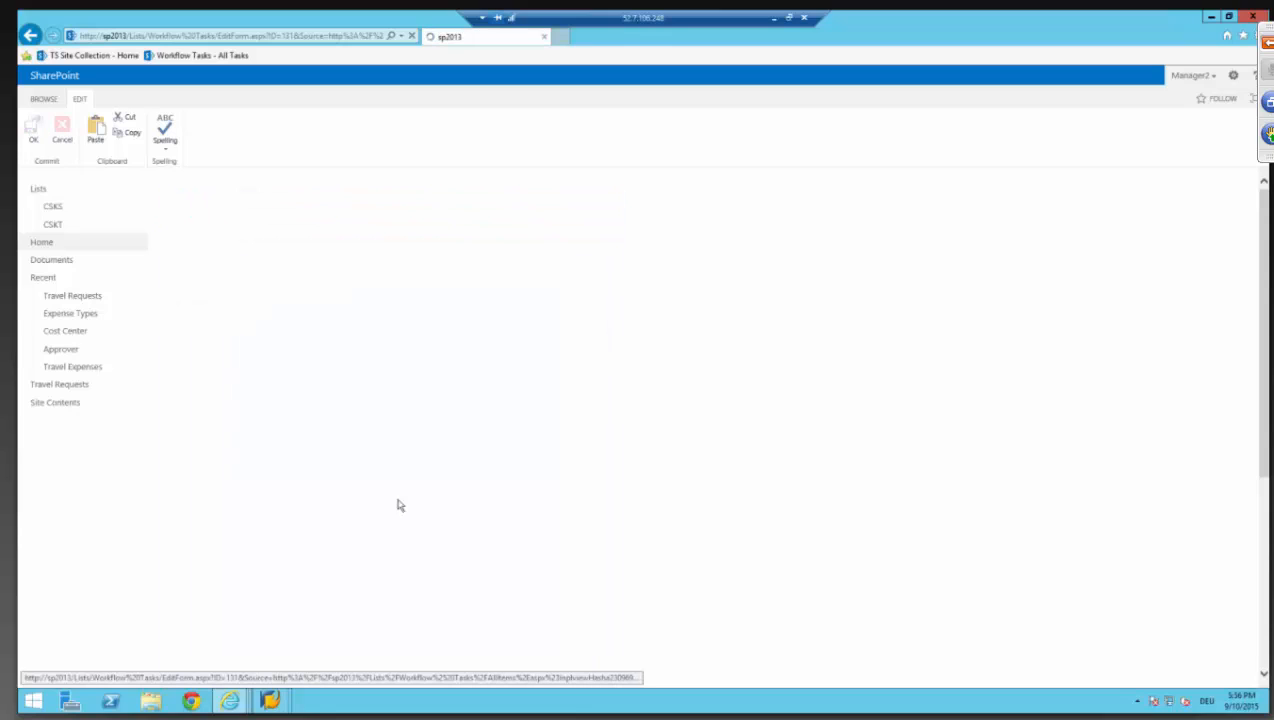
- Back out of the SAP travel request twice to SAP Easy Access, then show the Travel Expenses list
mouse_move(227, 703)
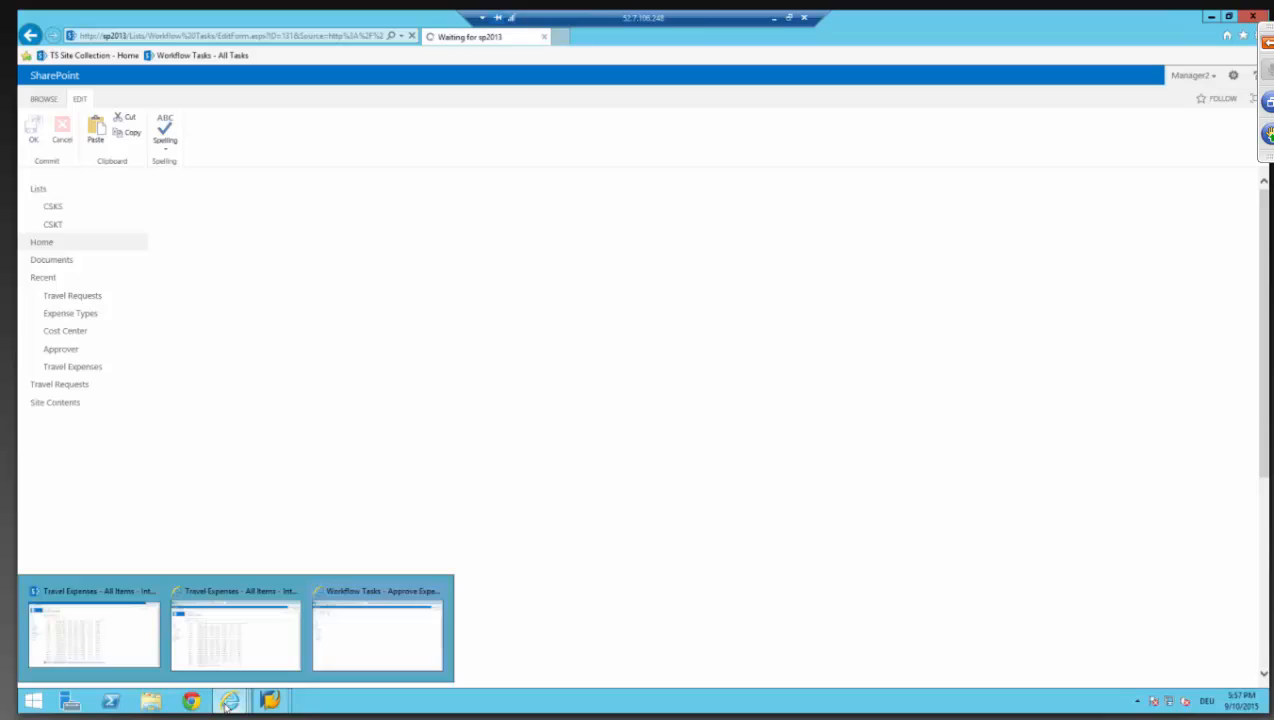
mouse_move(268, 701)
click(340, 625)
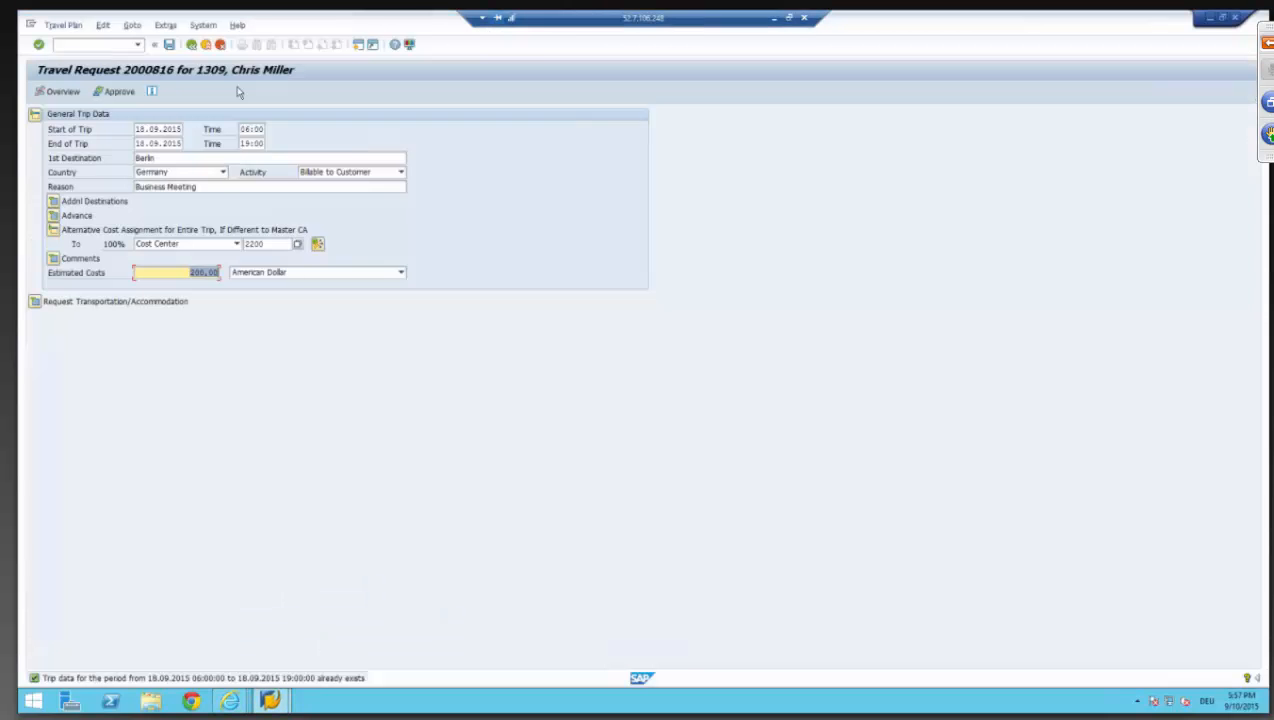
click(191, 46)
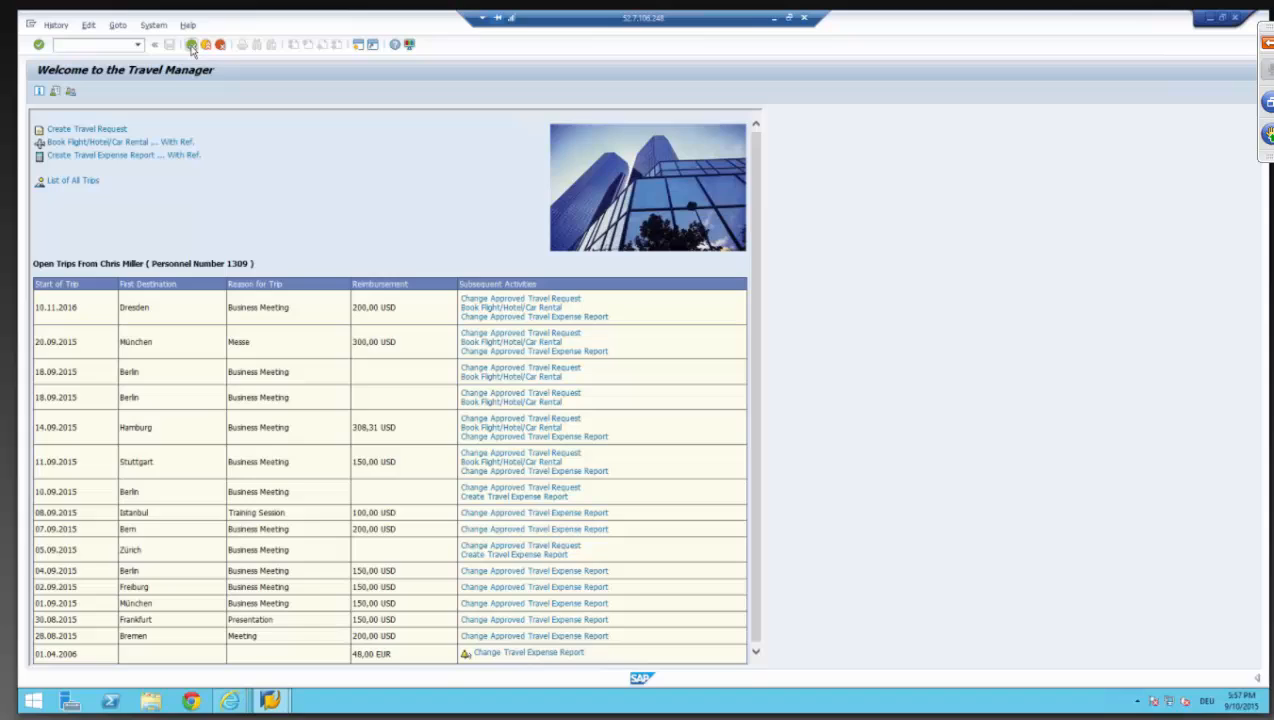
click(191, 45)
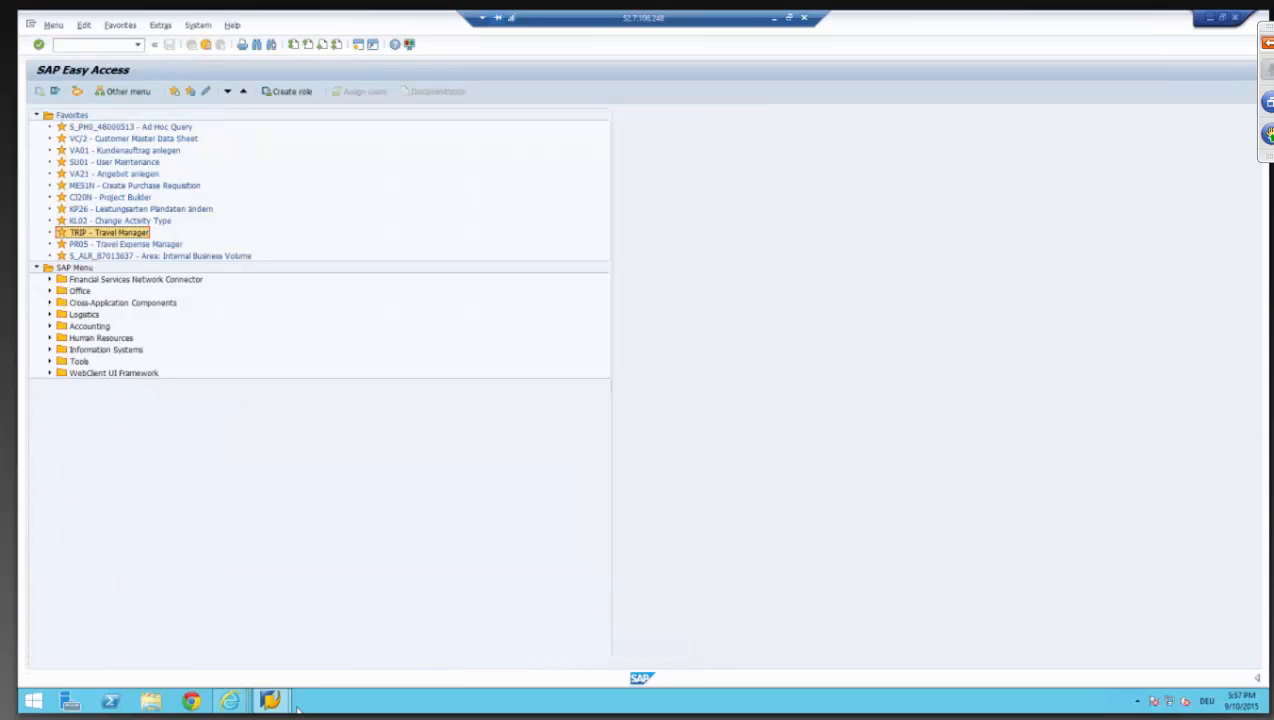
mouse_move(232, 702)
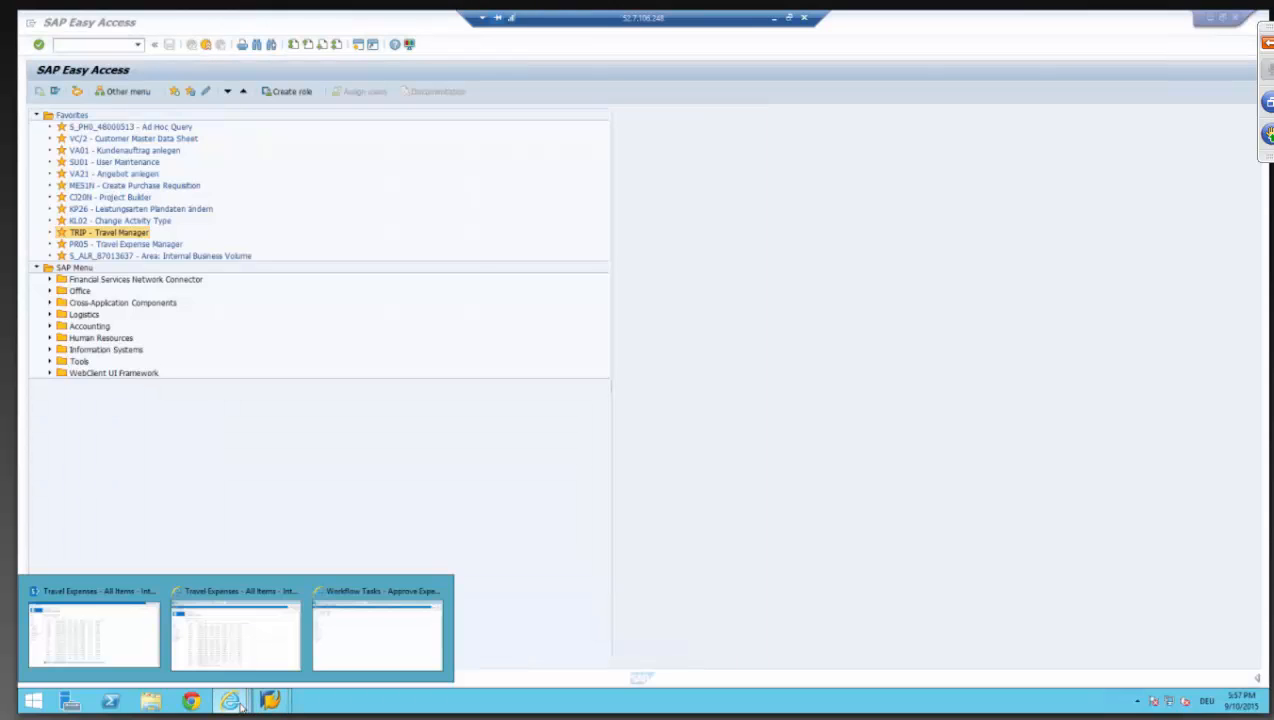
click(257, 655)
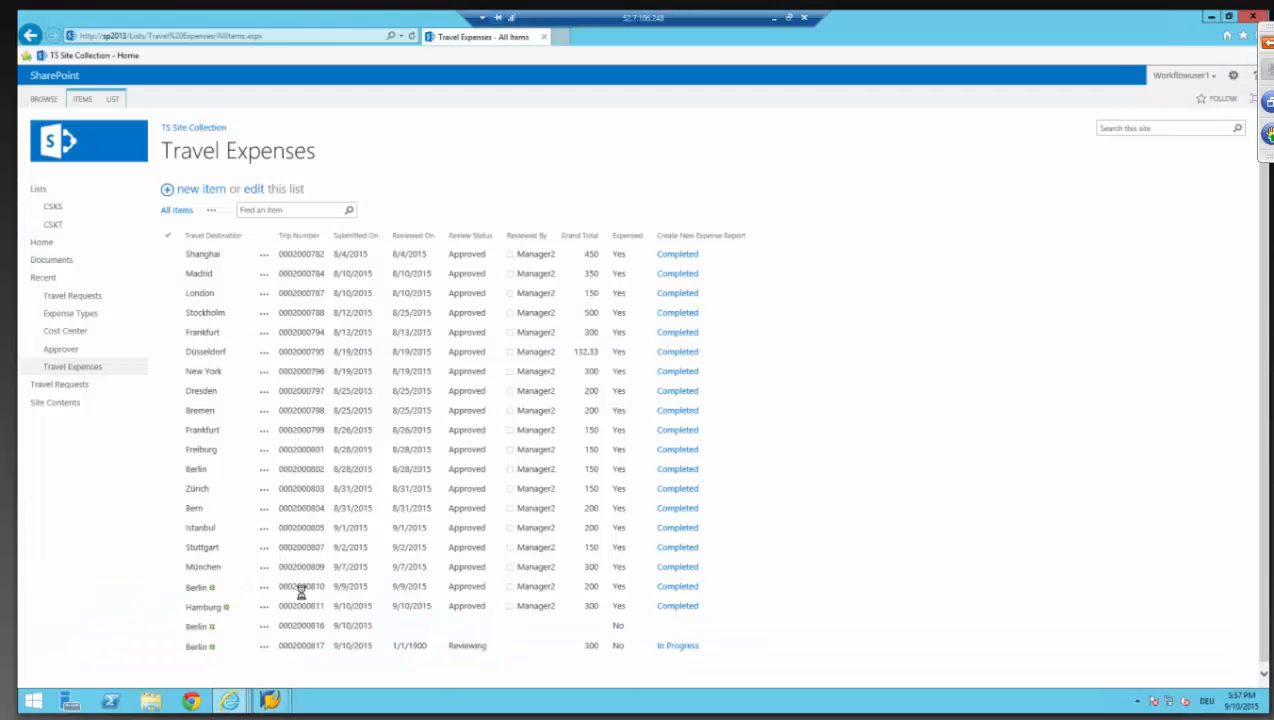
click(412, 36)
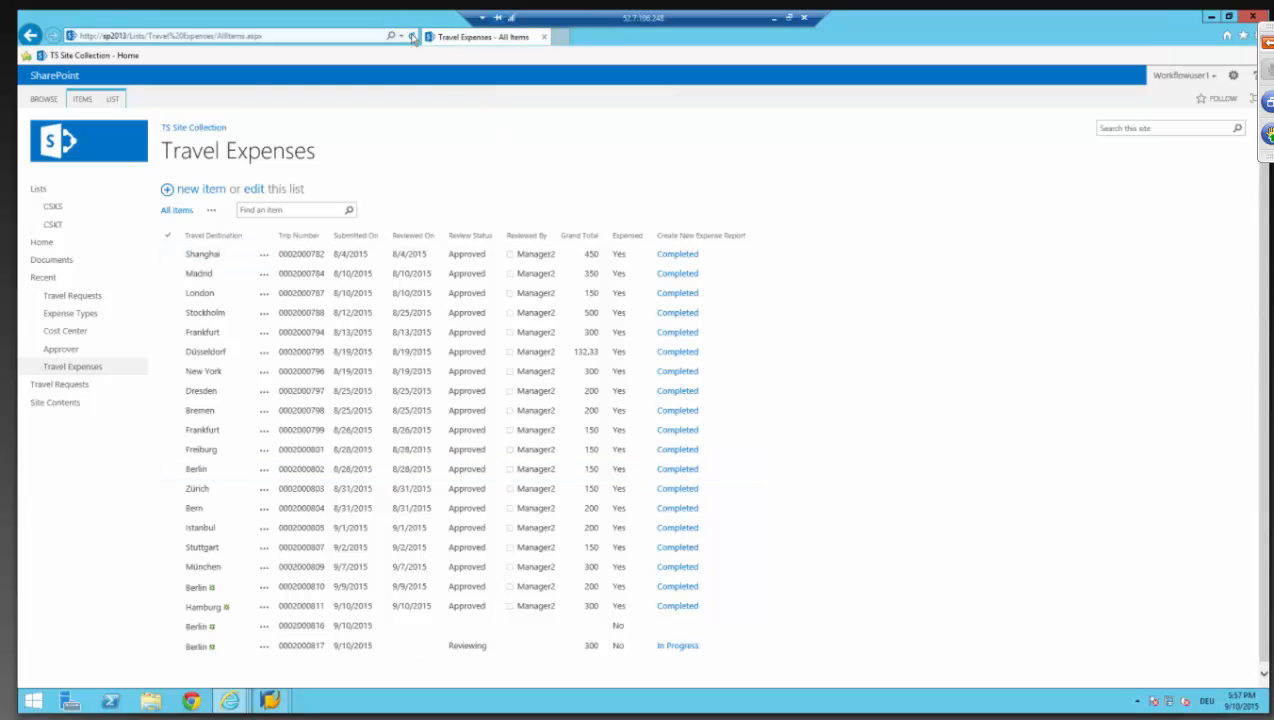
click(412, 36)
click(412, 36)
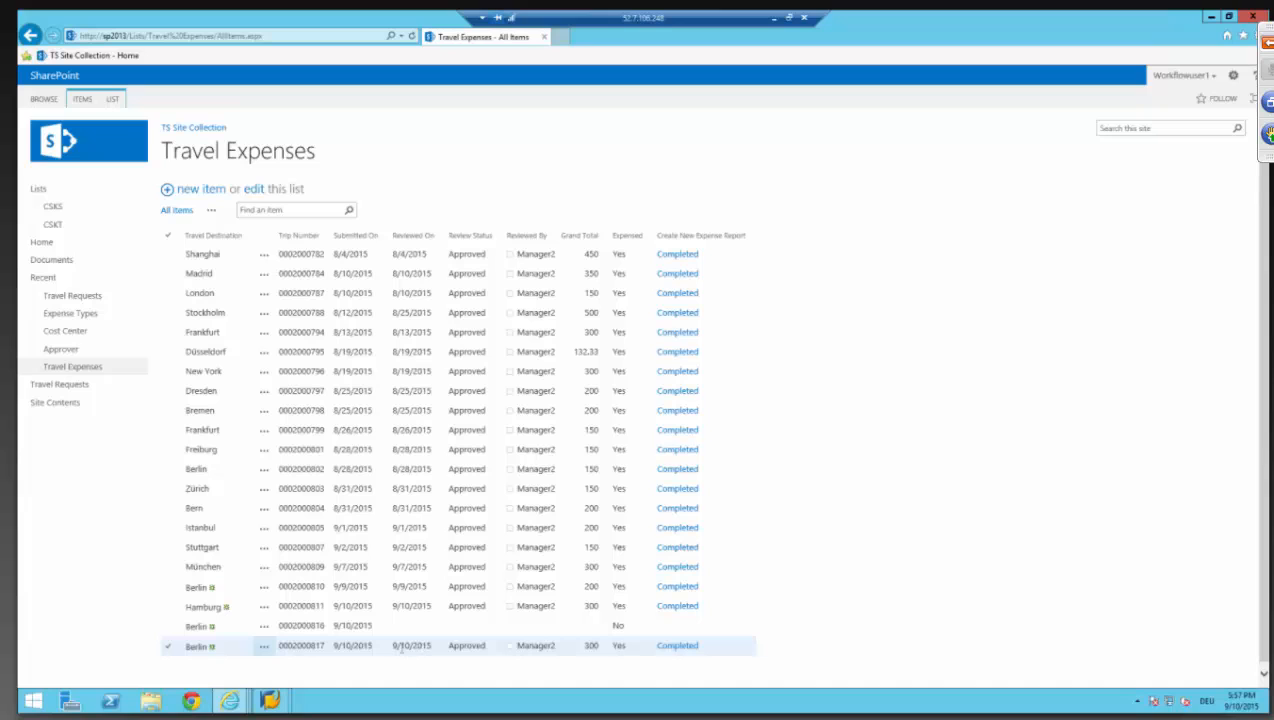
click(350, 645)
mouse_move(285, 704)
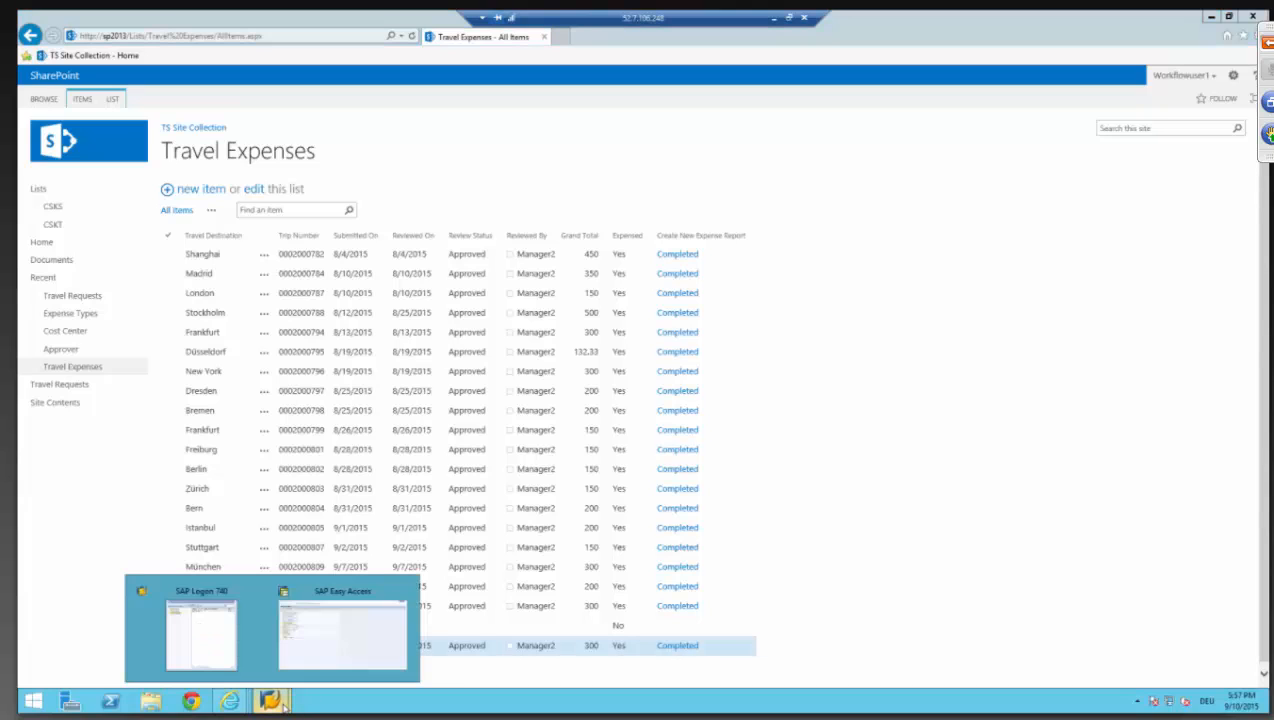
click(337, 648)
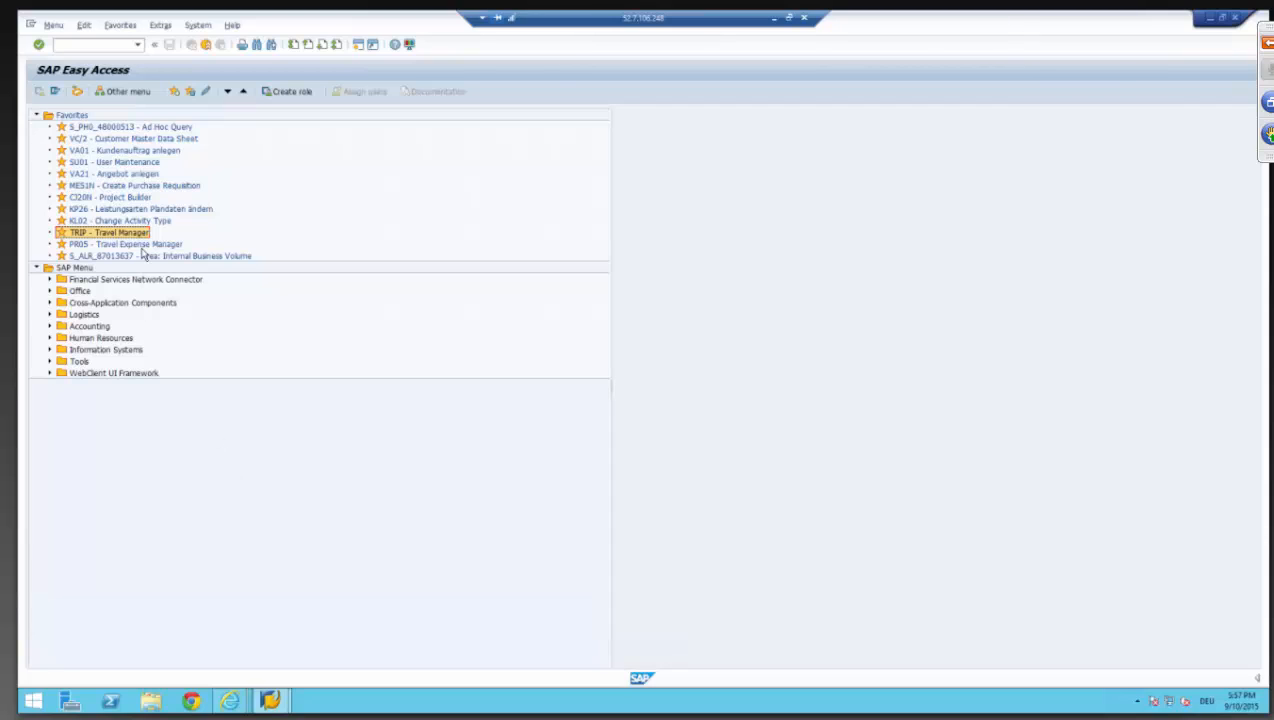
click(142, 248)
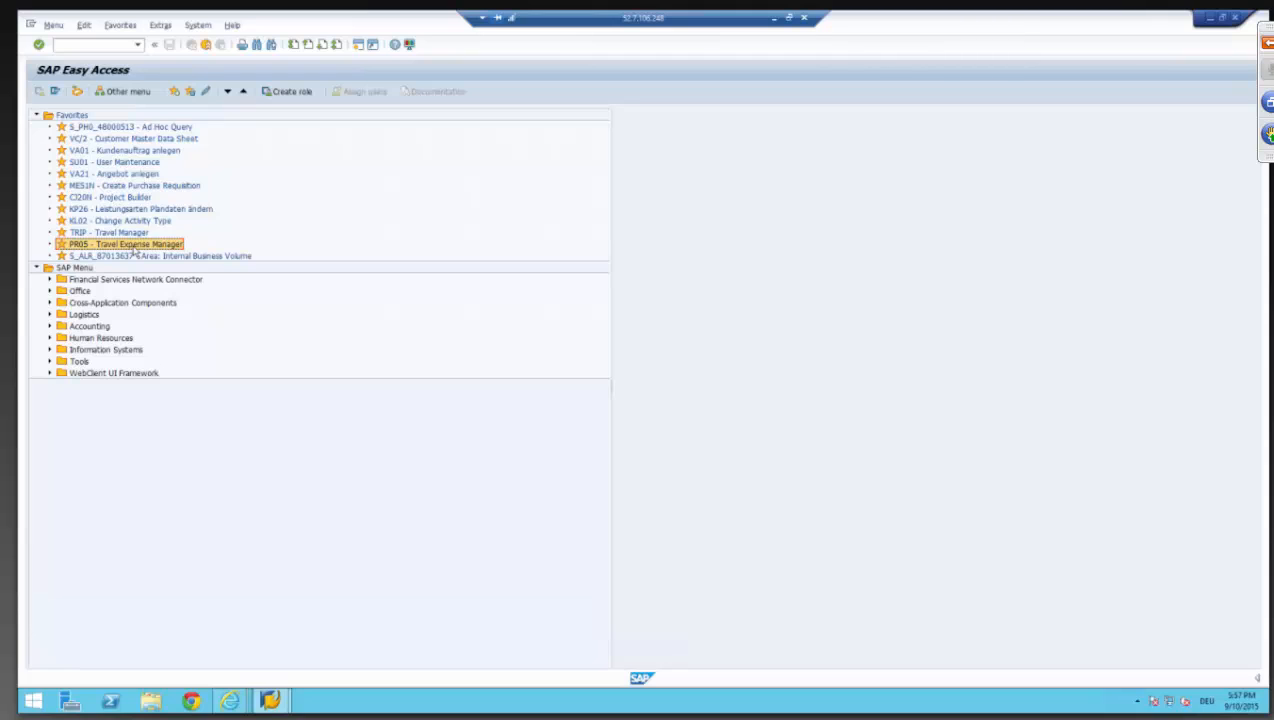
double_click(134, 249)
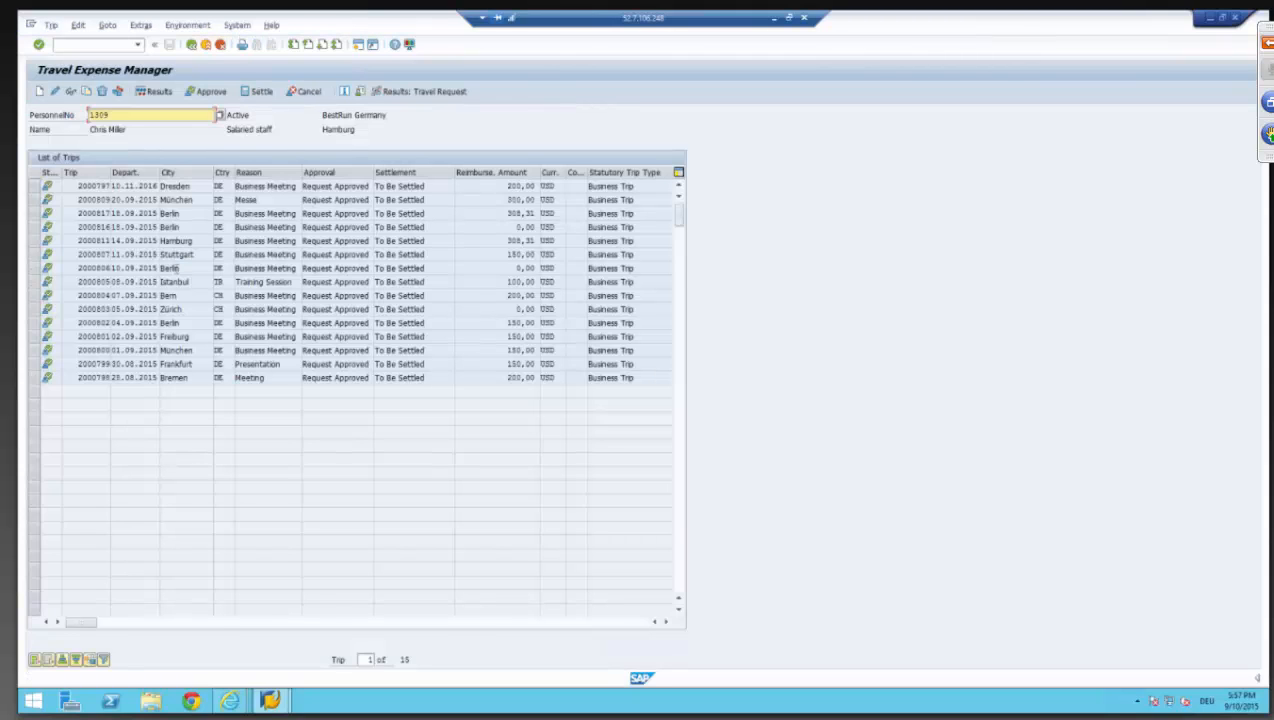
click(194, 216)
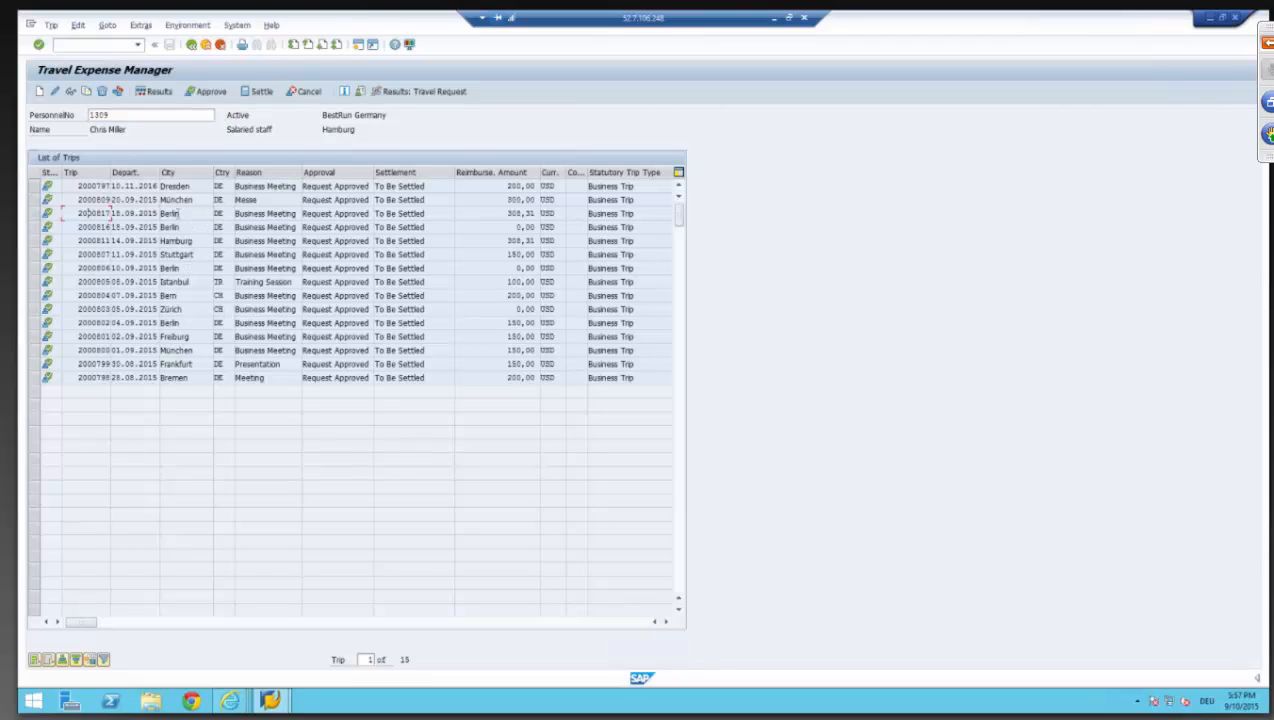
double_click(106, 214)
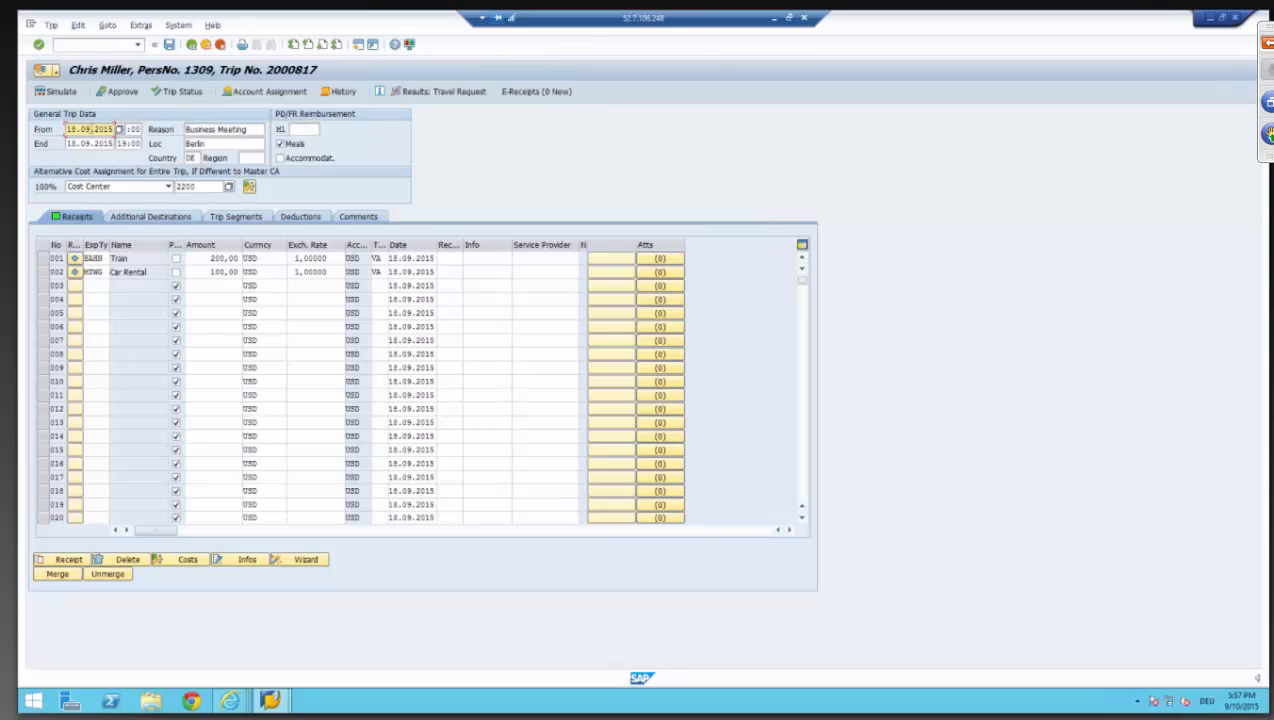
click(92, 143)
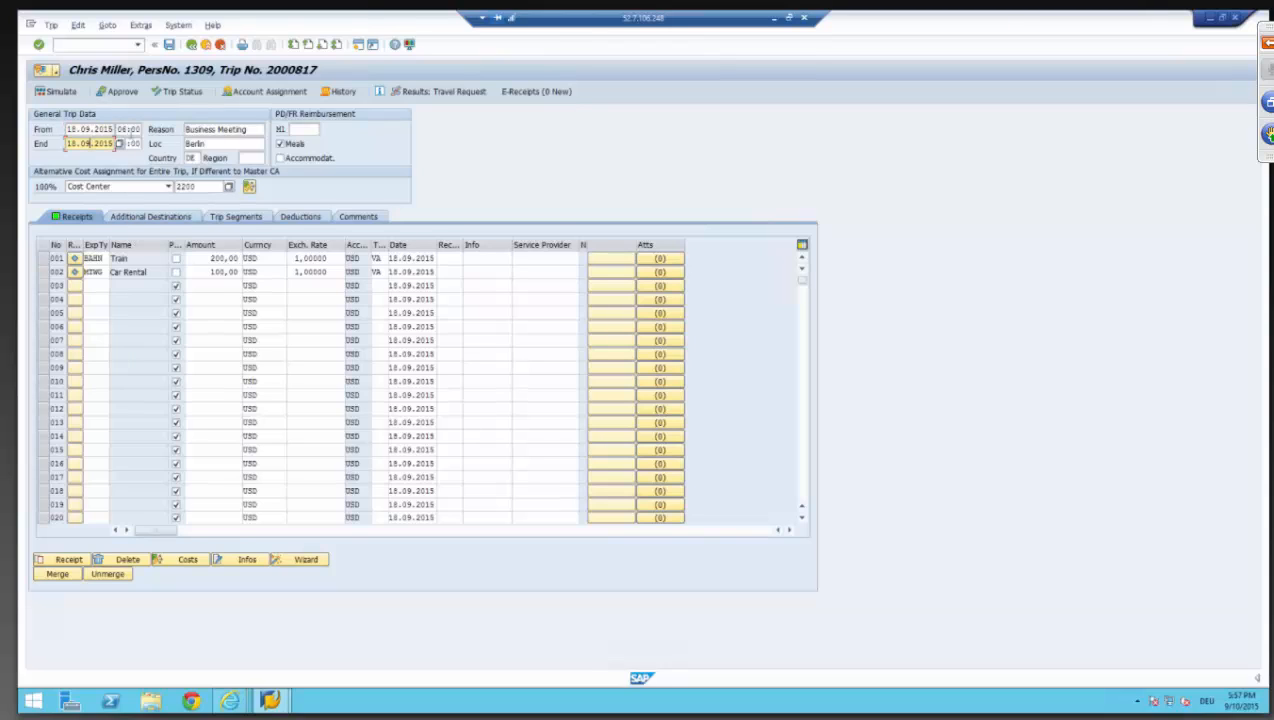
click(135, 130)
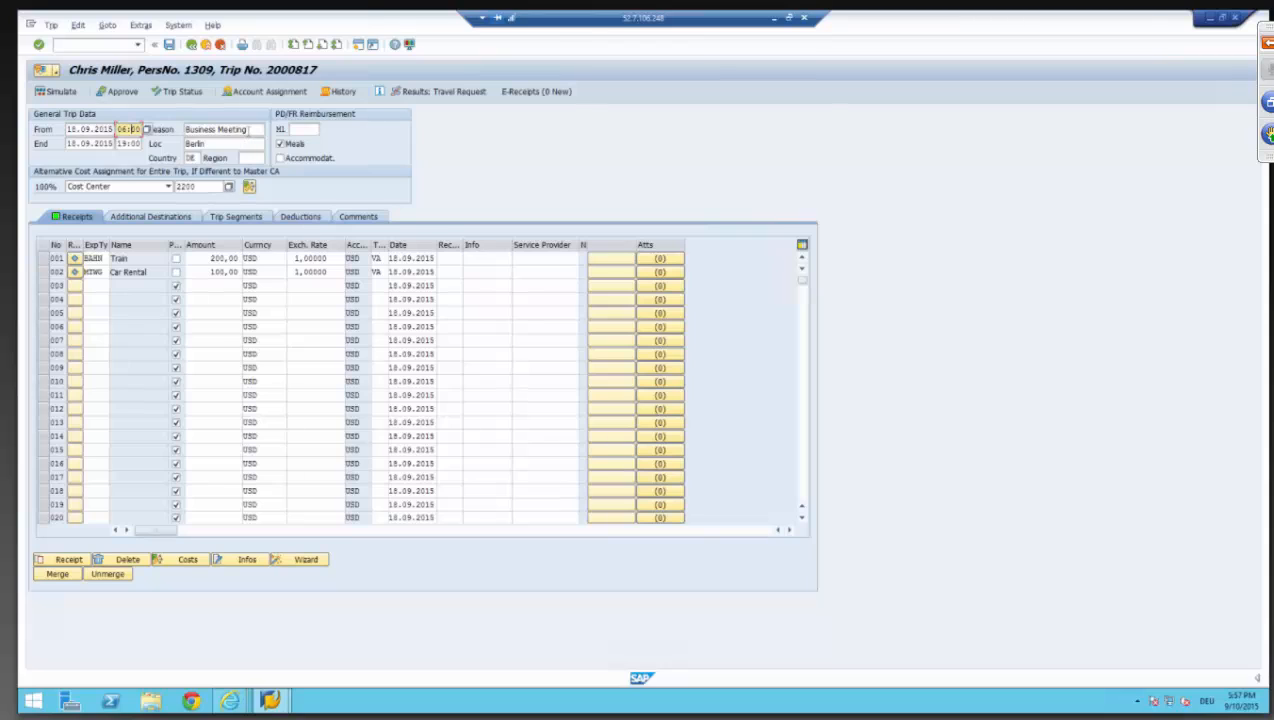
click(246, 130)
click(235, 145)
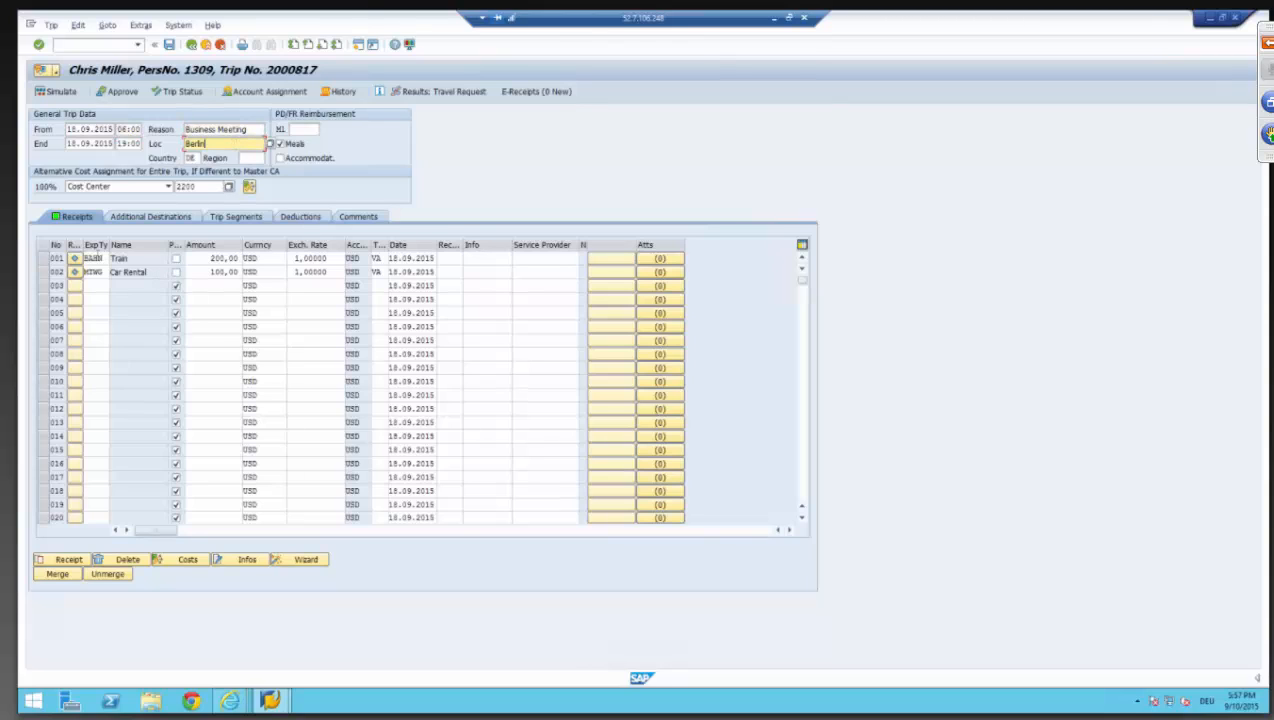
click(92, 258)
click(100, 272)
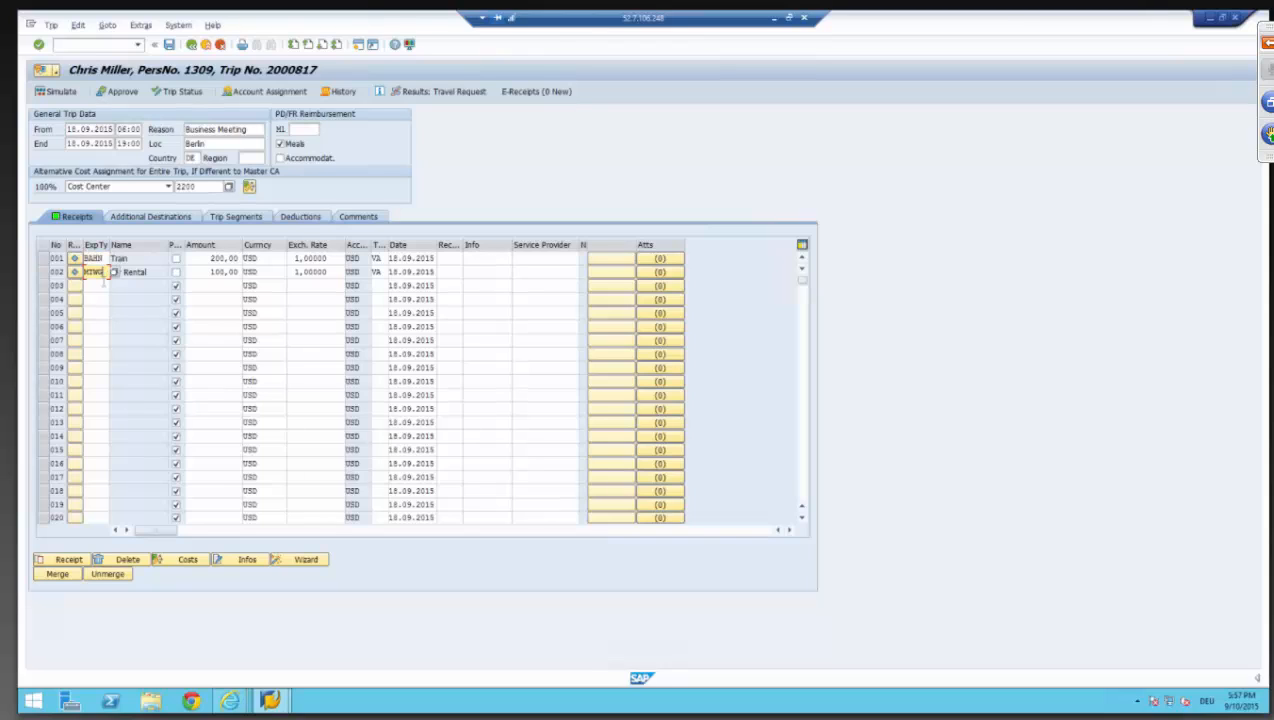
click(143, 259)
click(228, 258)
click(228, 272)
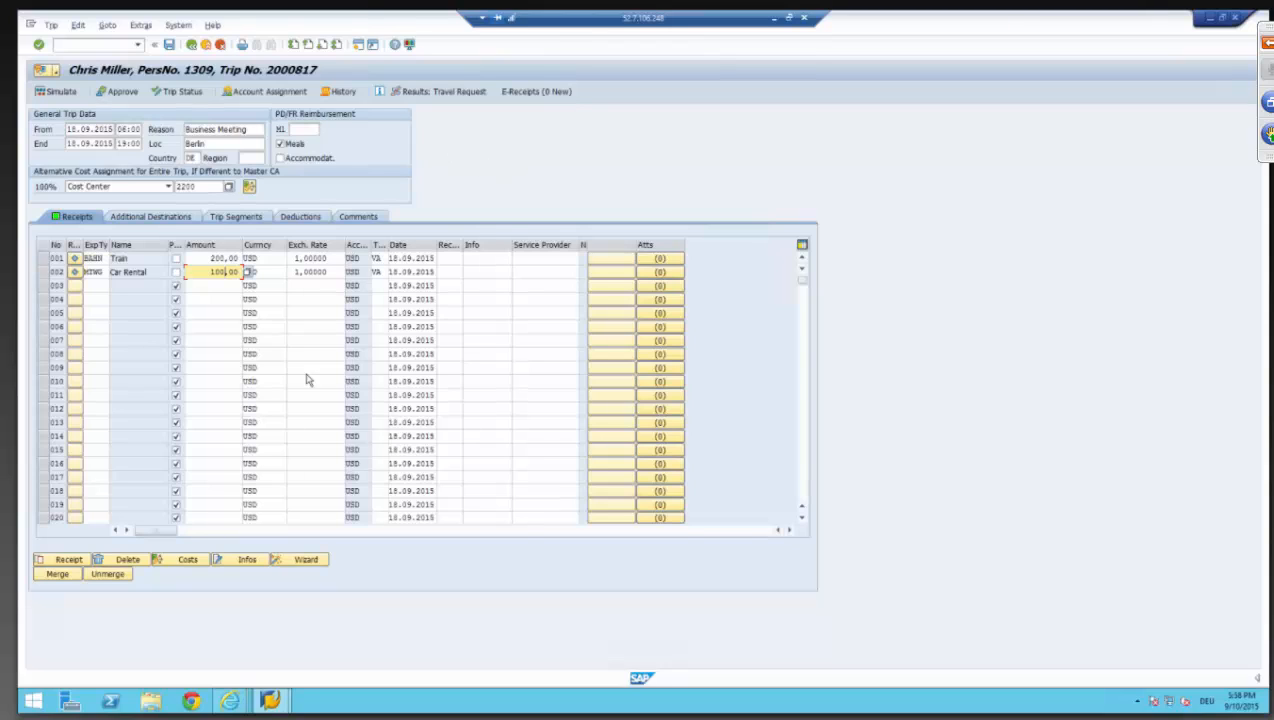
click(229, 700)
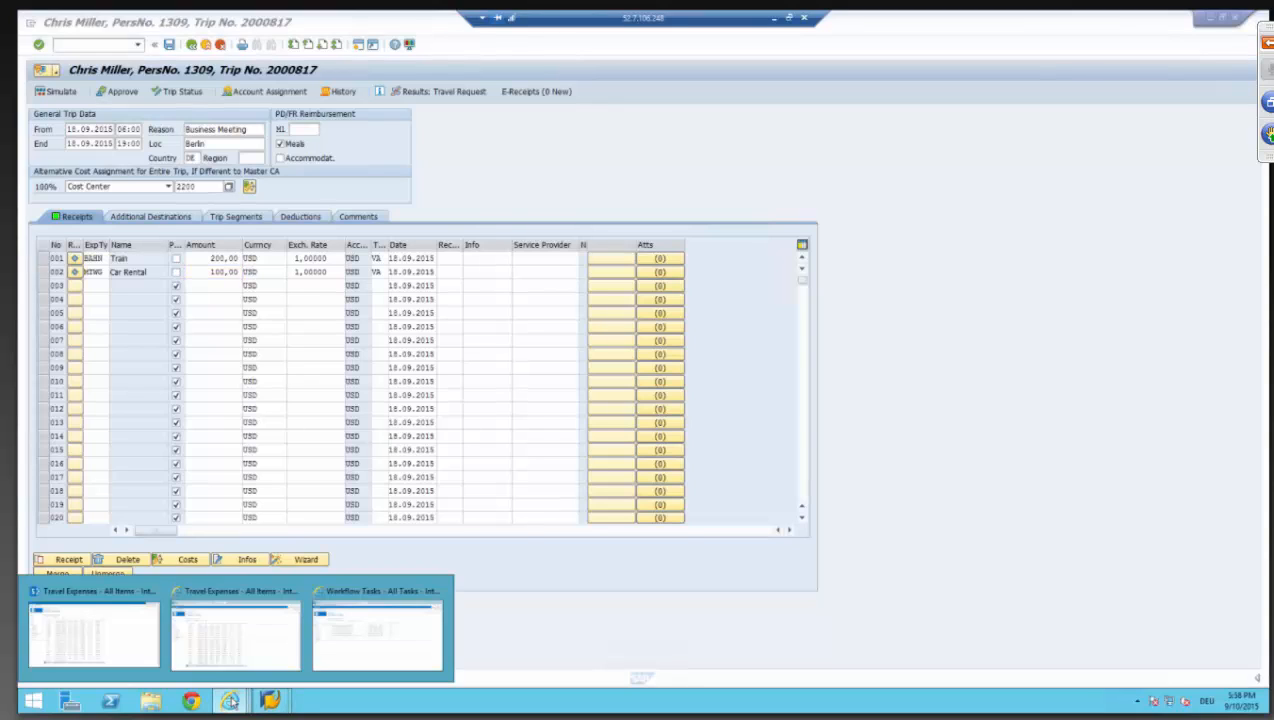
- Switch back to the Travel Expenses list and select the not-yet-expensed Berlin trip row
click(268, 650)
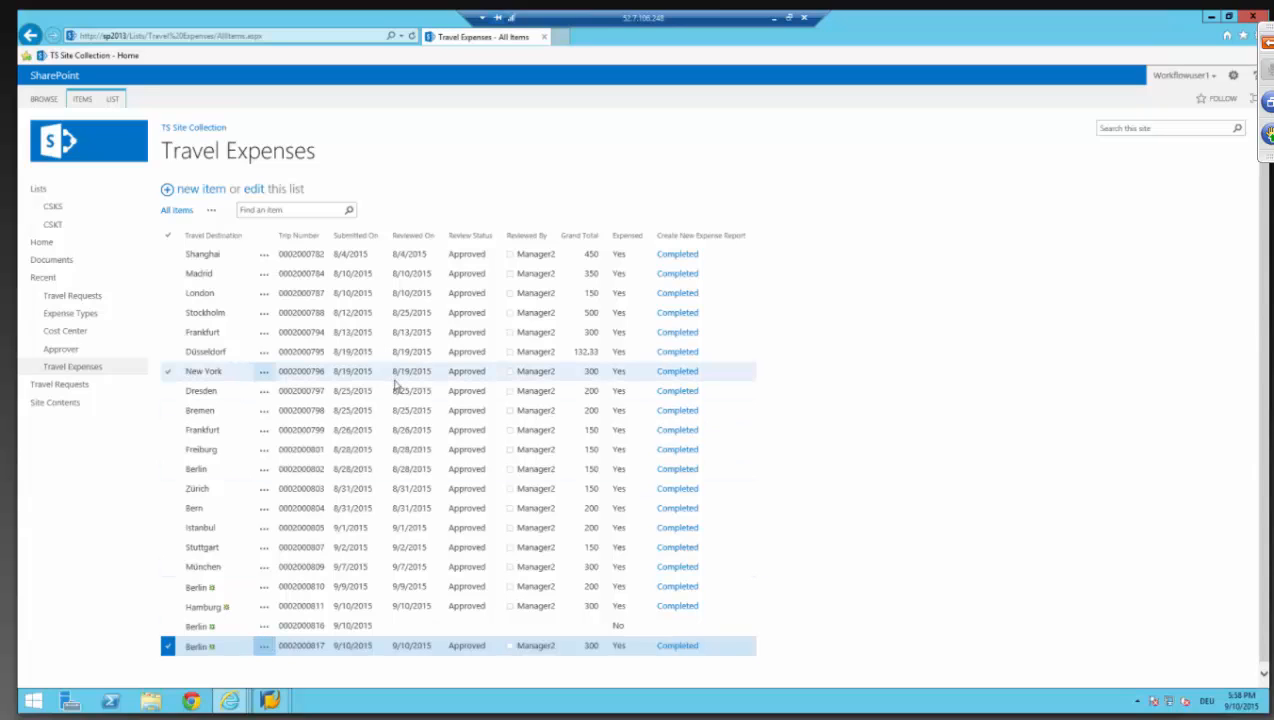
scroll(396, 384, down, 1)
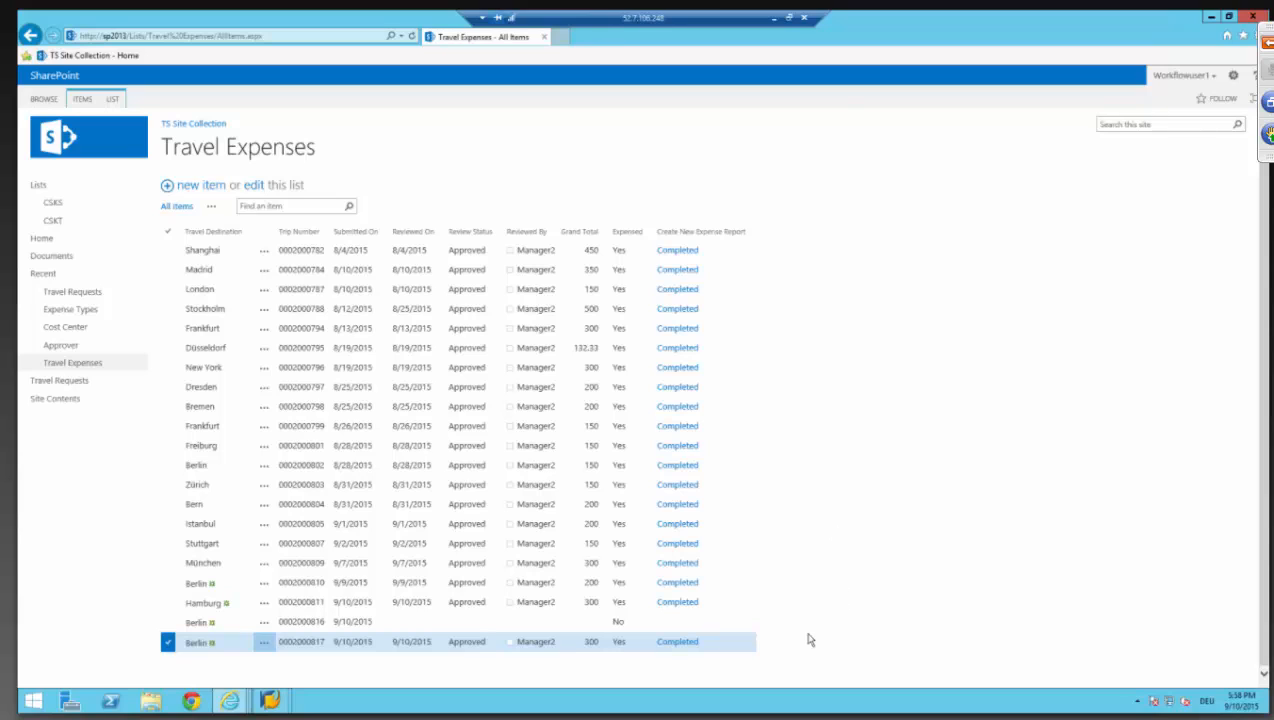
click(400, 621)
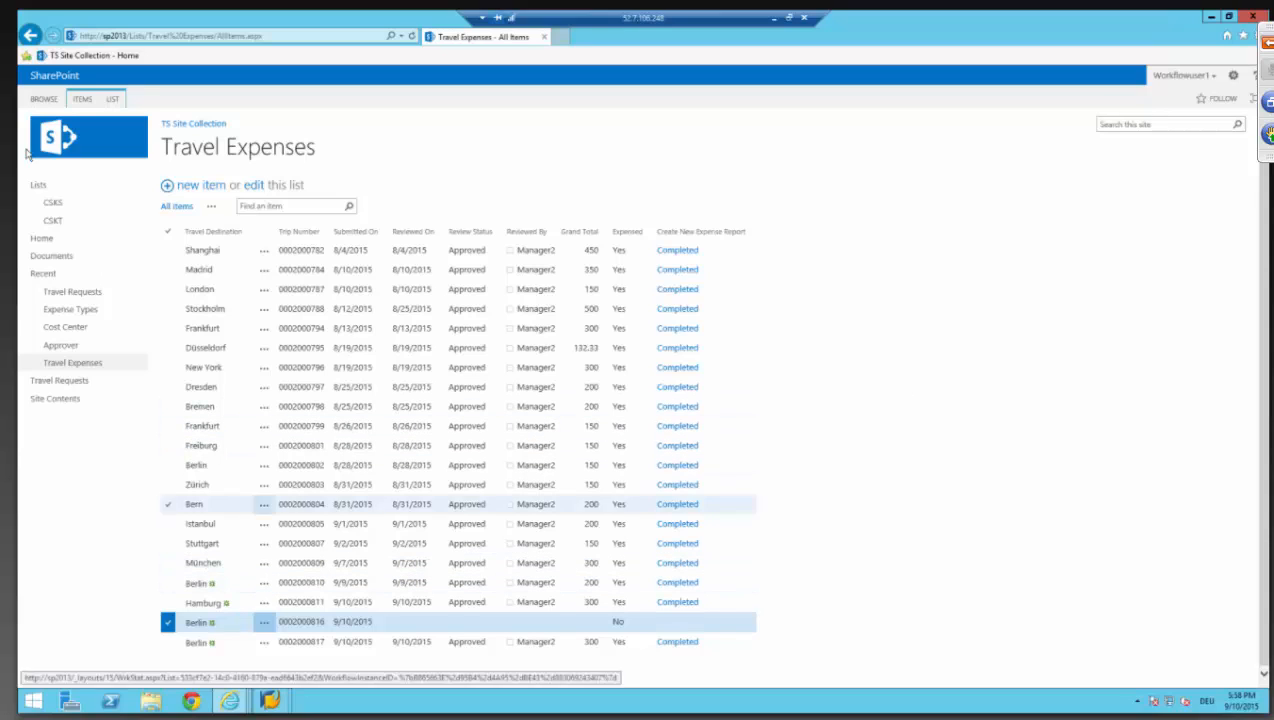
- Open Create New Expense Report from the Nintex Workflow Gallery via Workflow Settings > Manage Workflows
click(112, 99)
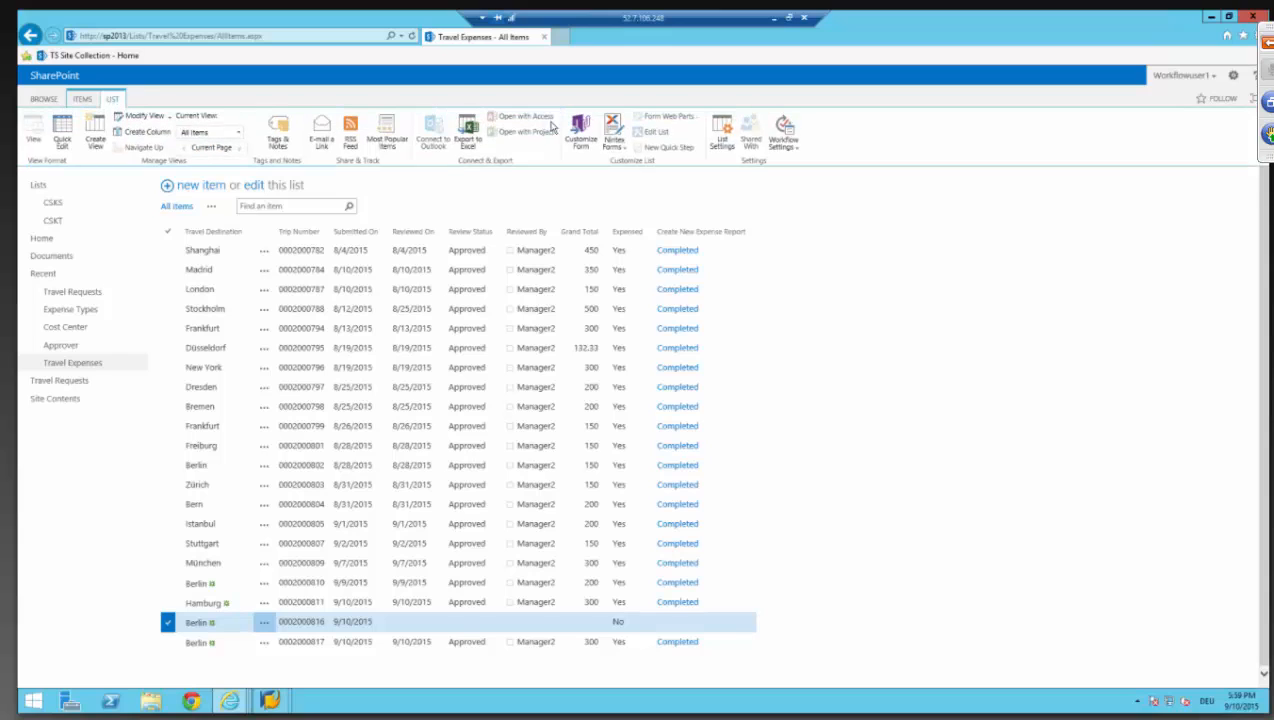
click(780, 147)
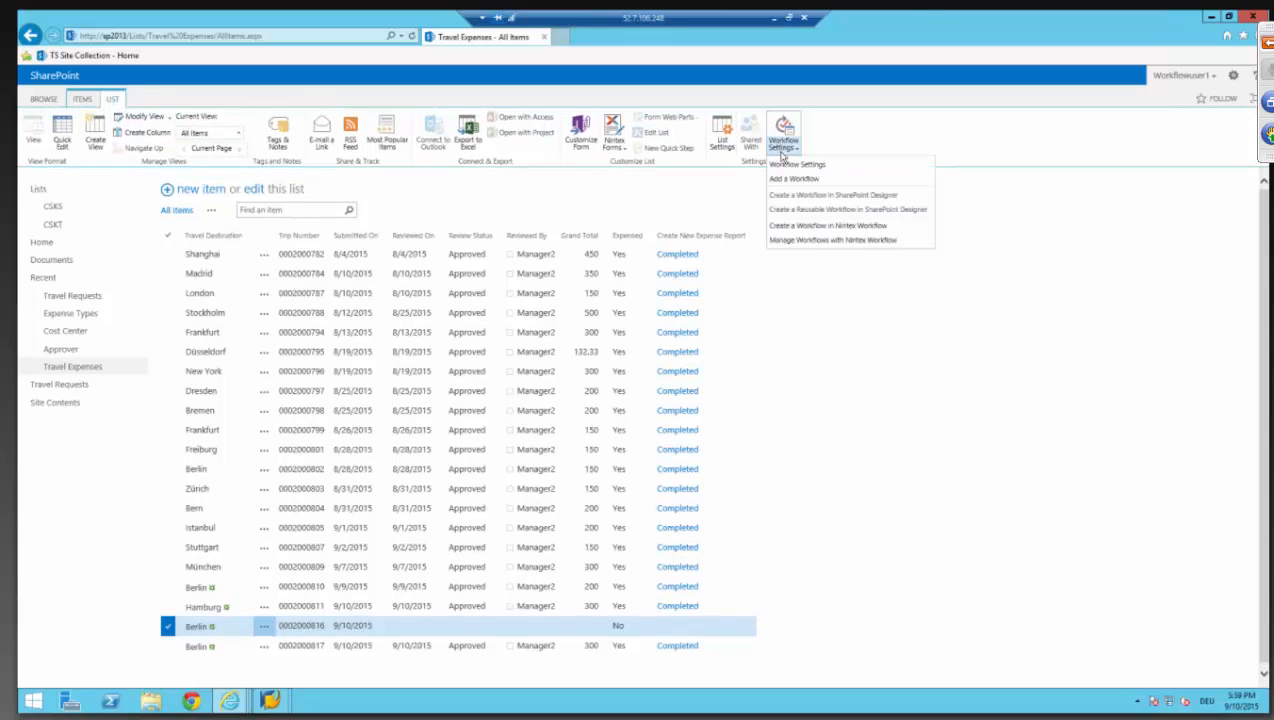
click(792, 241)
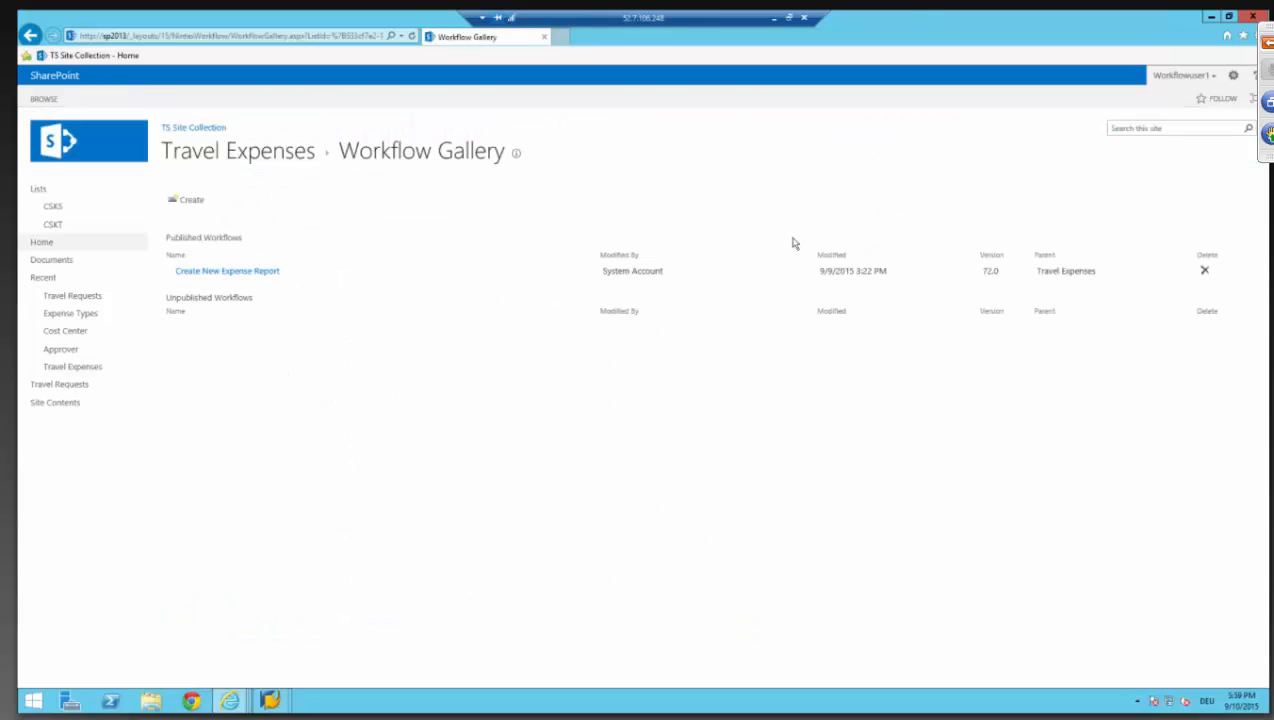
click(254, 272)
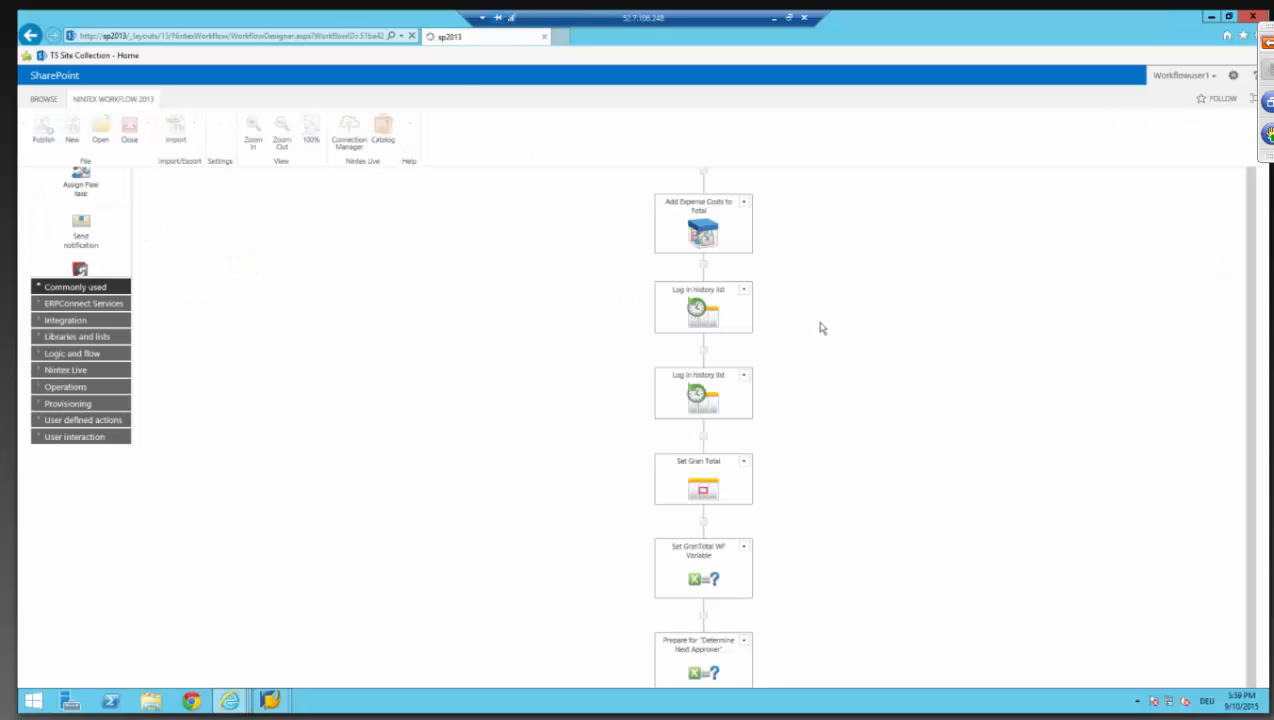
- Open the Create Trip in SAP action to view its BAPI_TRIP_CREATE_FROM_DATA configuration
scroll(881, 336, down, 10)
scroll(881, 338, up, 3)
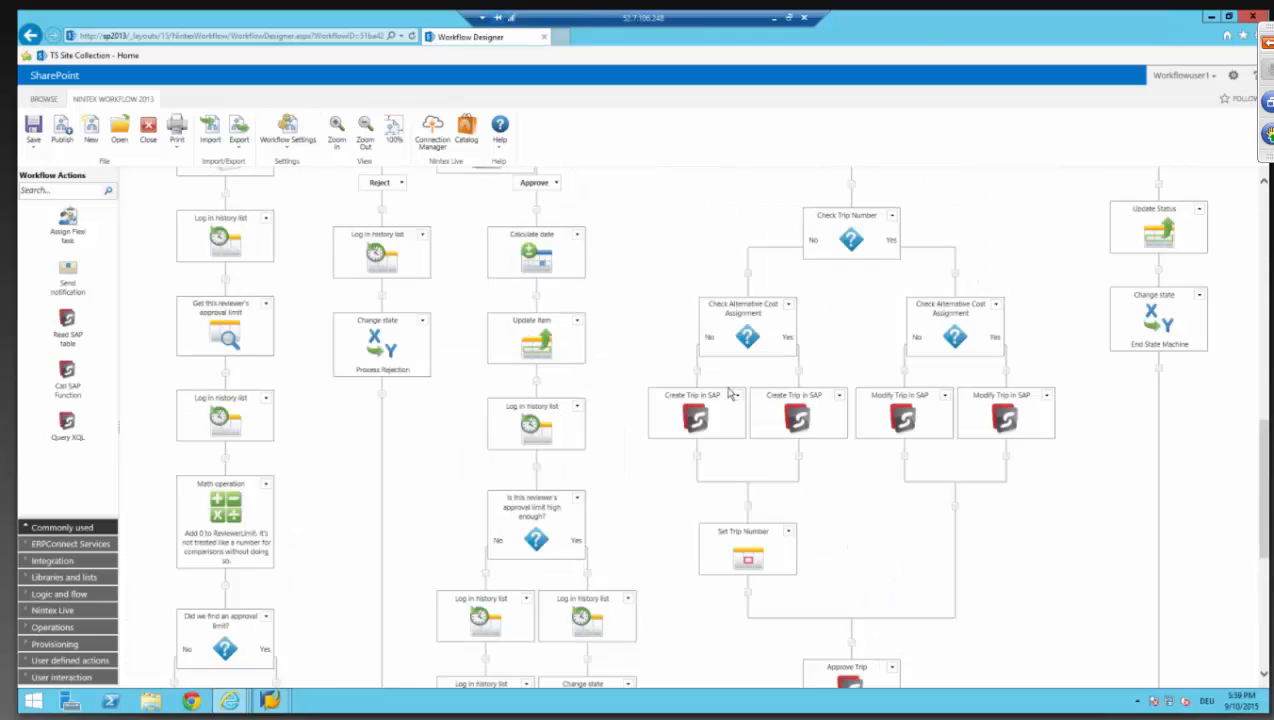
double_click(697, 414)
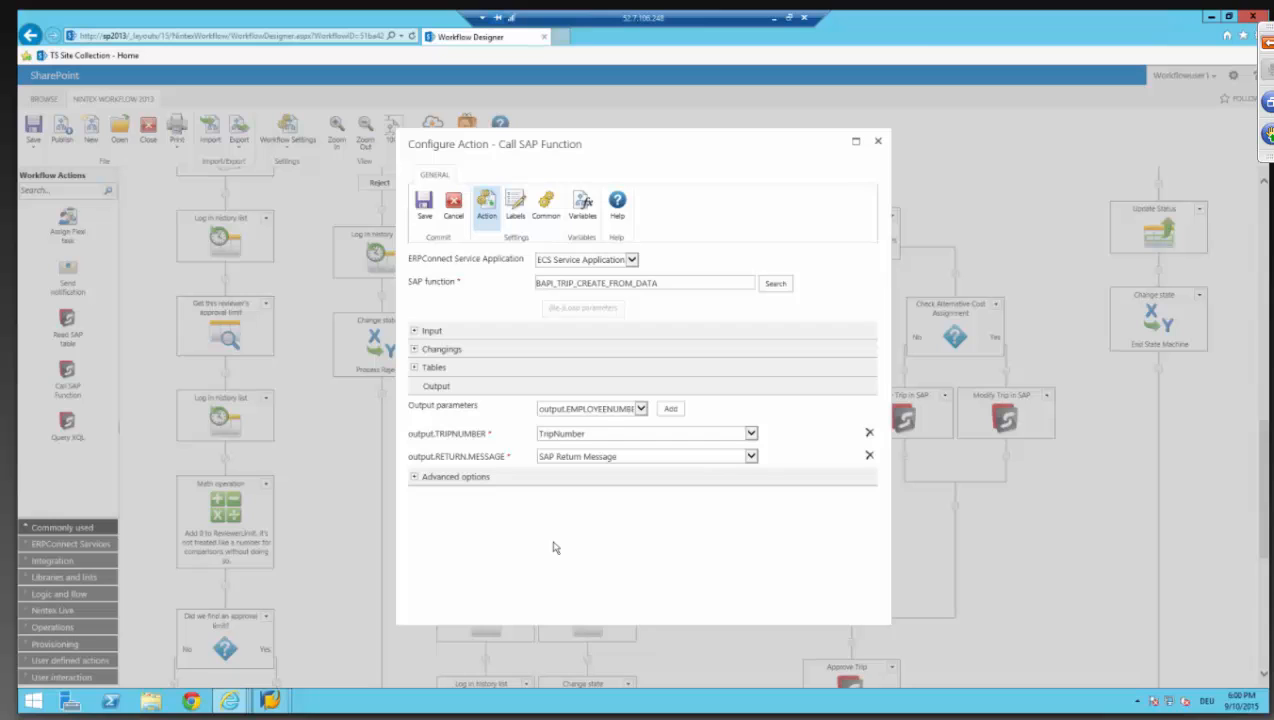
- Close the Call SAP Function settings and drop a Read SAP table action into the Reject branch for configuring
click(876, 142)
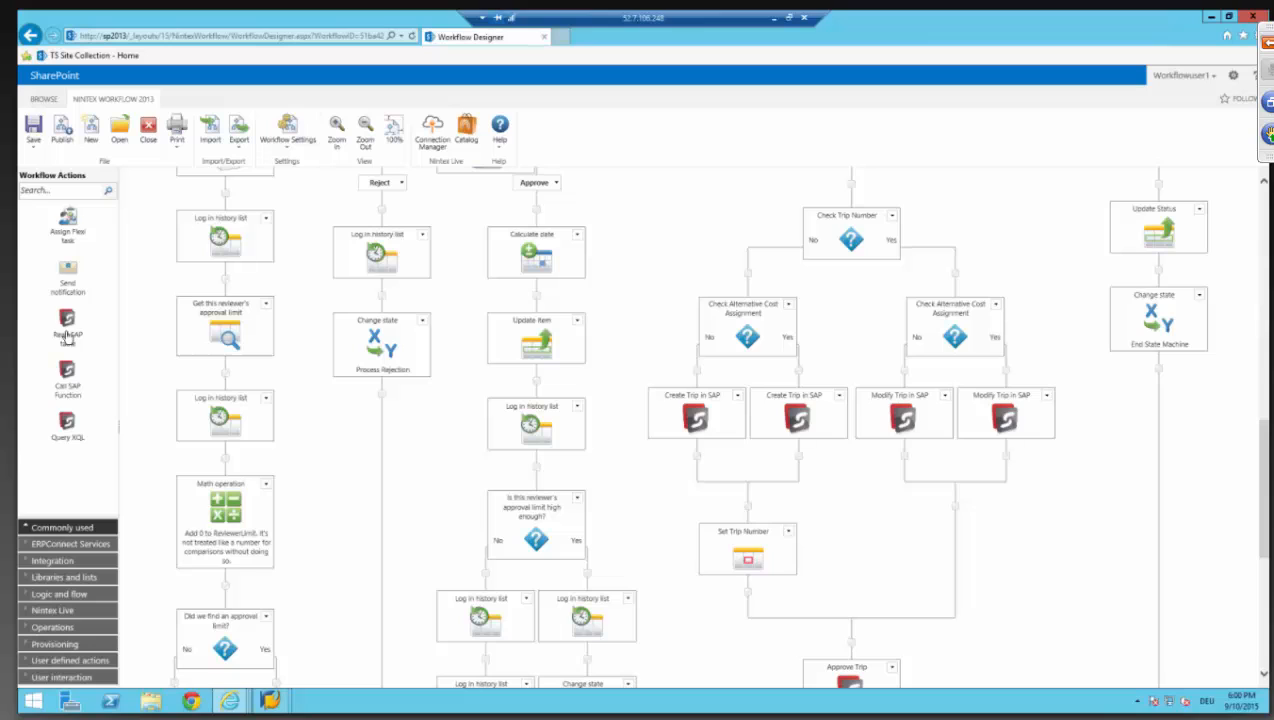
drag(169, 308, 382, 312)
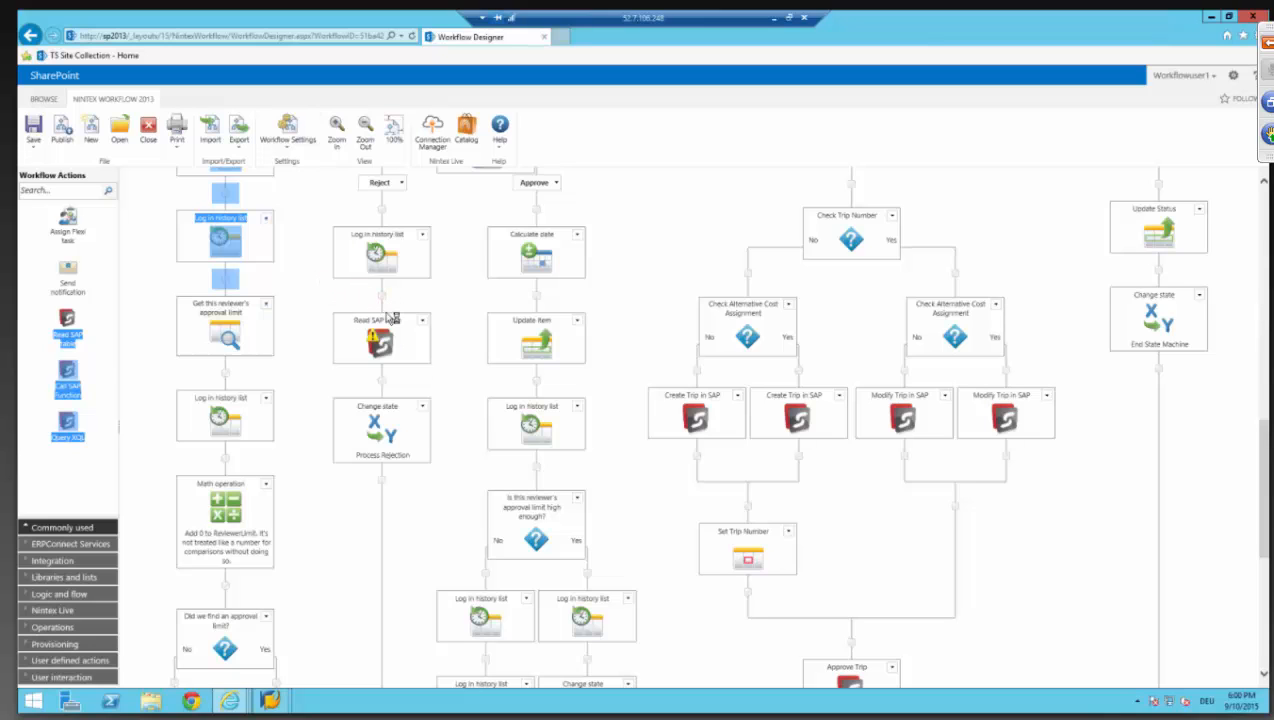
click(422, 320)
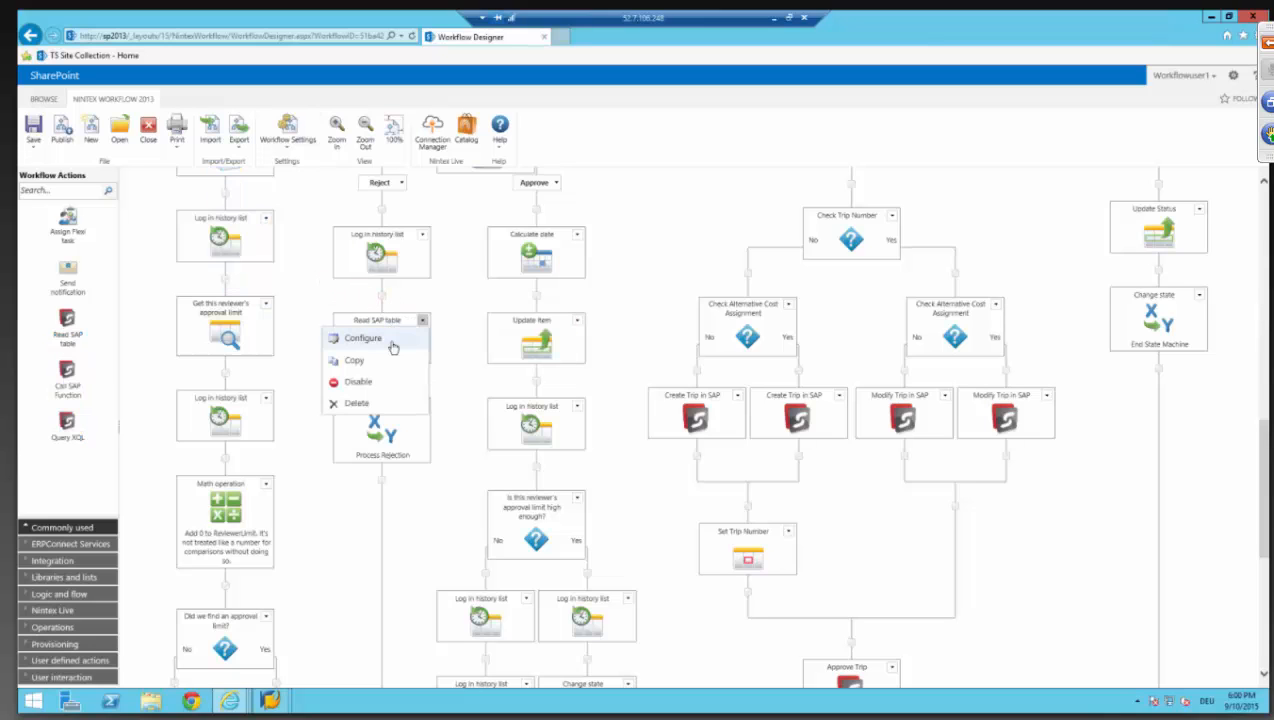
click(393, 340)
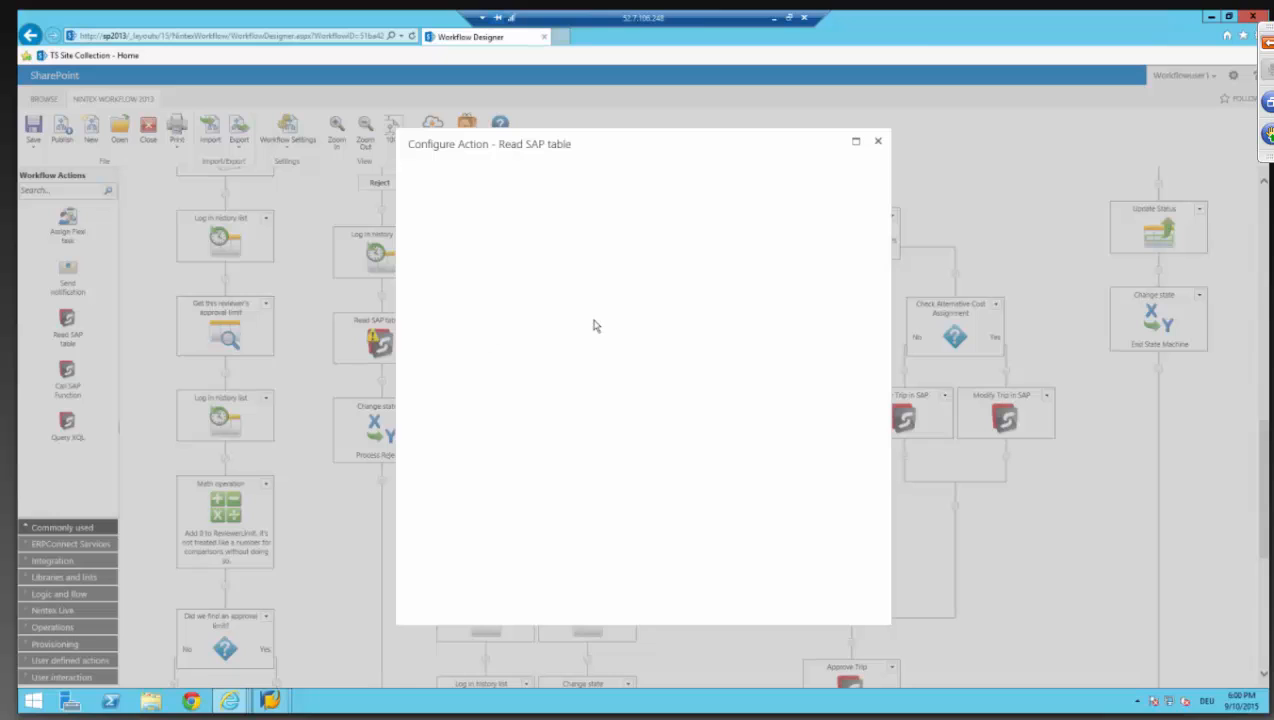
- Enter table kna1, load its parameters, review the Column selection list, and close the settings
click(550, 285)
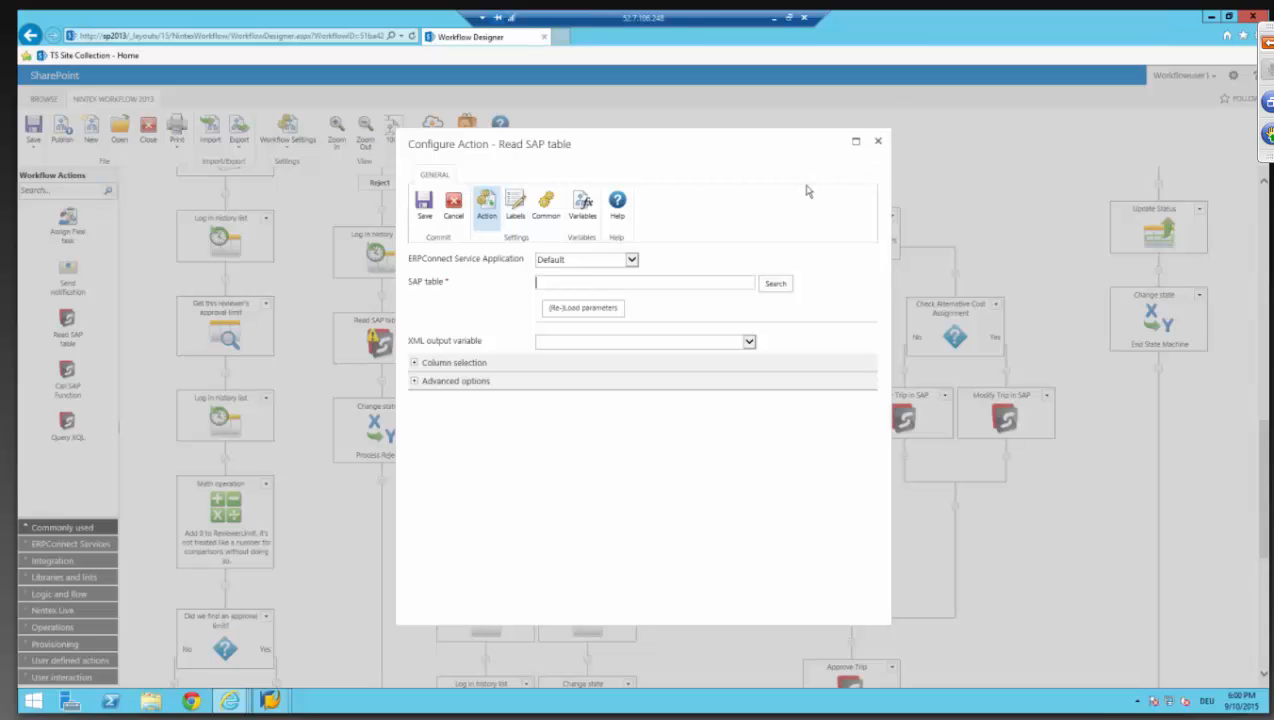
text(kna1)
click(602, 312)
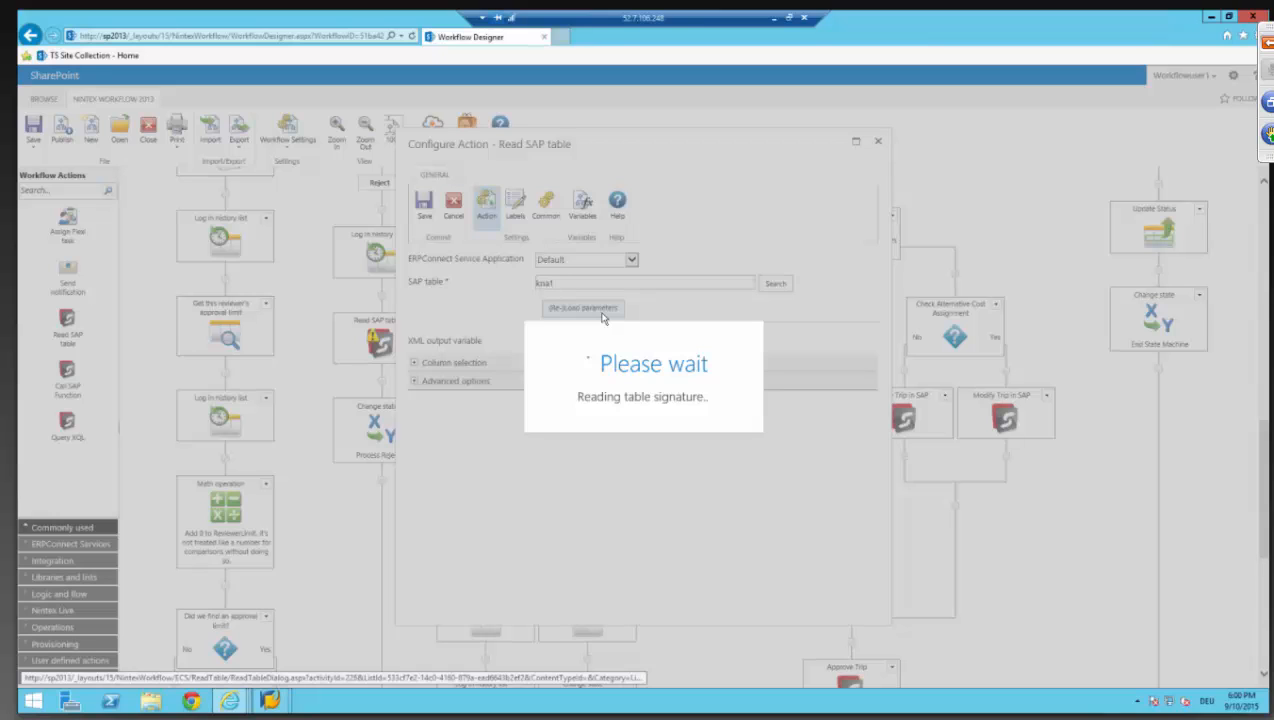
click(414, 365)
scroll(603, 441, down, 10)
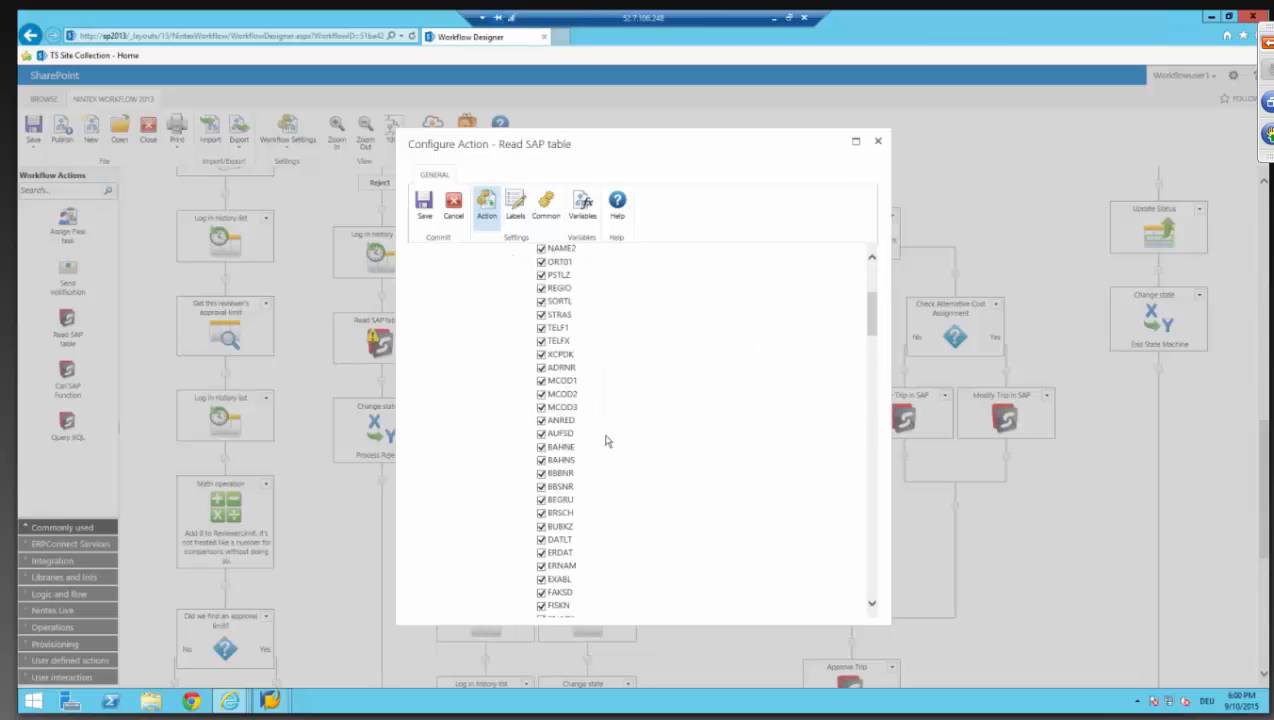
scroll(605, 441, up, 10)
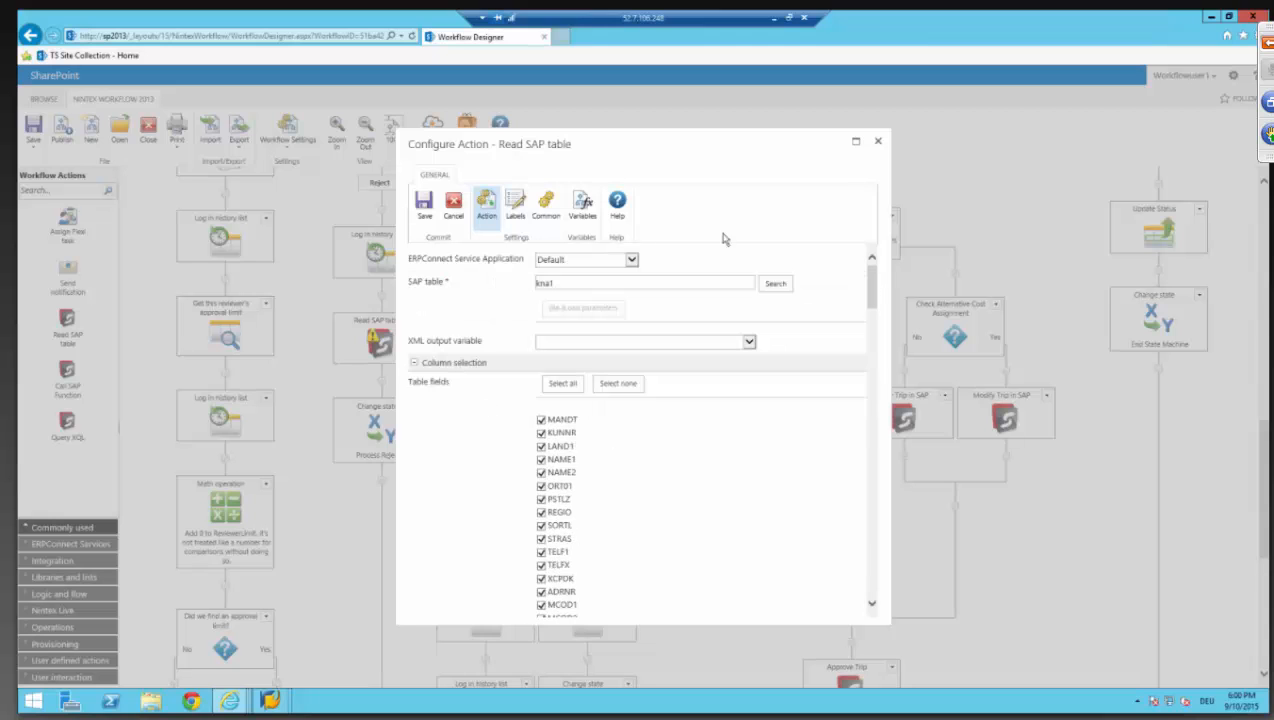
click(879, 146)
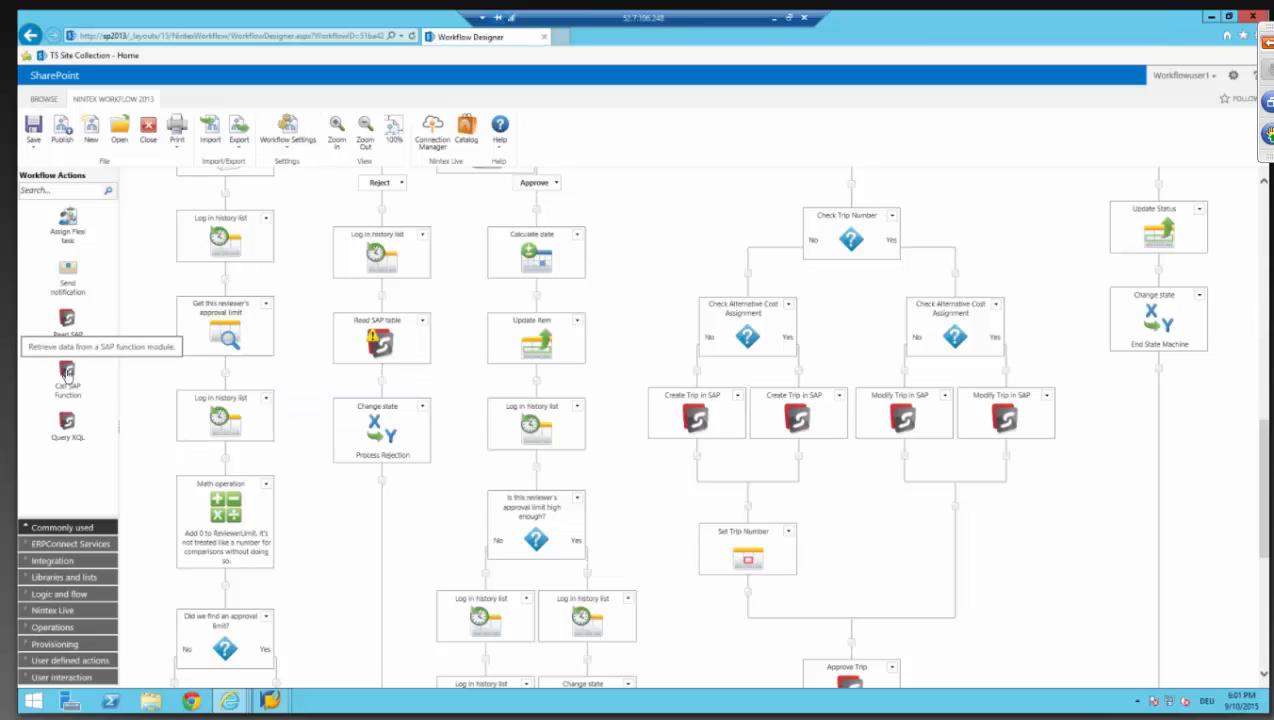
- Add a Call SAP Function action below Read SAP table and select the ECS Service Application connection
drag(66, 372, 383, 390)
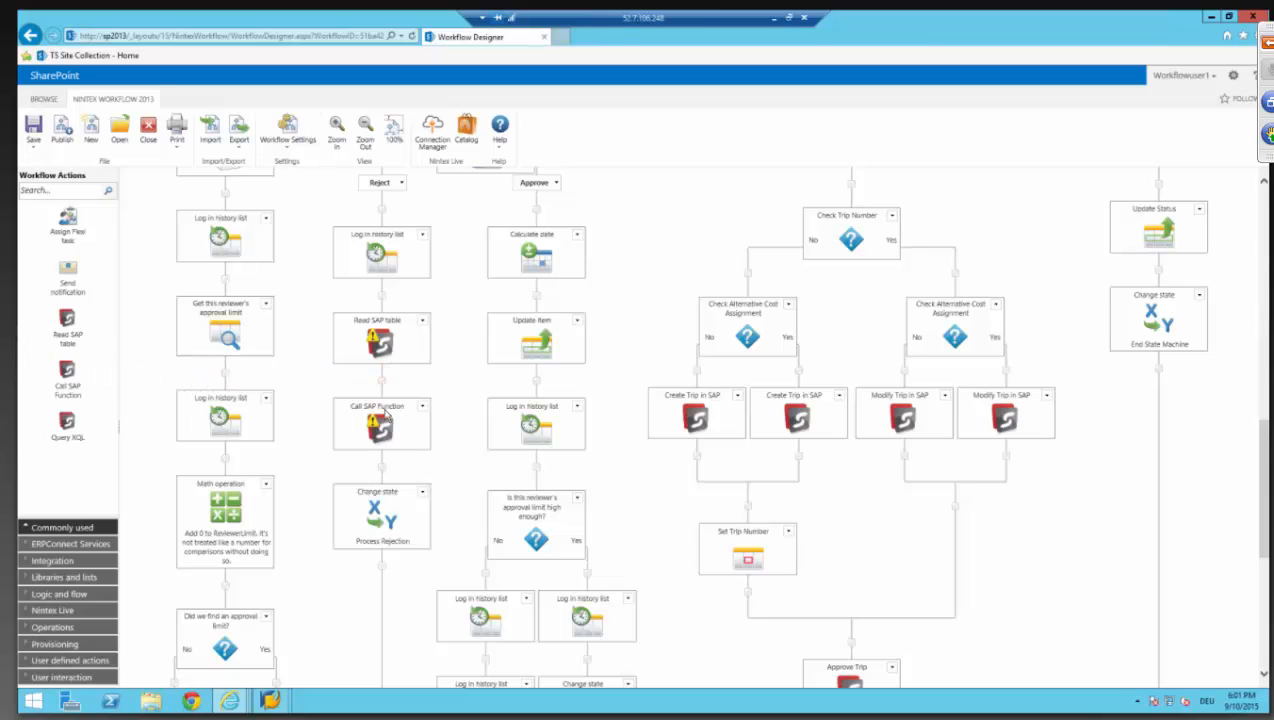
double_click(381, 418)
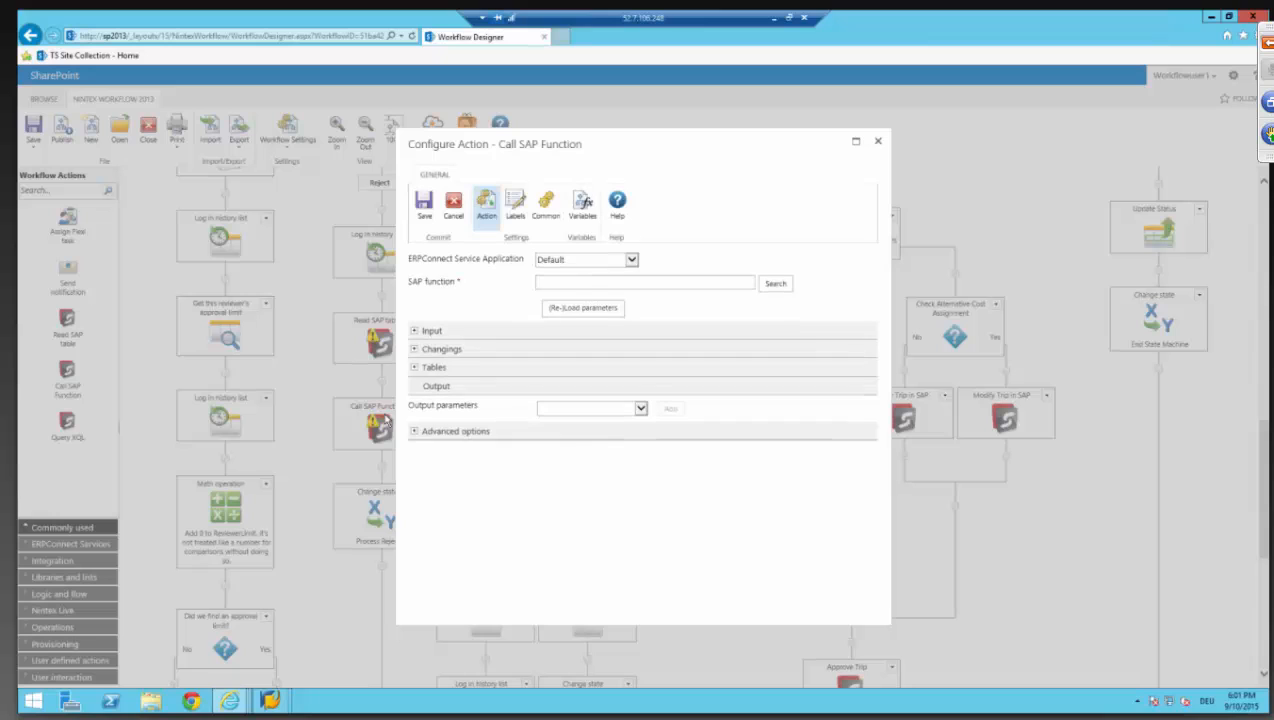
click(631, 261)
click(632, 260)
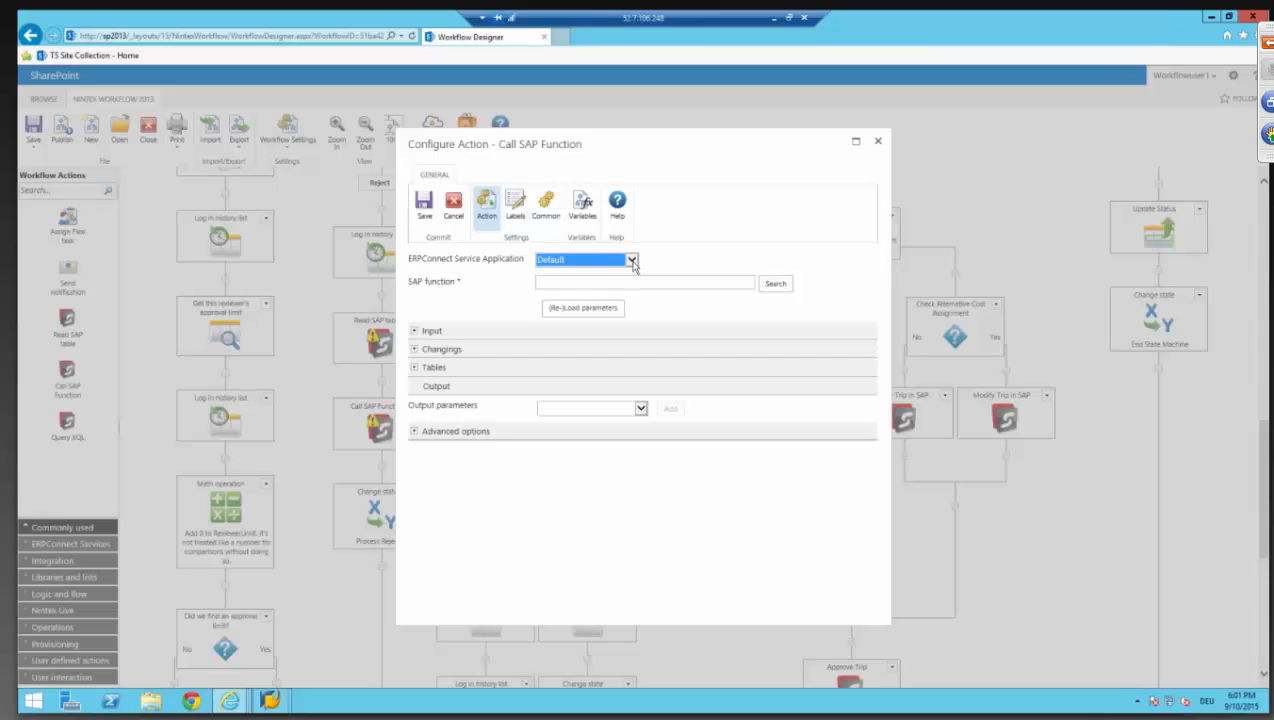
click(632, 261)
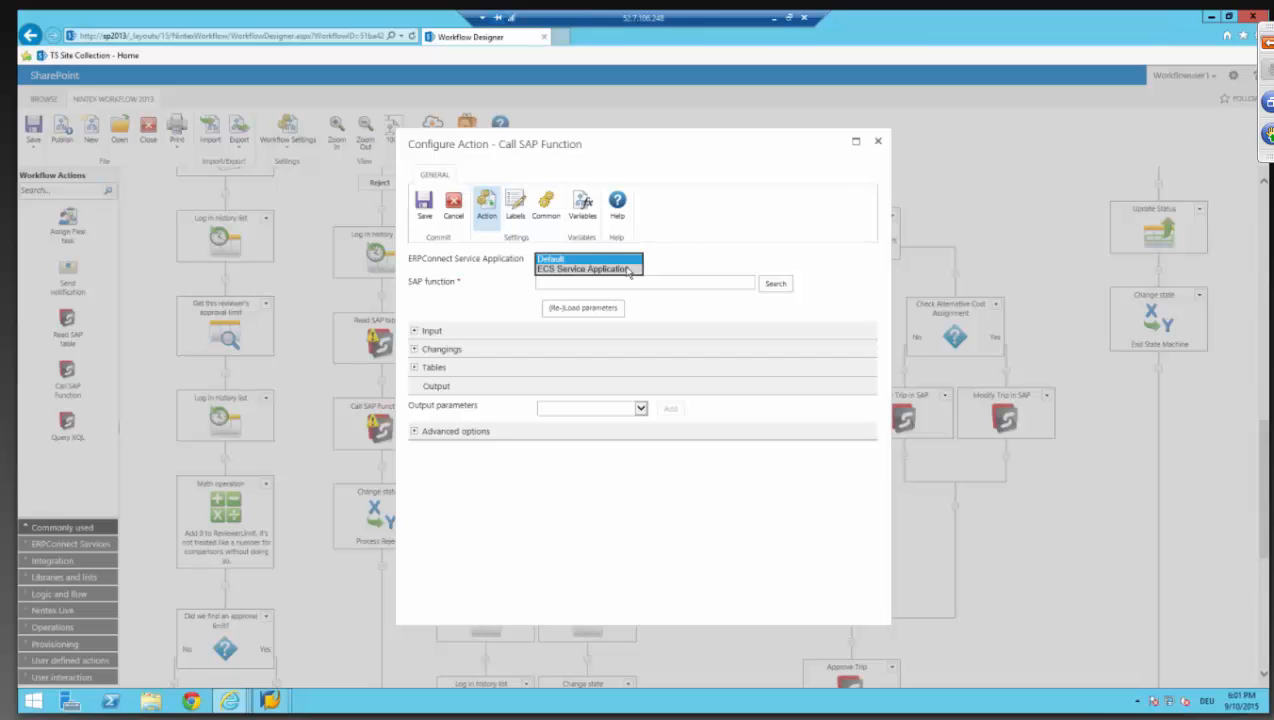
click(628, 270)
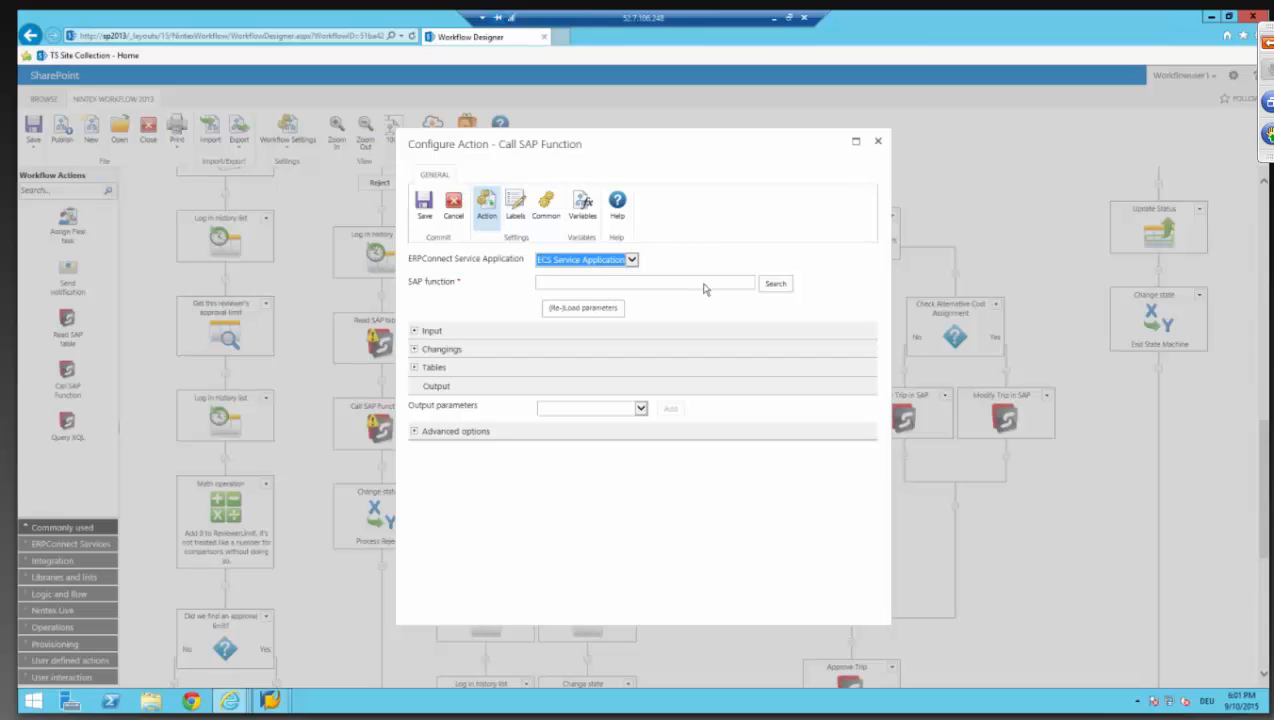
- Search SAP functions matching *customer*, browse the results, and dismiss the search popup
click(775, 285)
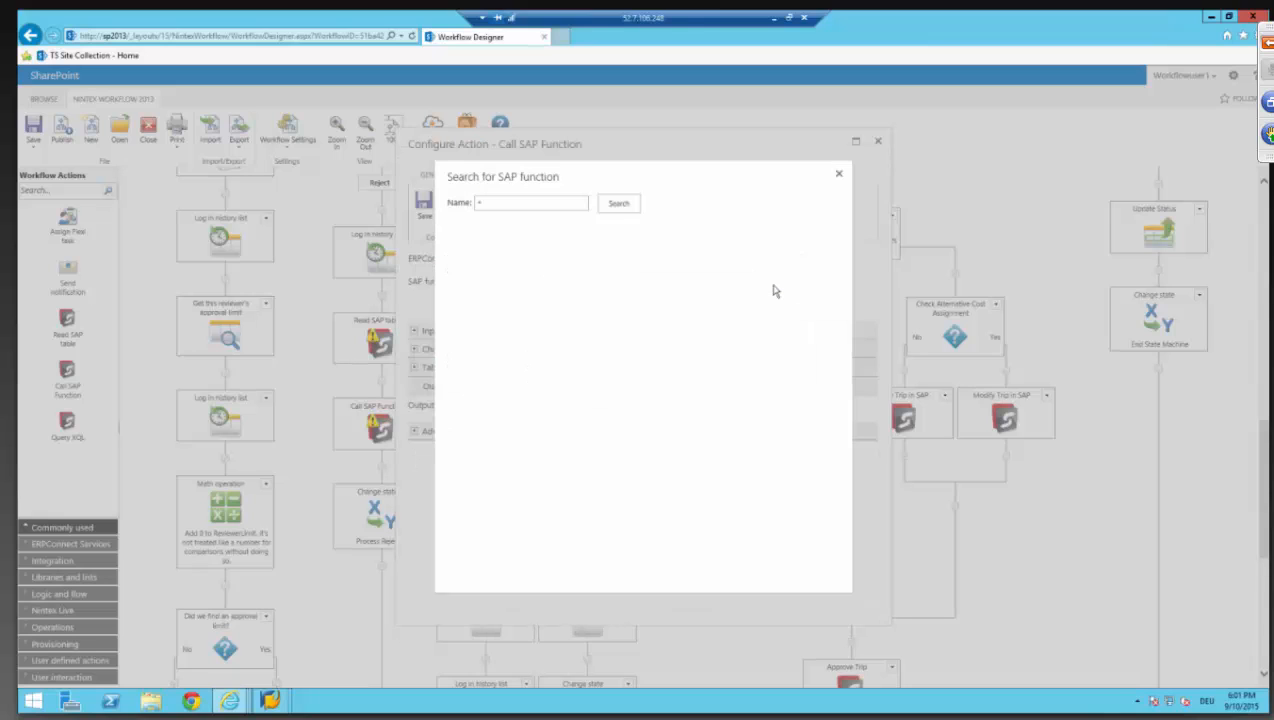
click(535, 204)
text(*customer*)
click(620, 212)
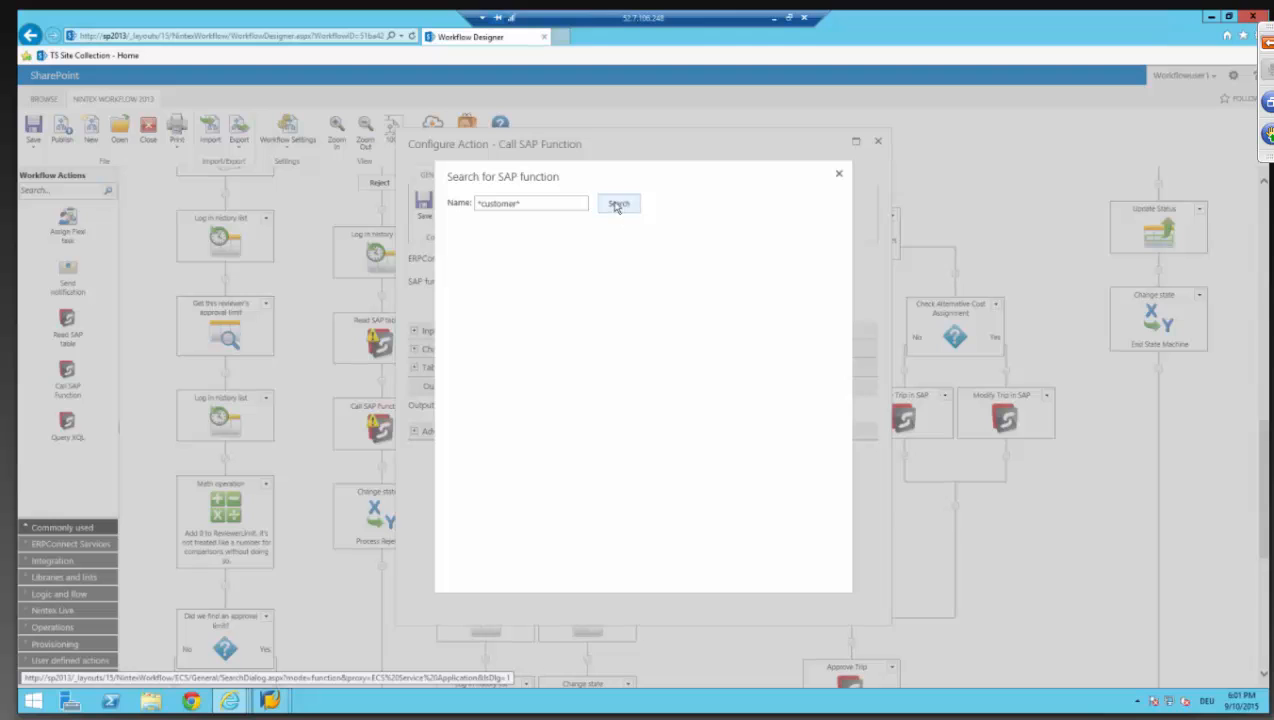
click(619, 205)
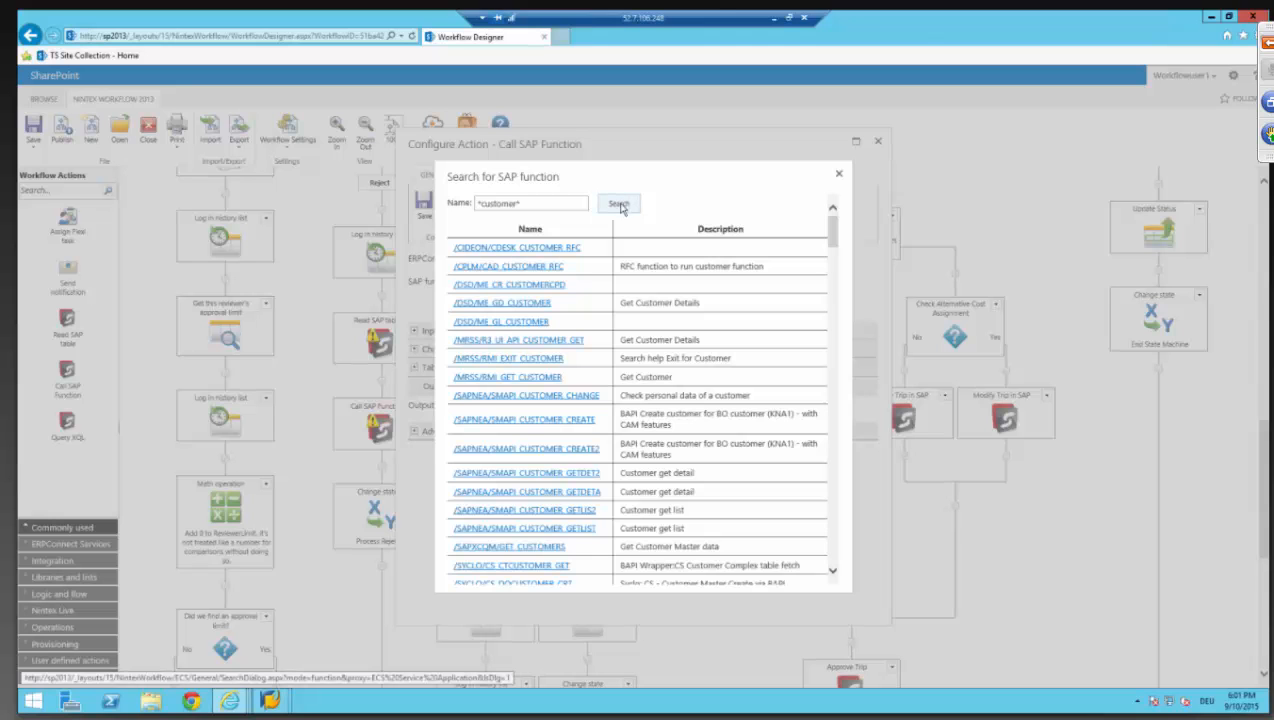
scroll(622, 297, down, 5)
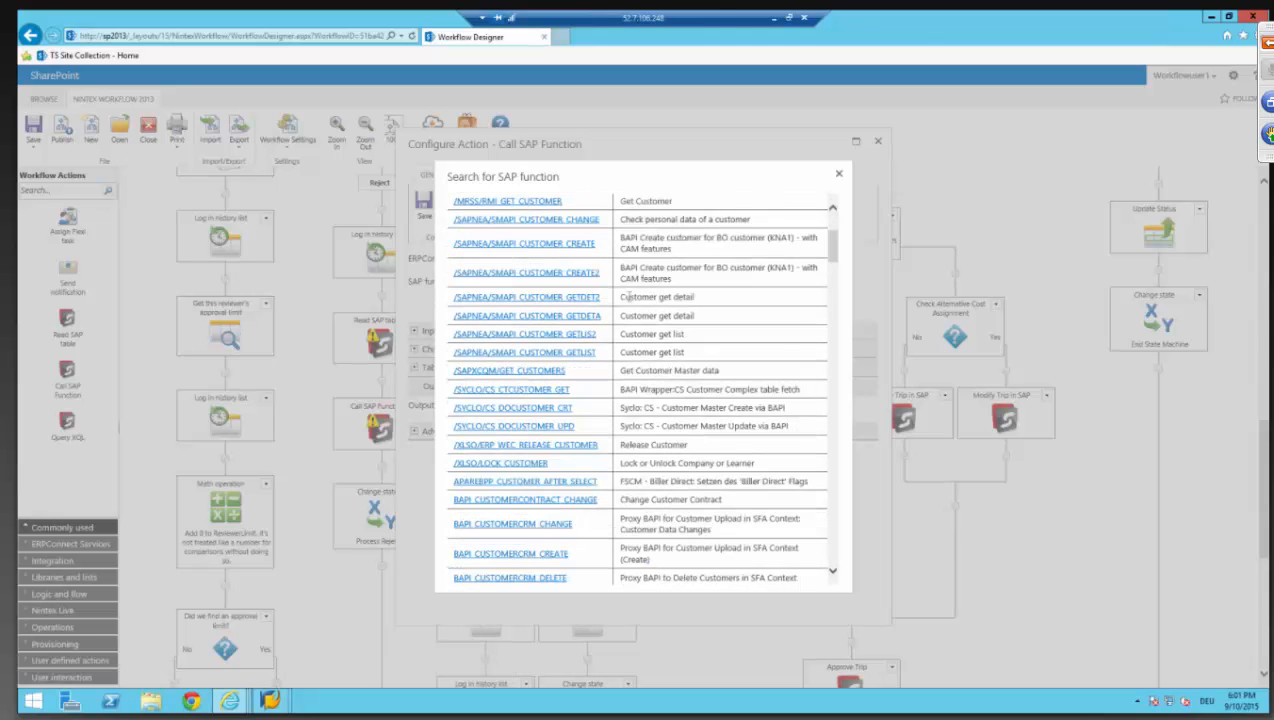
scroll(624, 297, down, 3)
scroll(630, 301, down, 5)
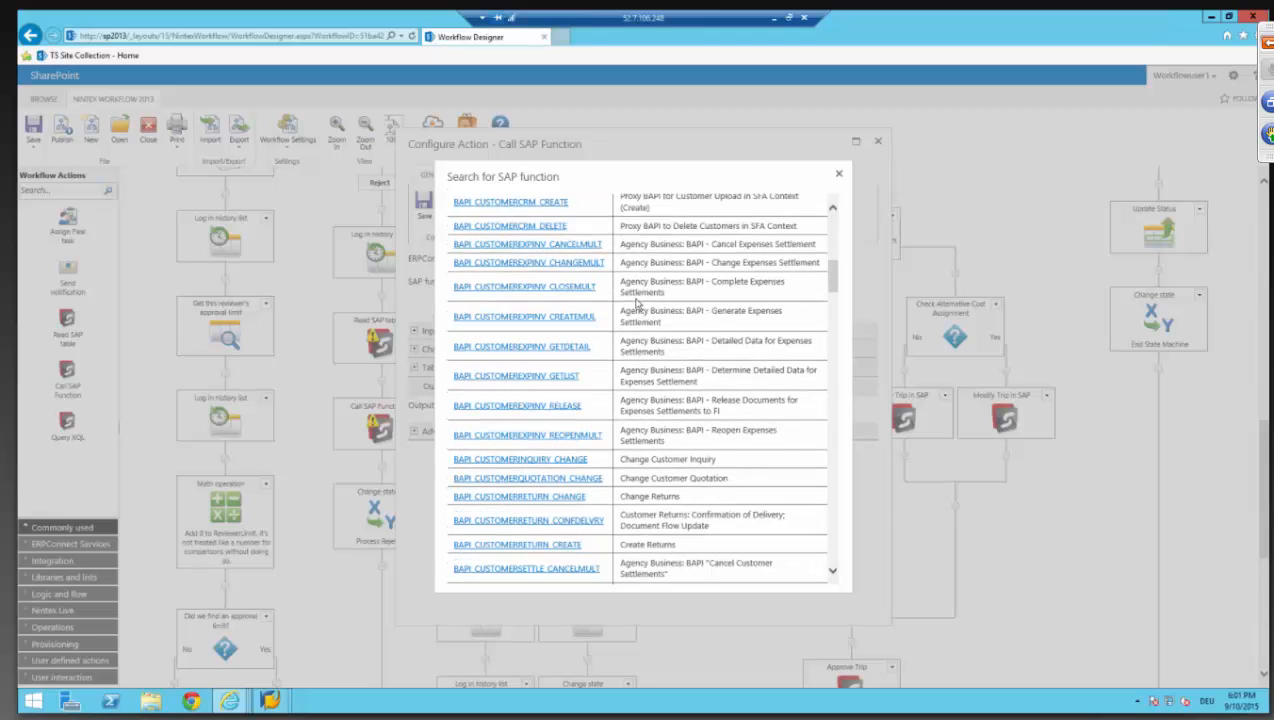
scroll(630, 301, up, 10)
scroll(636, 297, up, 3)
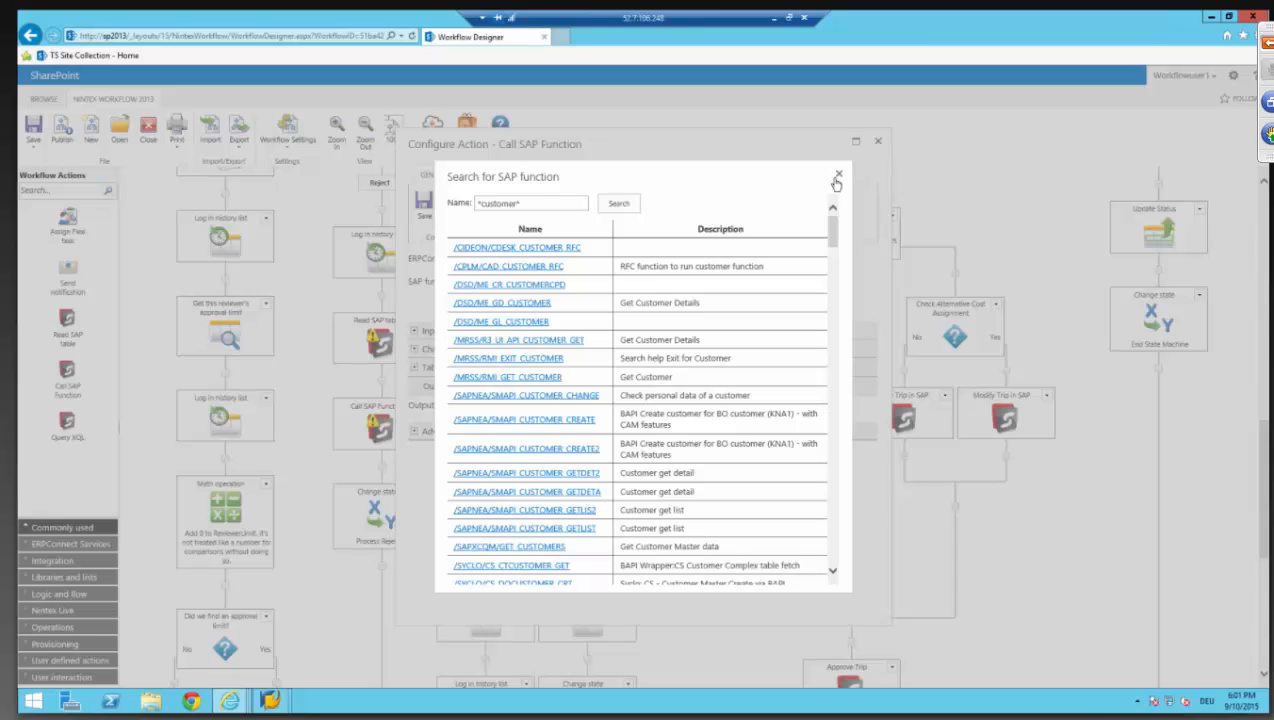
click(838, 176)
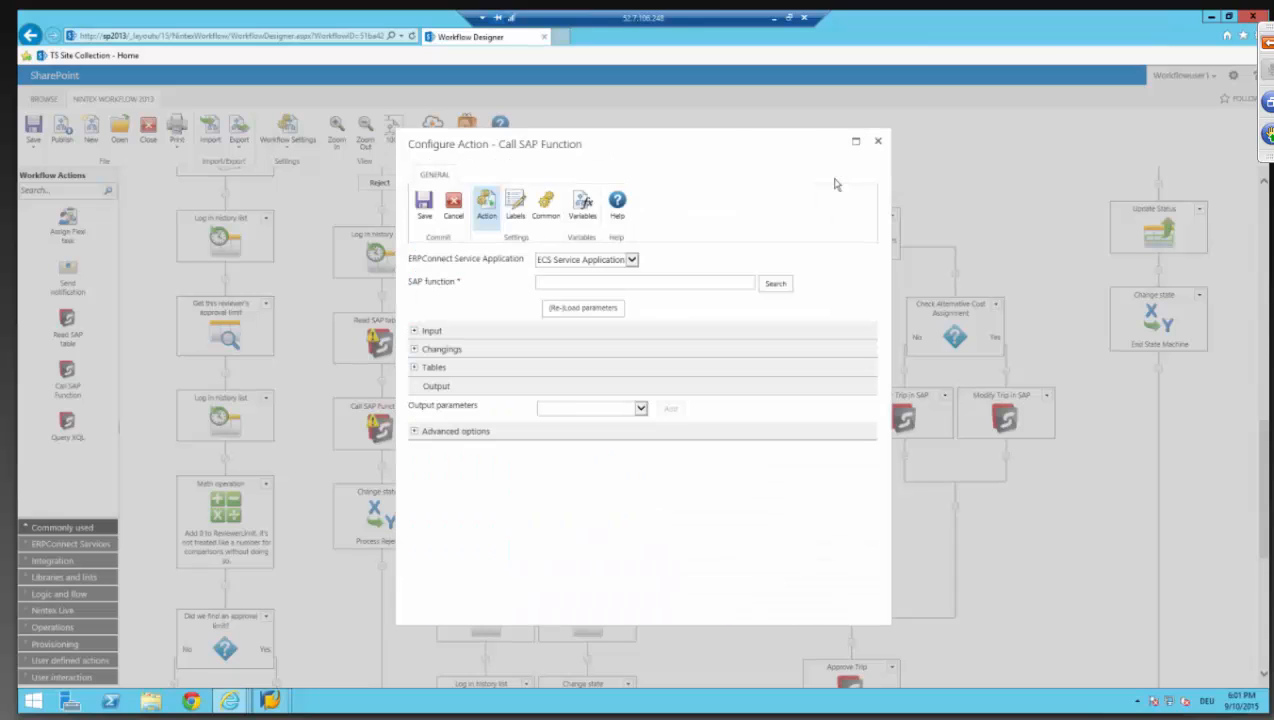
- Expand and collapse the input parameters section, then close the Call SAP Function settings
click(415, 333)
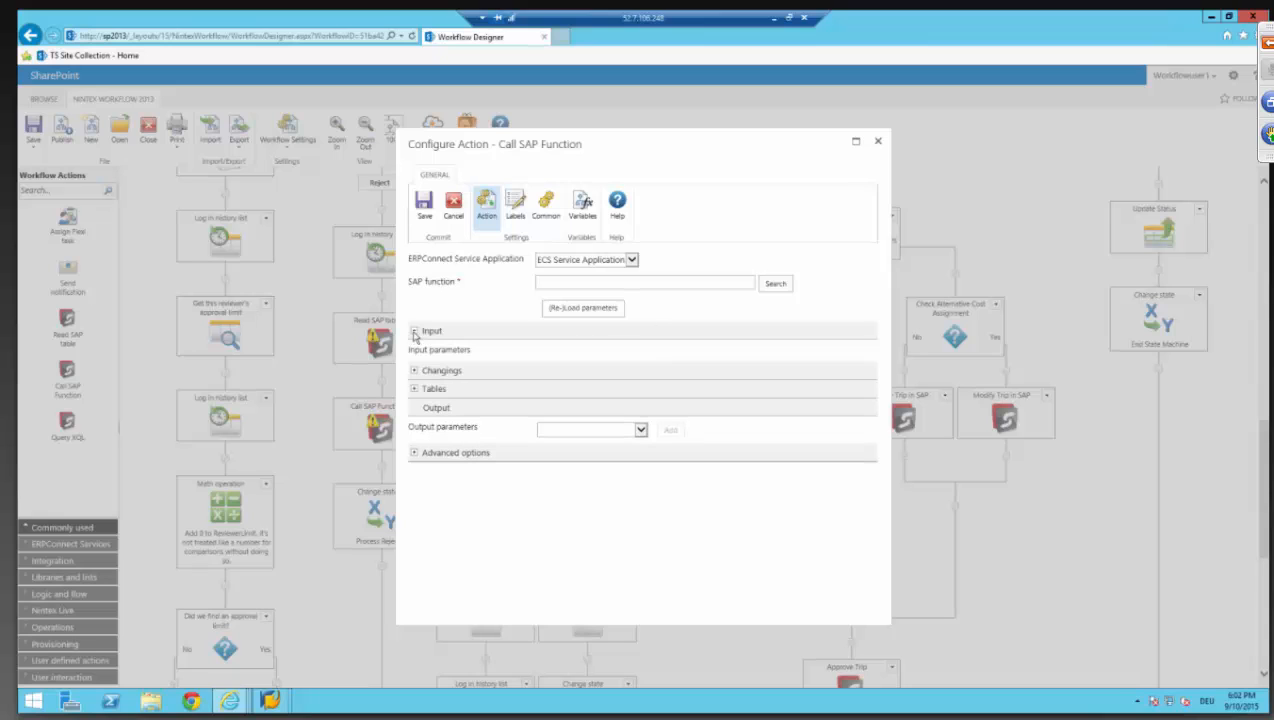
click(415, 333)
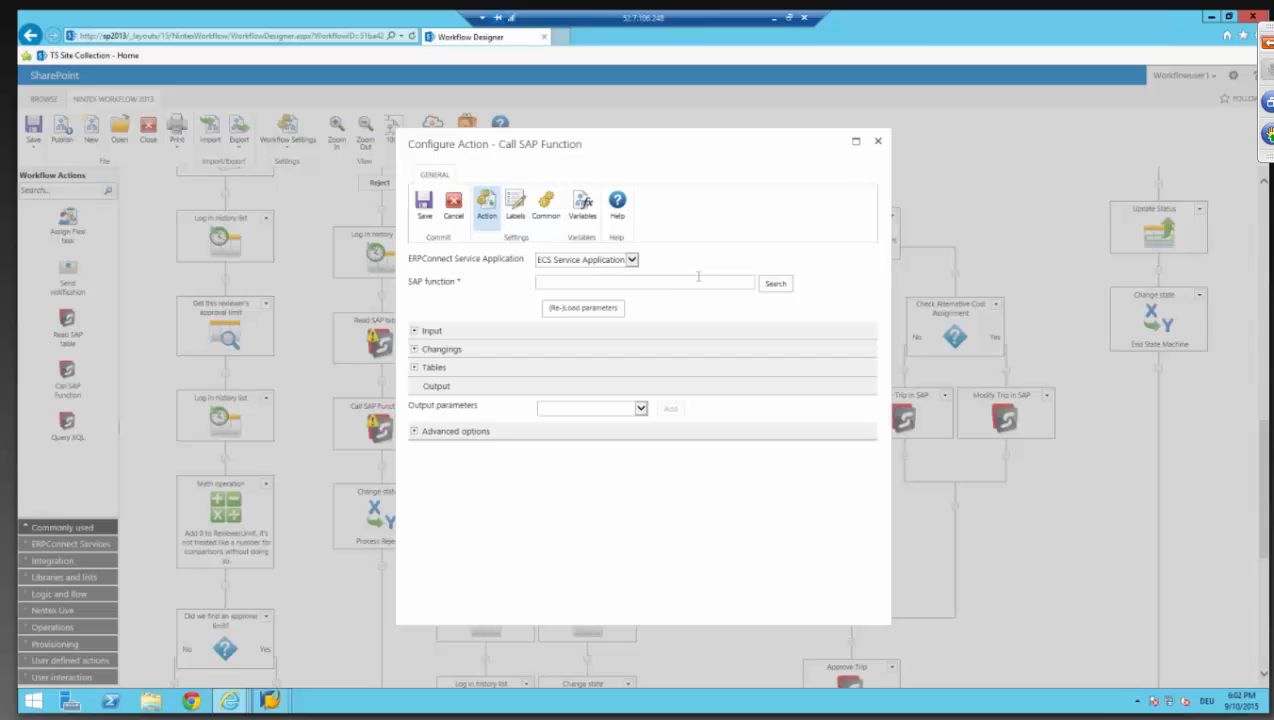
click(876, 146)
double_click(685, 417)
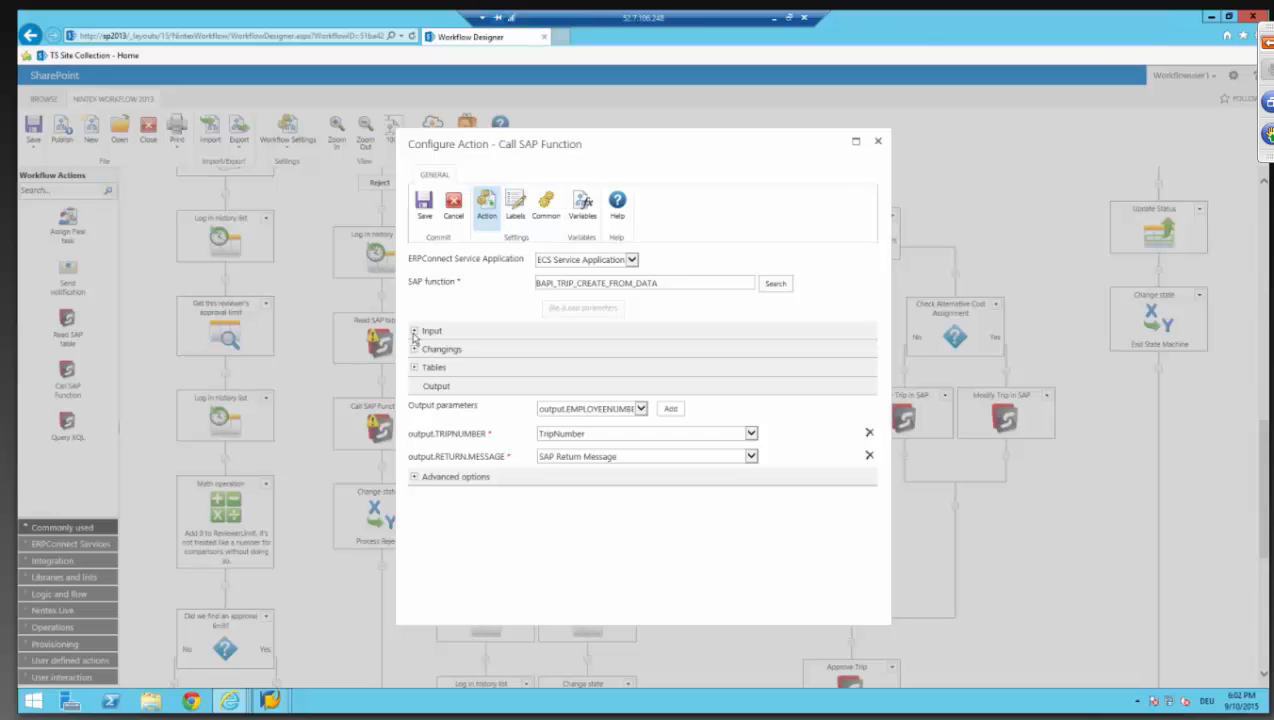
click(414, 333)
scroll(540, 370, down, 2)
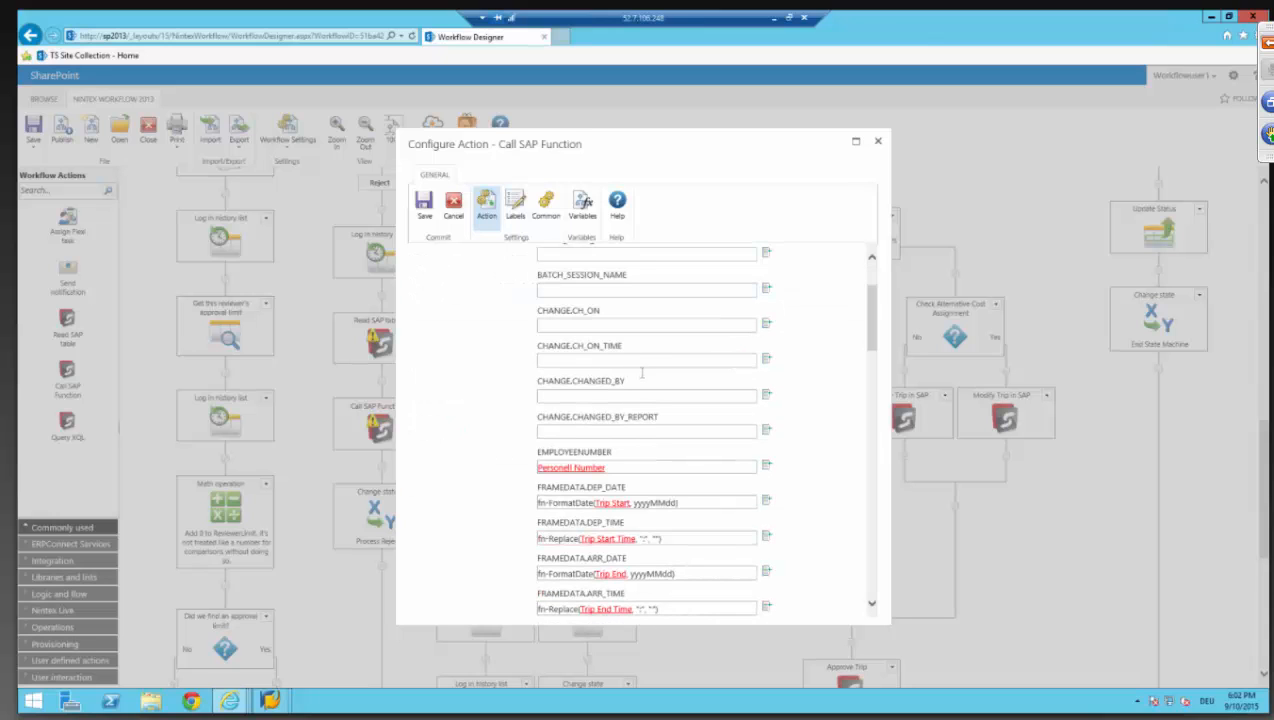
scroll(641, 372, down, 1)
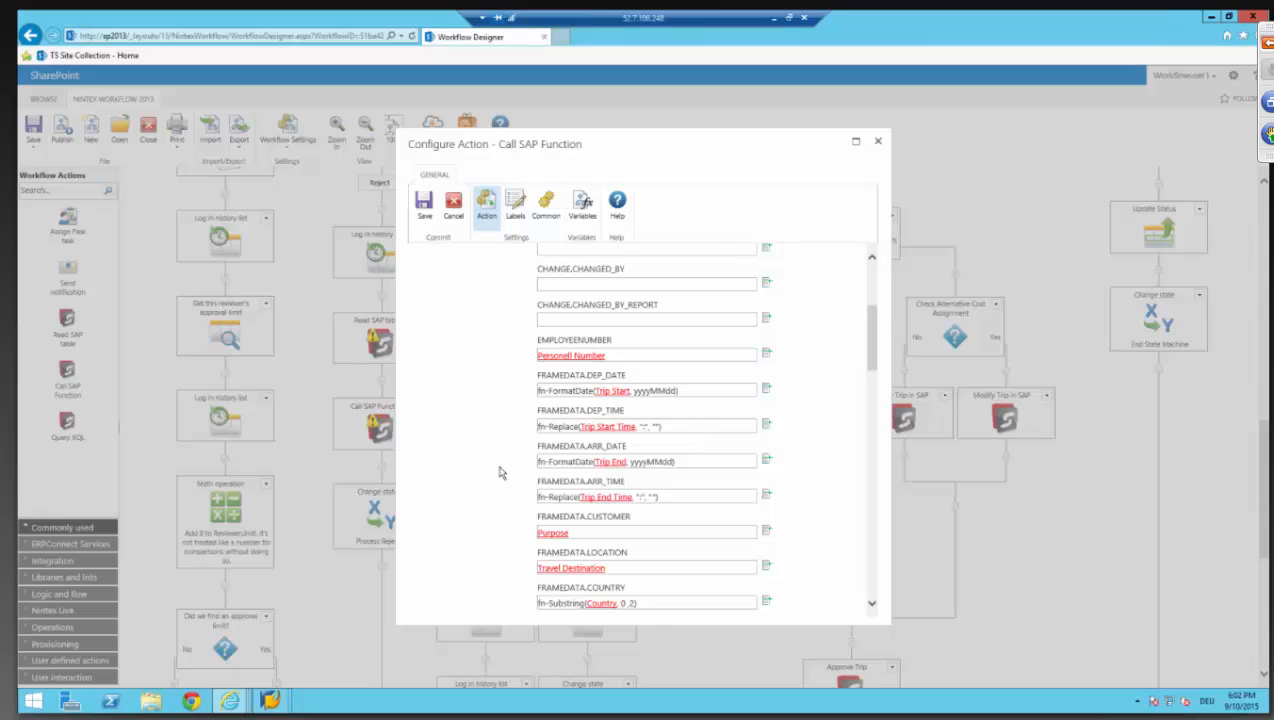
scroll(550, 410, up, 3)
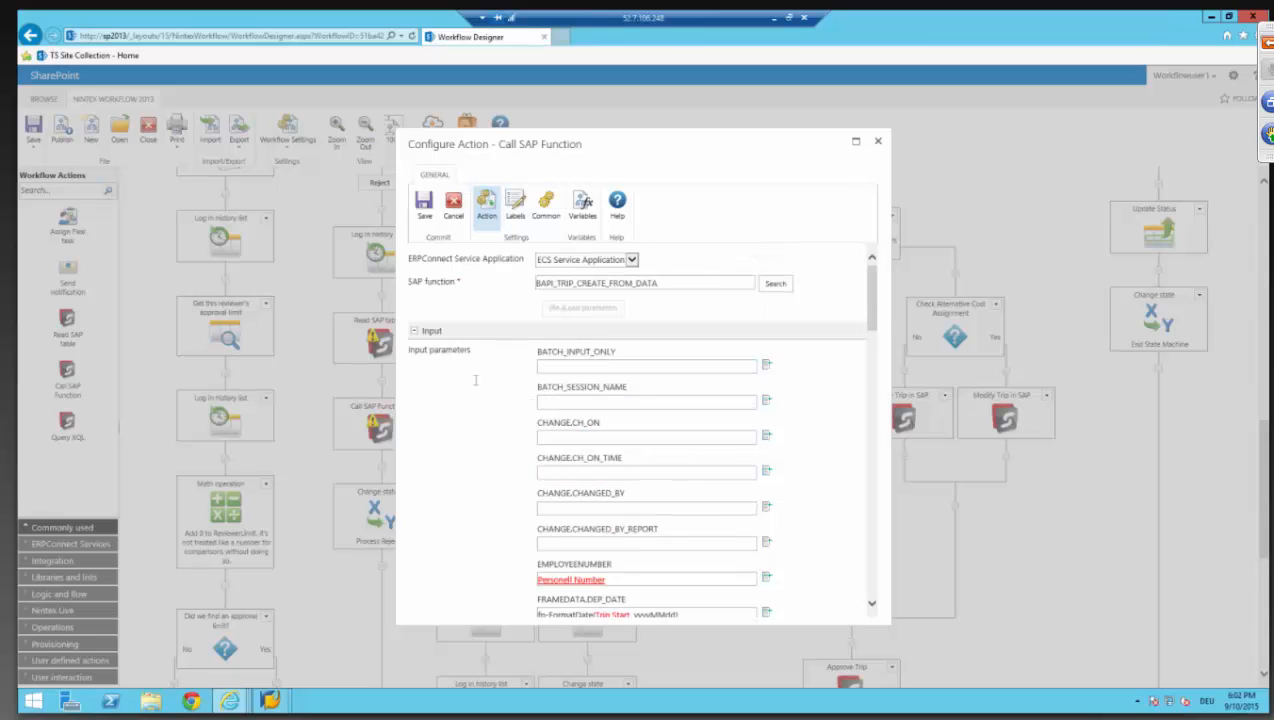
click(413, 334)
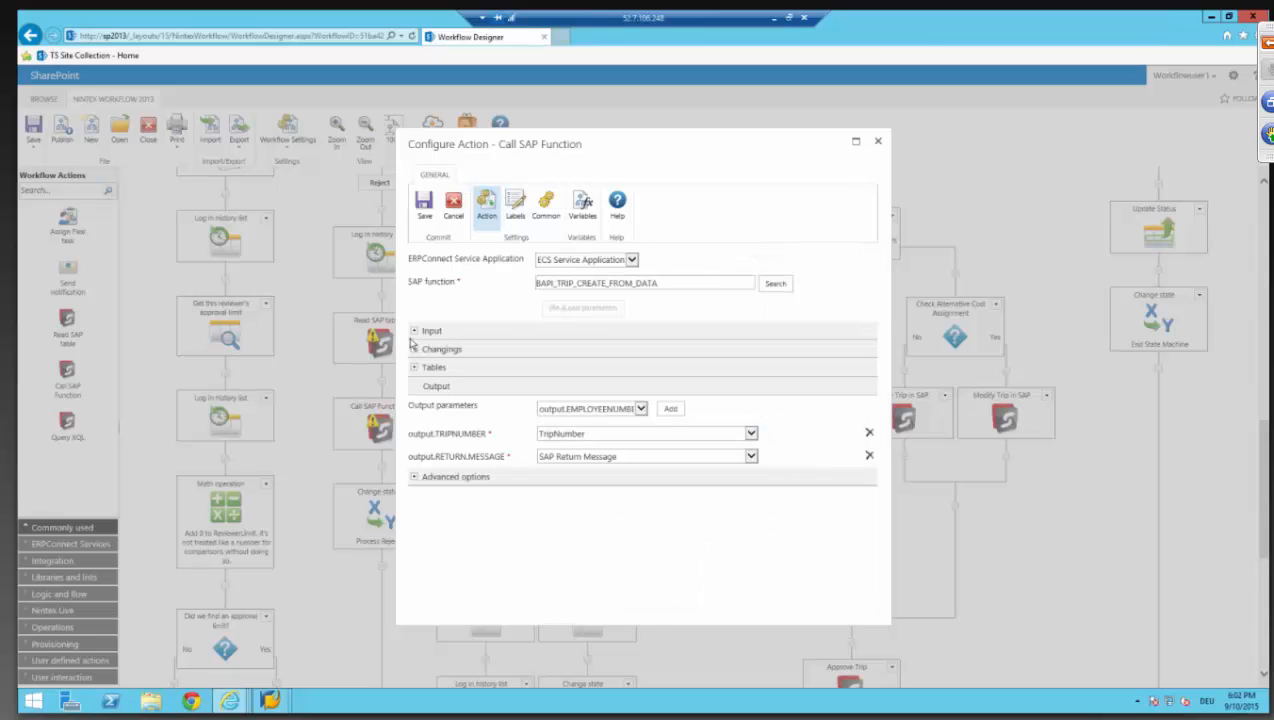
click(580, 437)
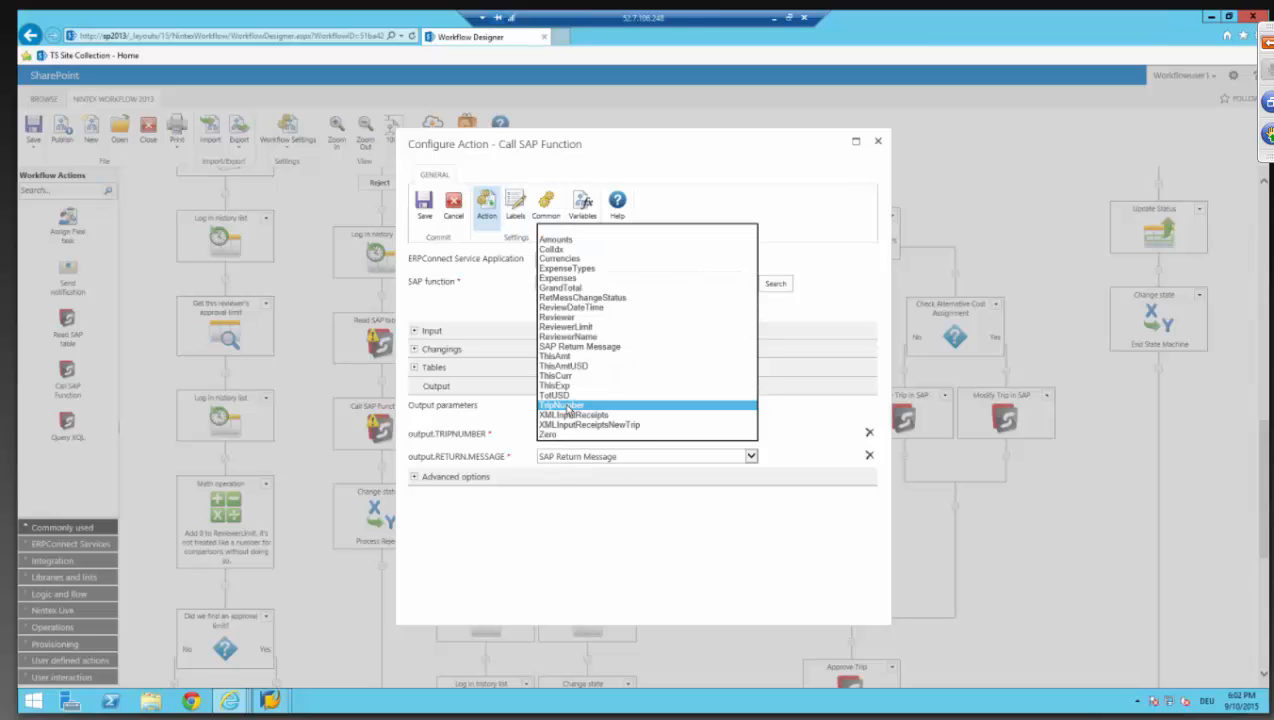
click(567, 406)
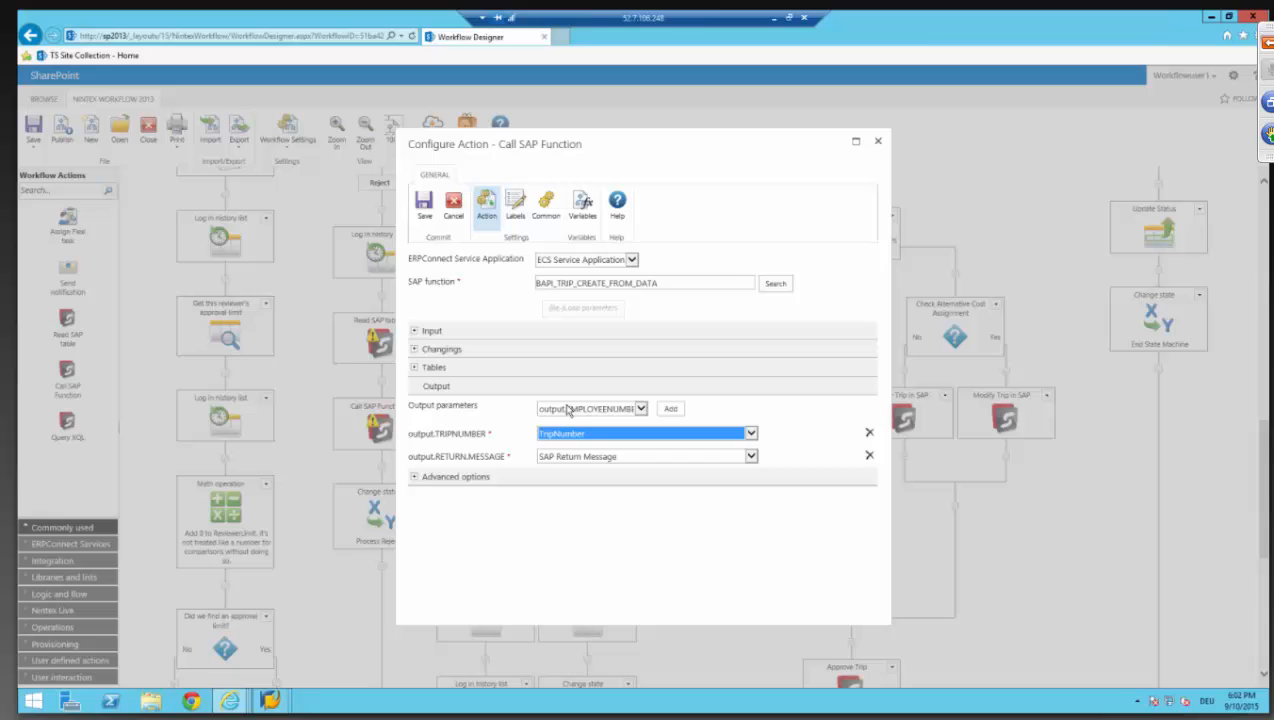
click(607, 458)
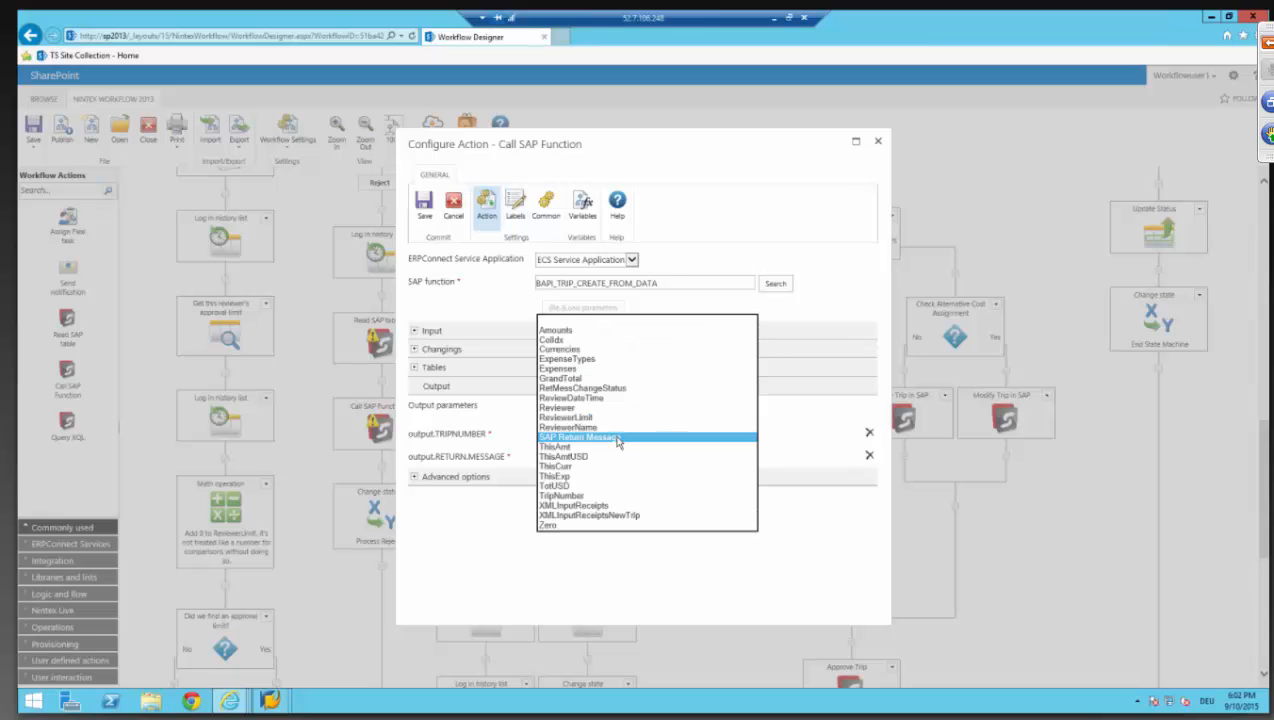
click(617, 442)
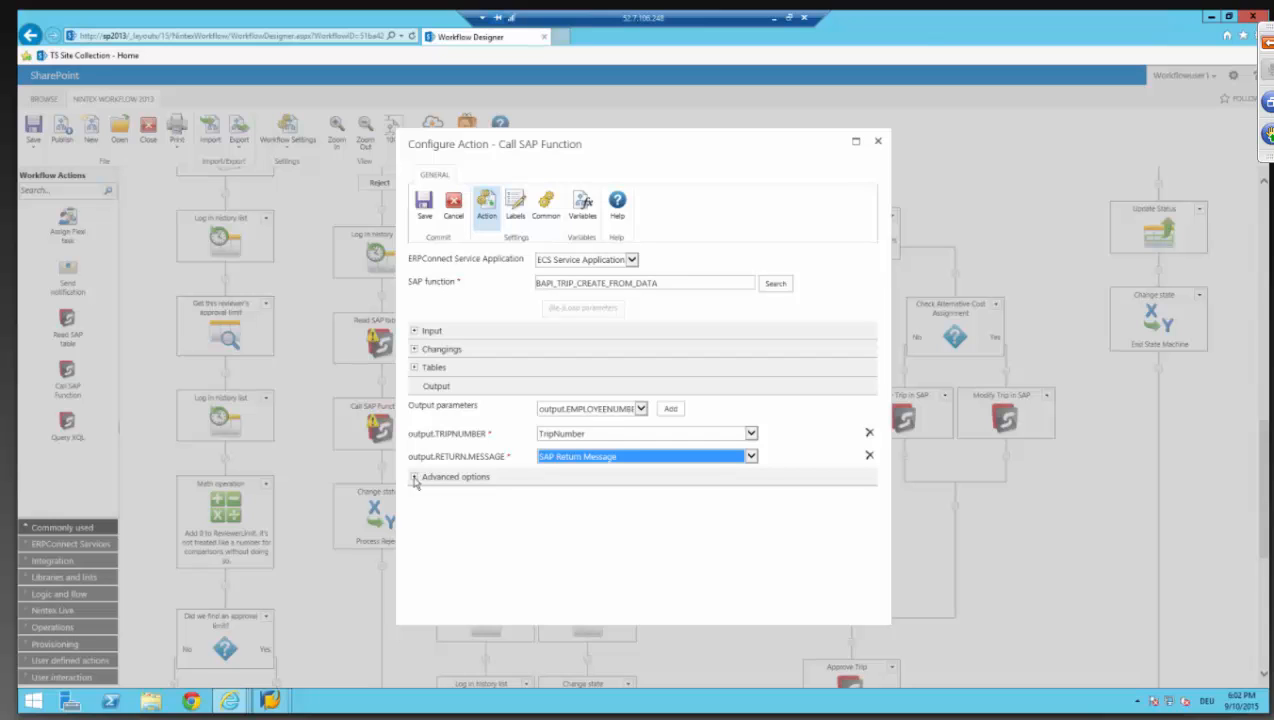
click(876, 141)
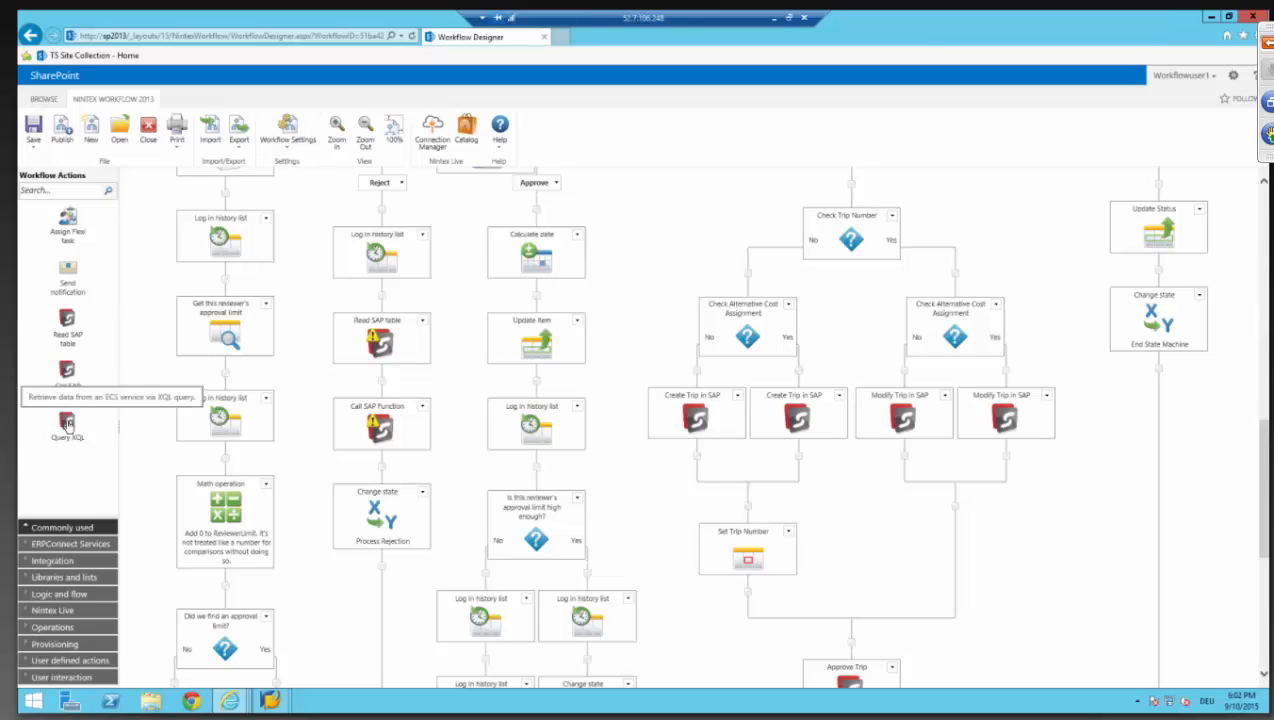
- Place a Query XQL action beneath Call SAP Function and review its XQL Query settings without changes
drag(68, 424, 384, 478)
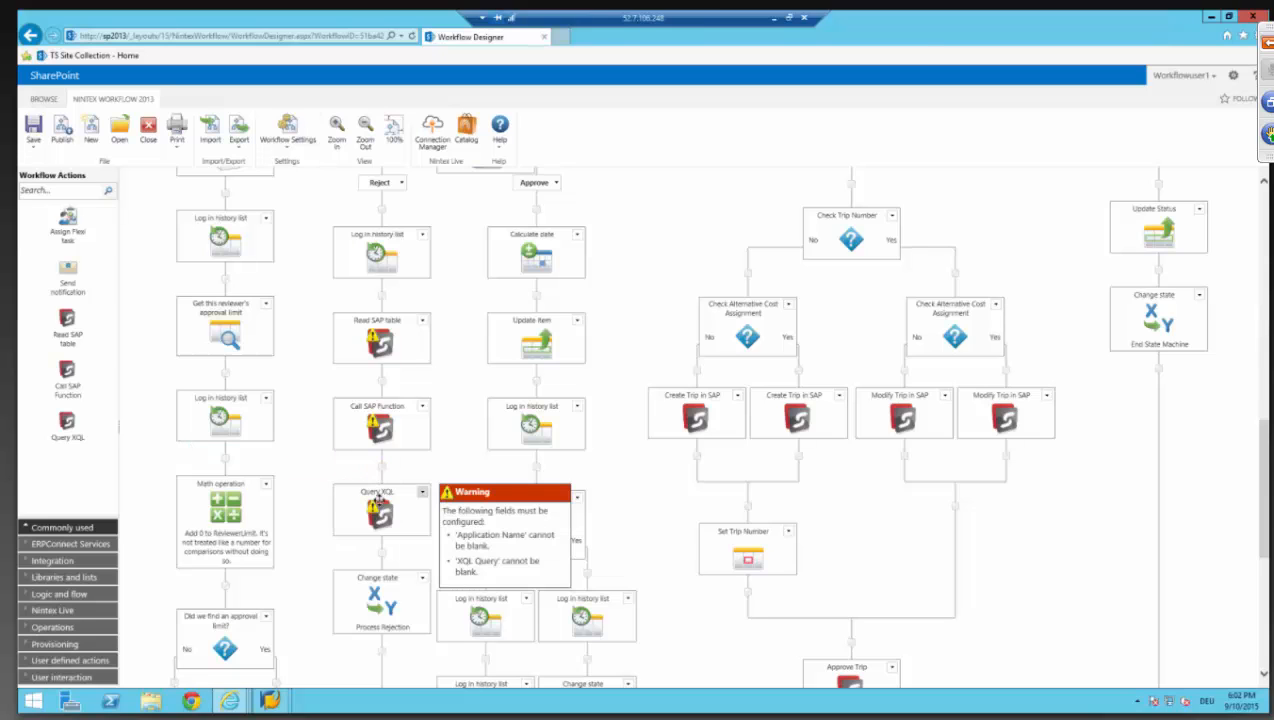
double_click(378, 500)
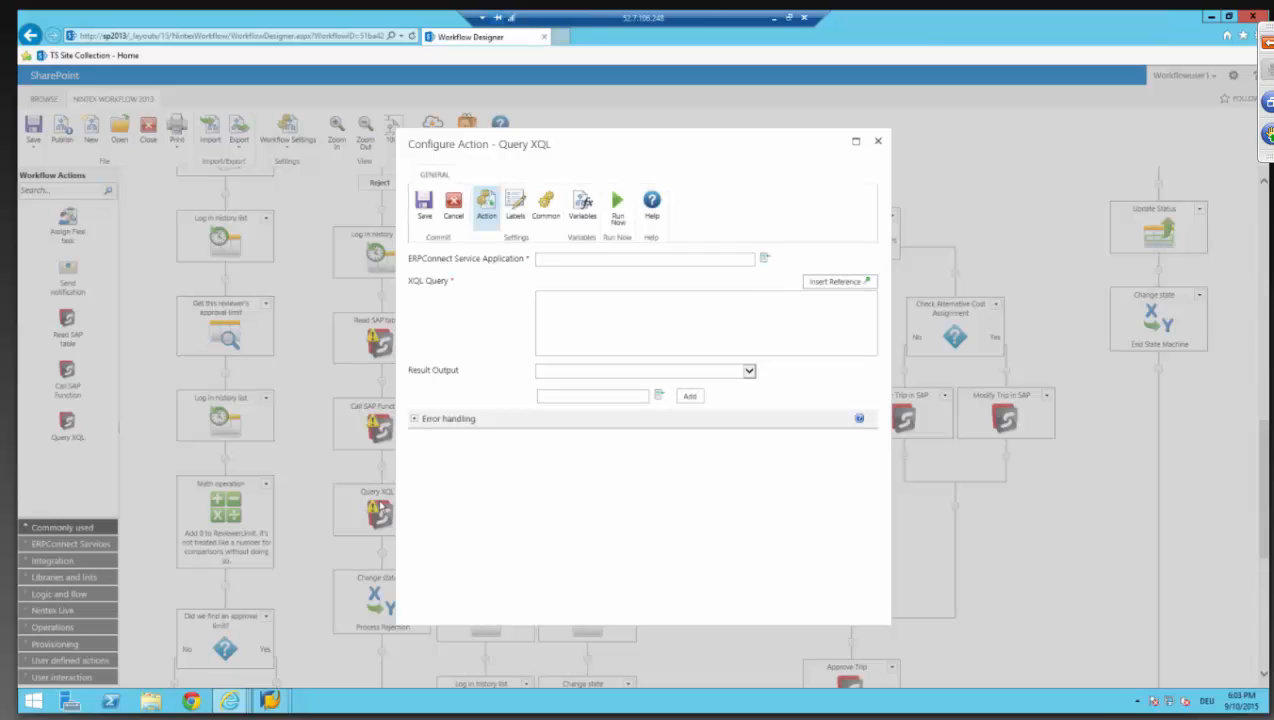
click(630, 303)
click(879, 144)
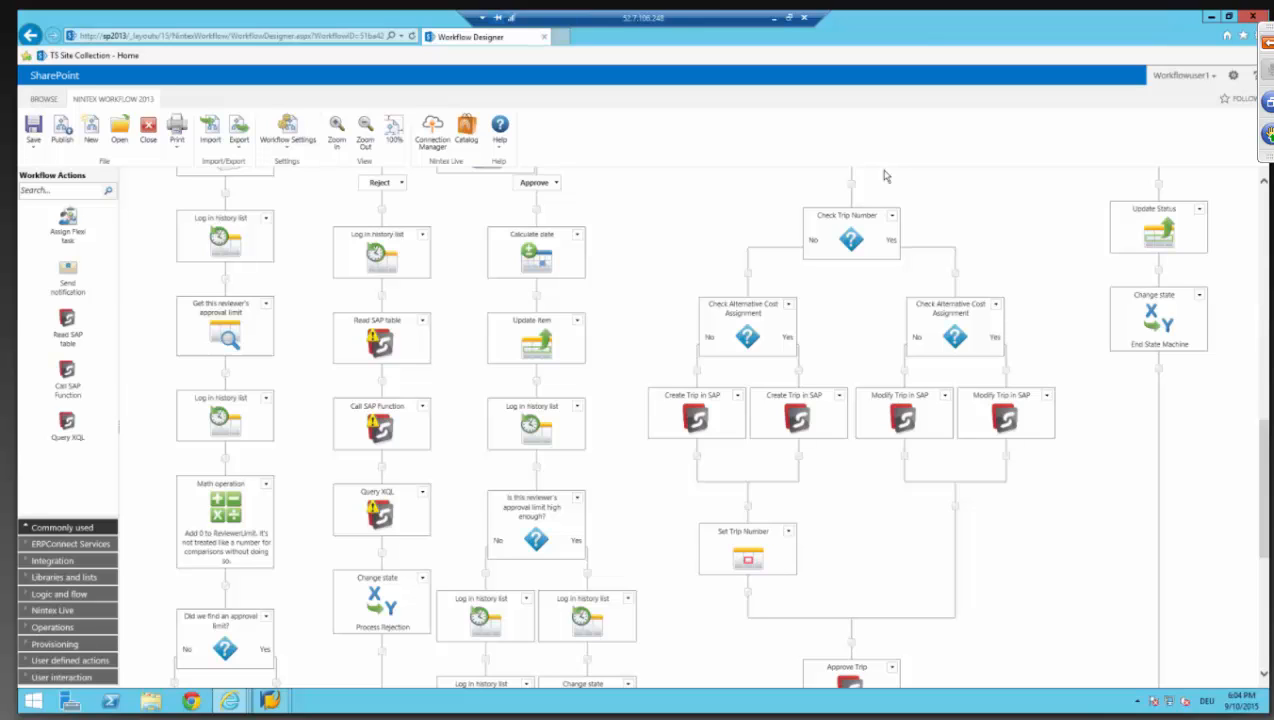
scroll(985, 203, up, 5)
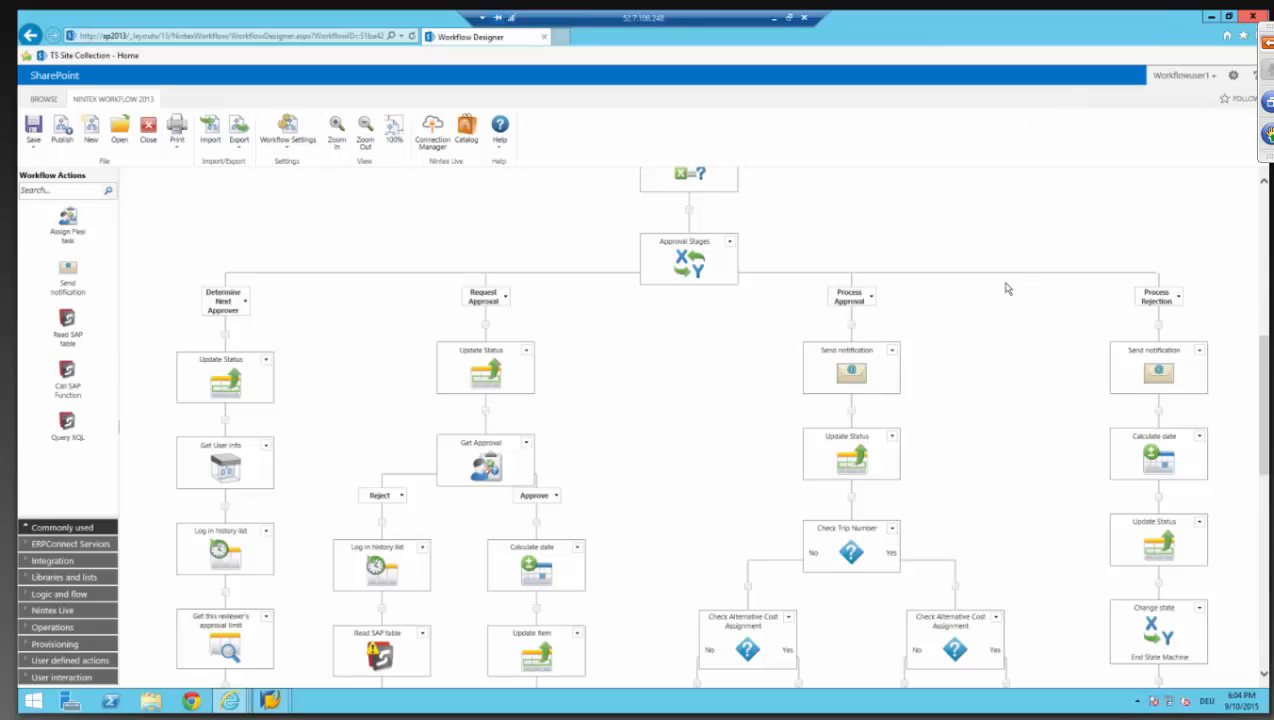
scroll(1007, 288, down, 3)
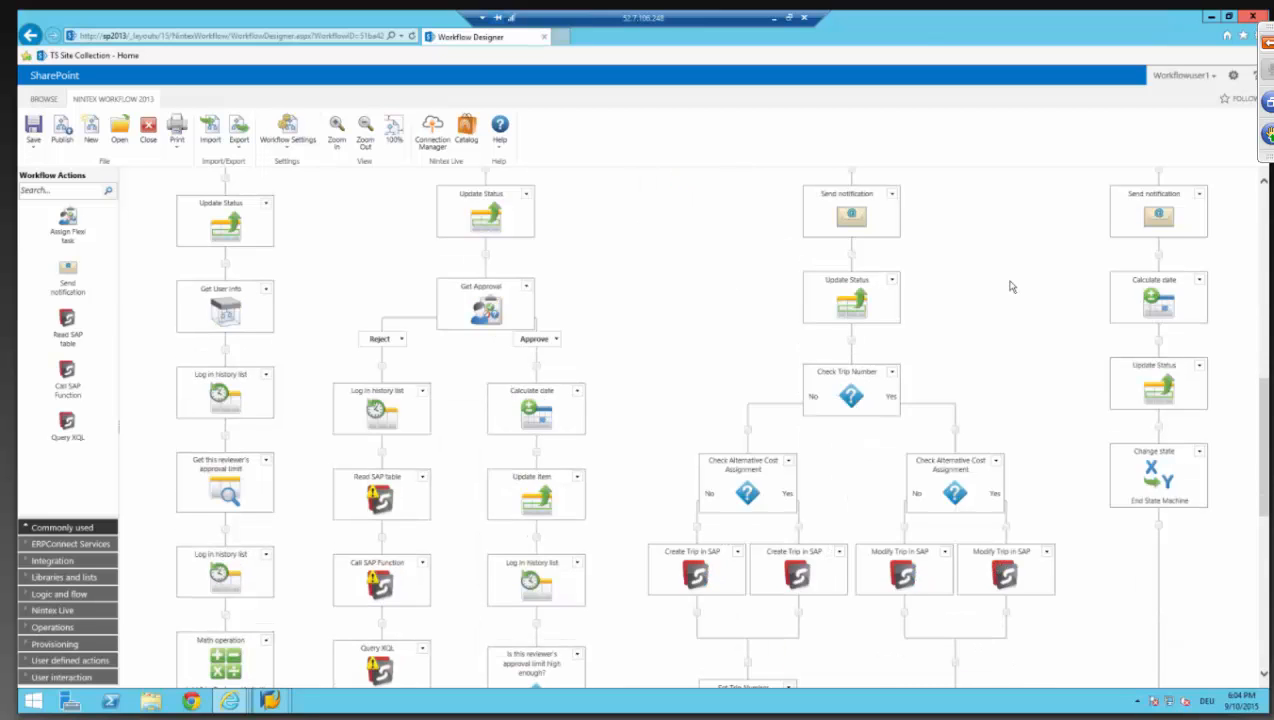